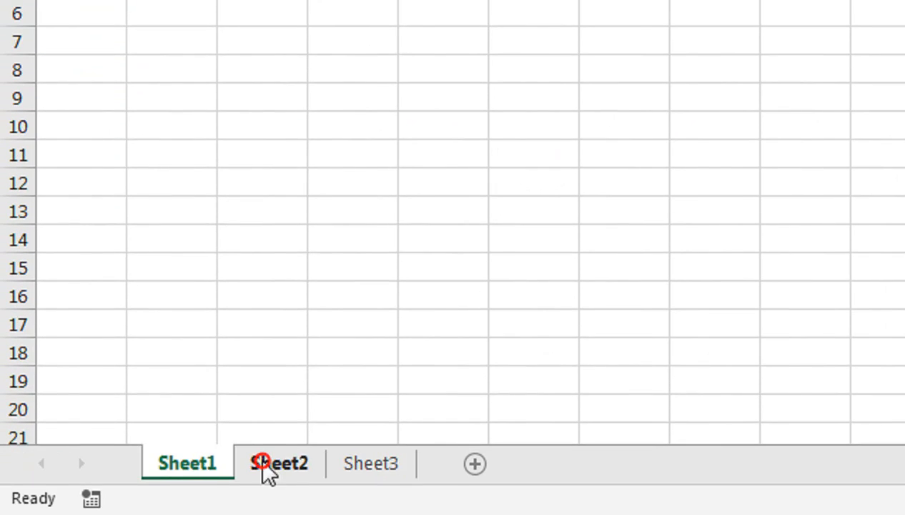
- Zoom the empty Sheet1 to about 232% and enter ABC MART in A1
left_click(140, 489)
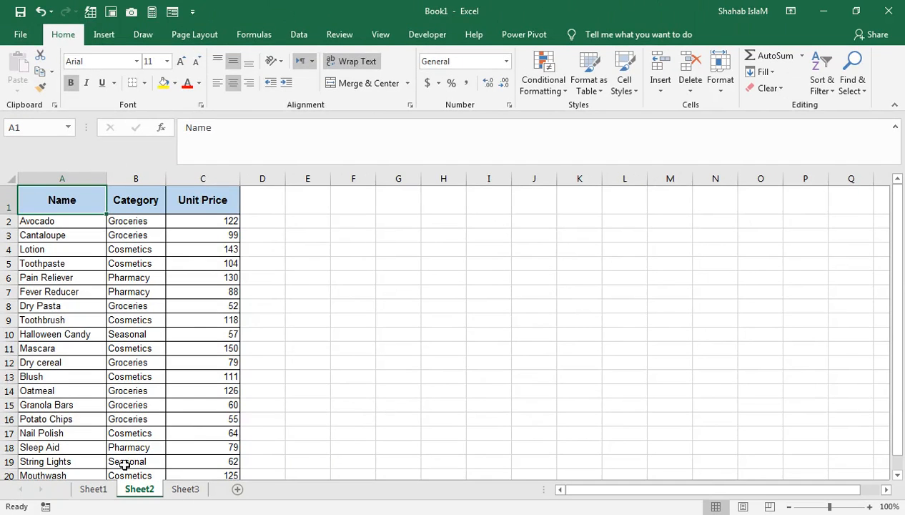
left_click(93, 488)
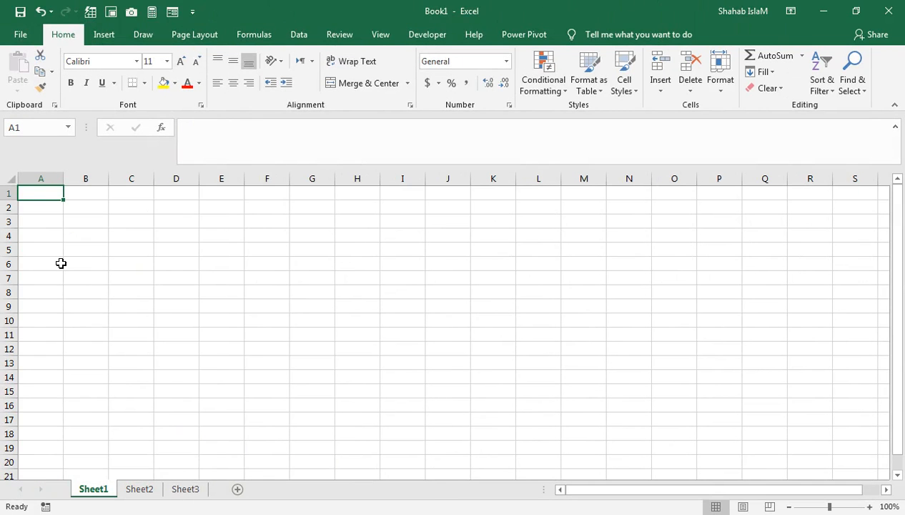
left_click_drag(830, 509, 844, 507)
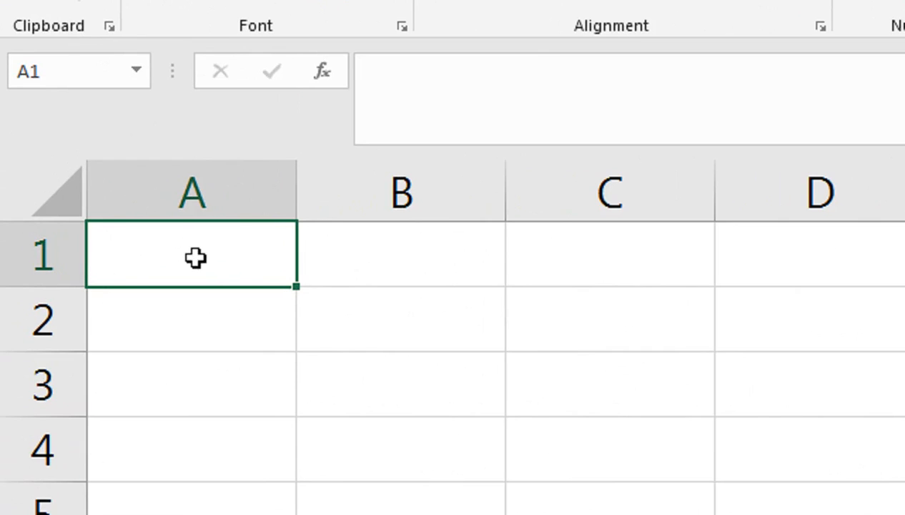
double_click(195, 258)
type("abc")
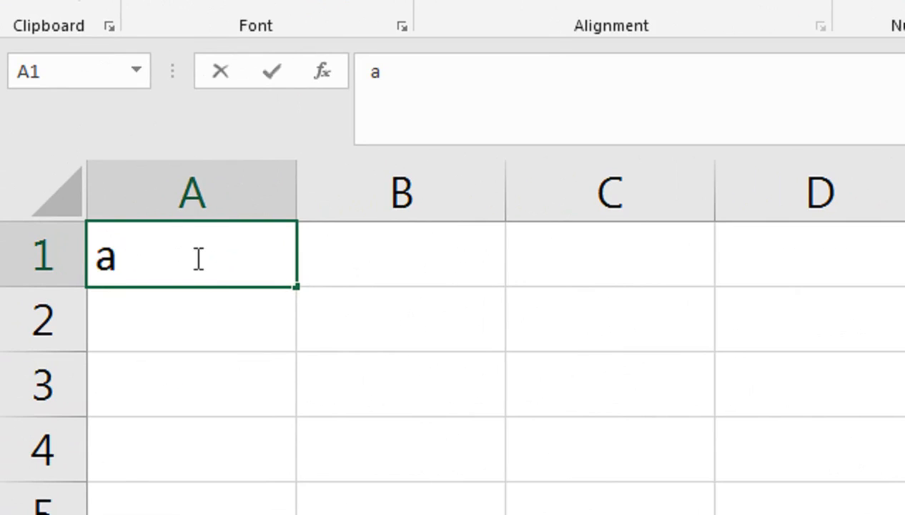
key("BackSpace")
key("BackSpace")
key("BackSpace")
type("ABC")
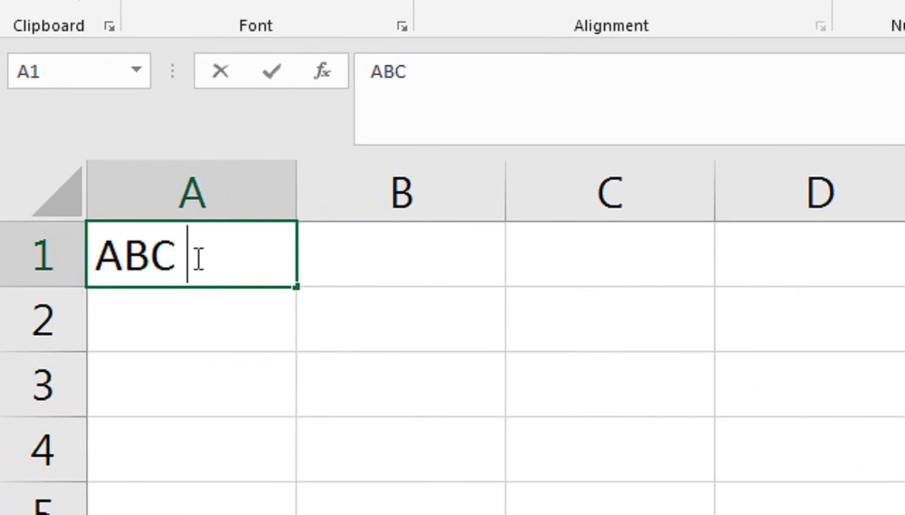
type(" MART")
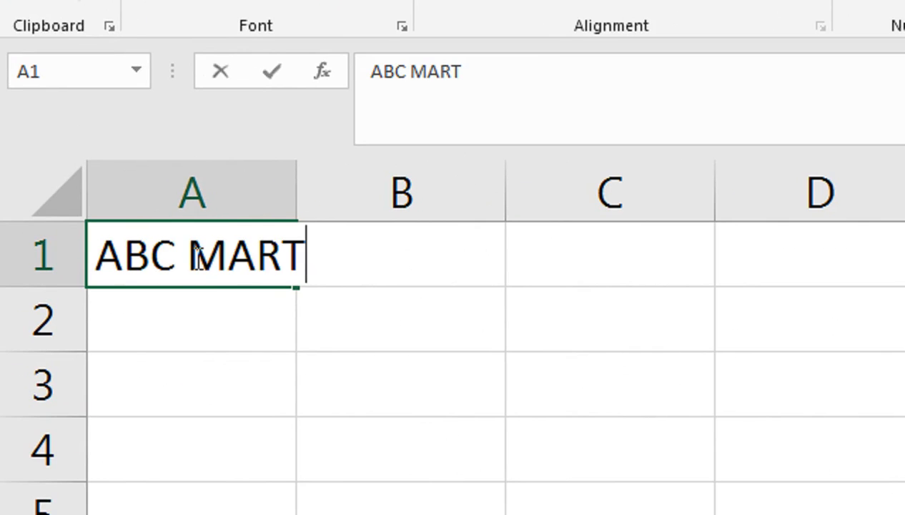
key("Return")
left_click_drag(195, 256, 528, 276)
left_click(155, 313)
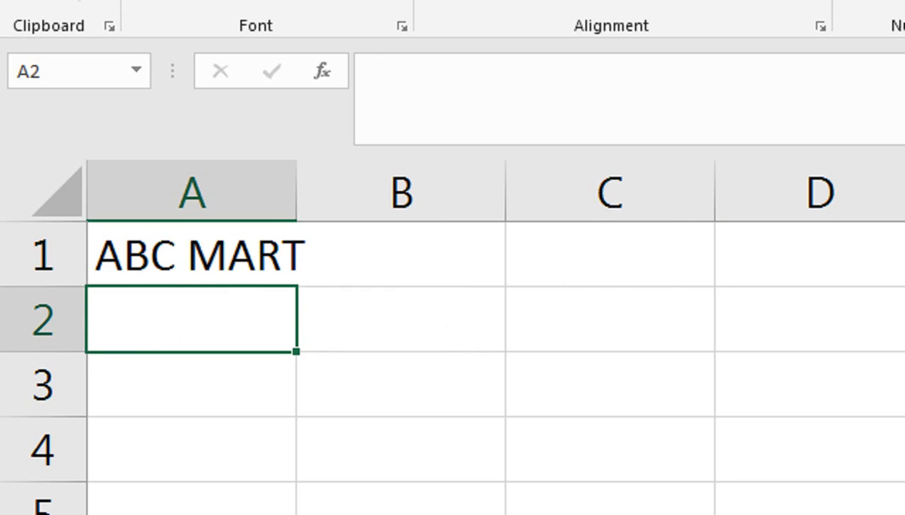
type("NAZIMA")
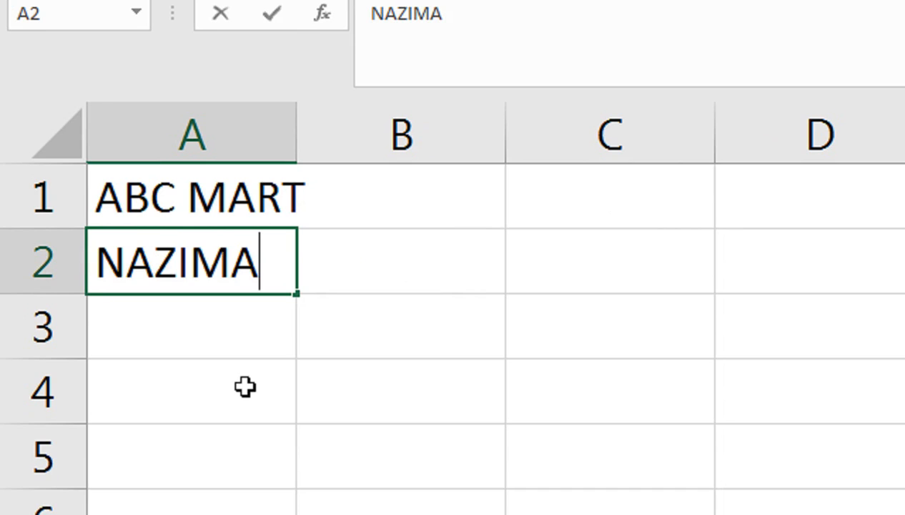
type("BAD KARACHI")
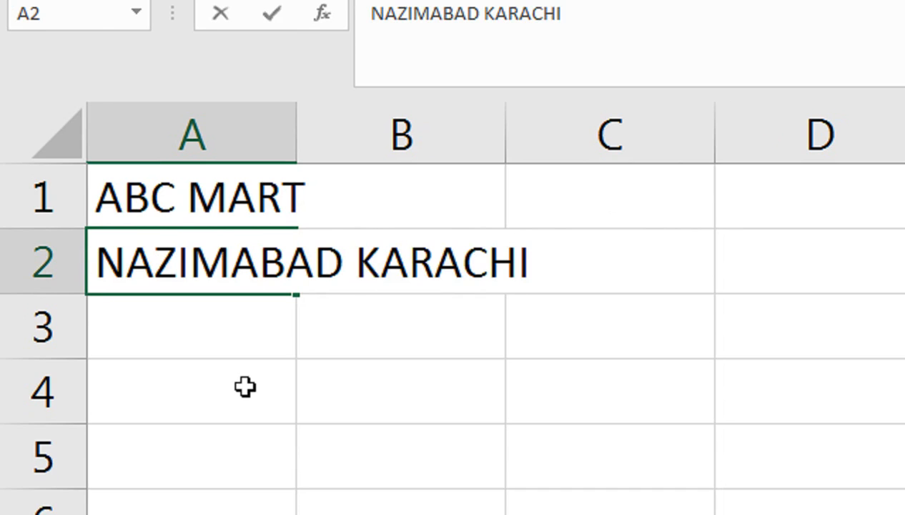
key("Return")
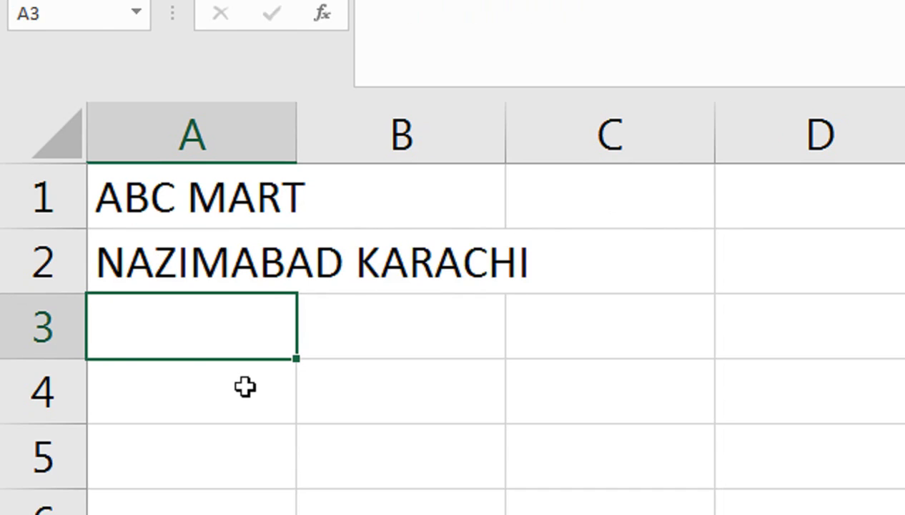
type("WW")
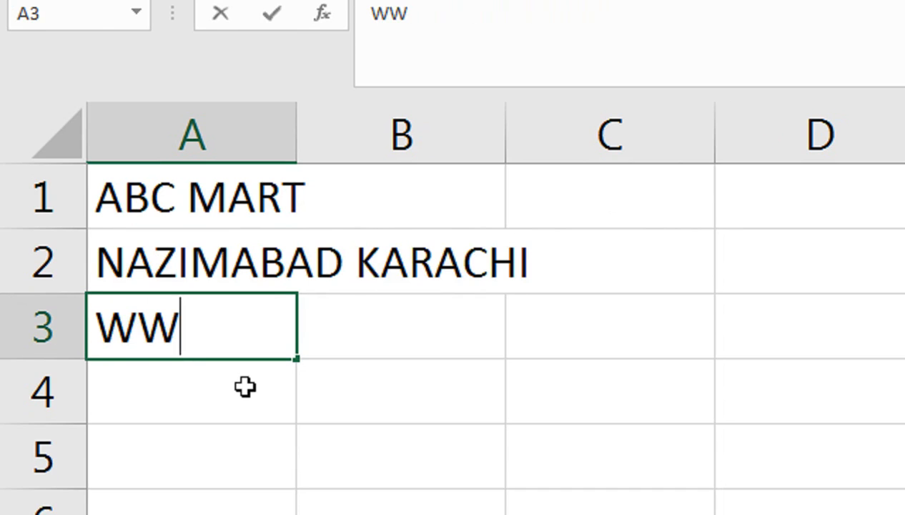
type("W.")
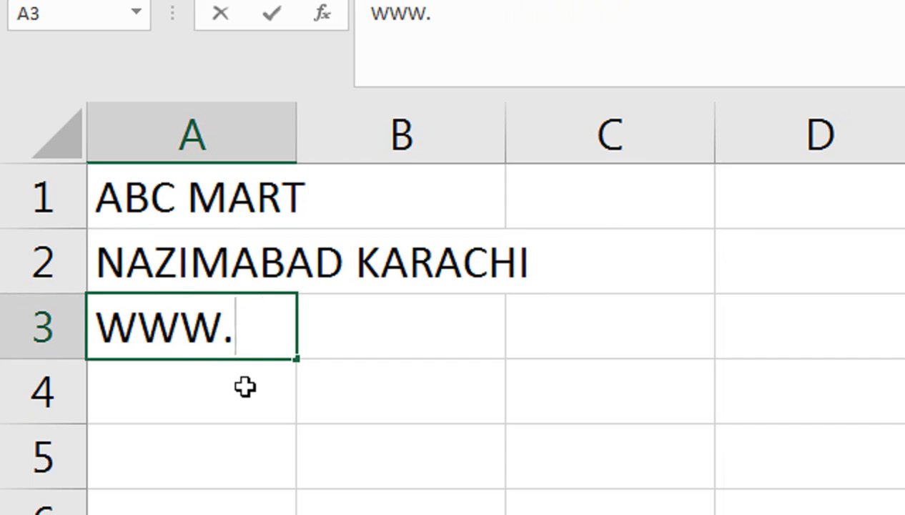
type("ABC")
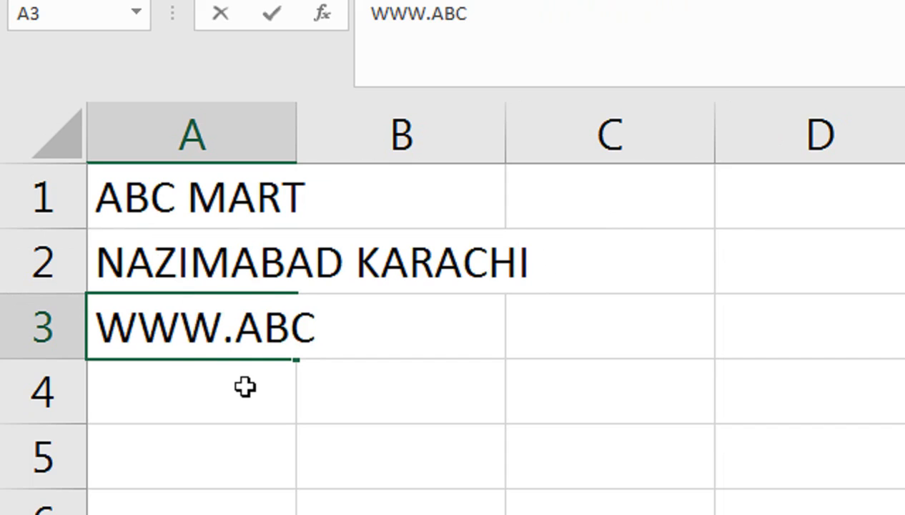
type("MAR")
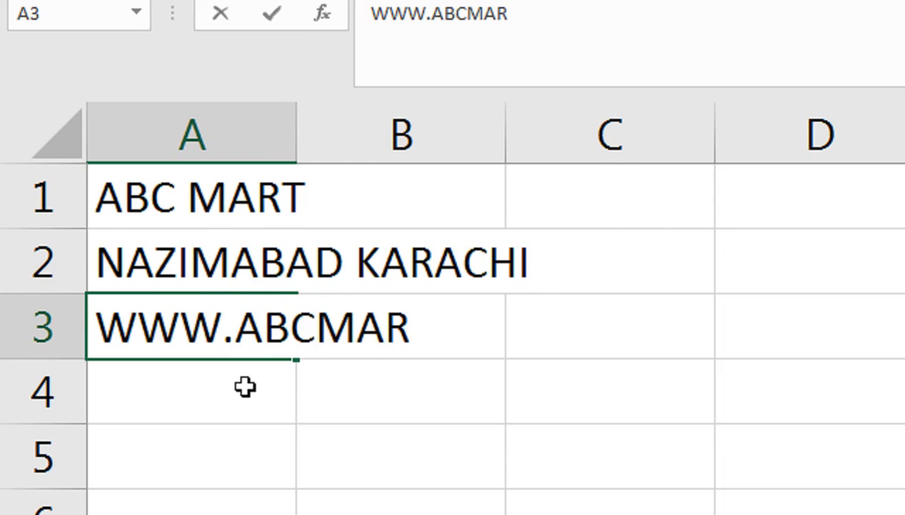
type("T.COM")
key("Return")
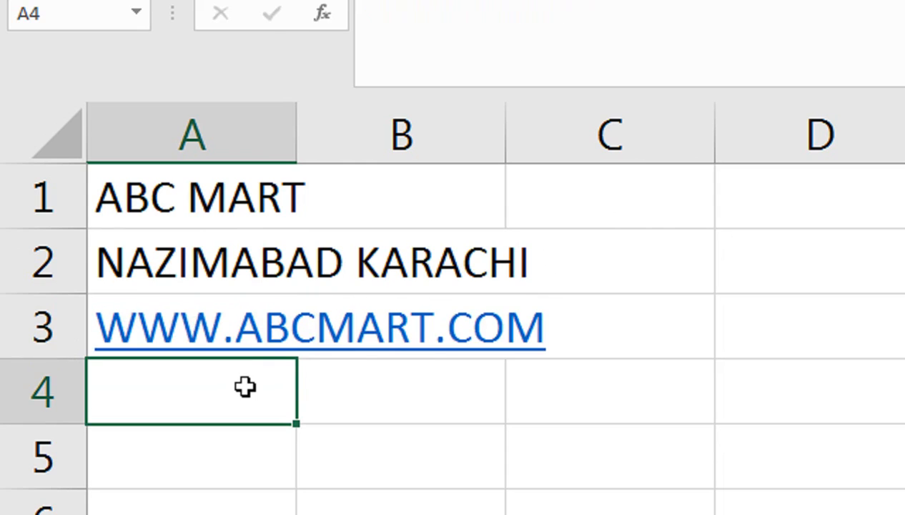
- Enter PHONE NO in A4
type("BI")
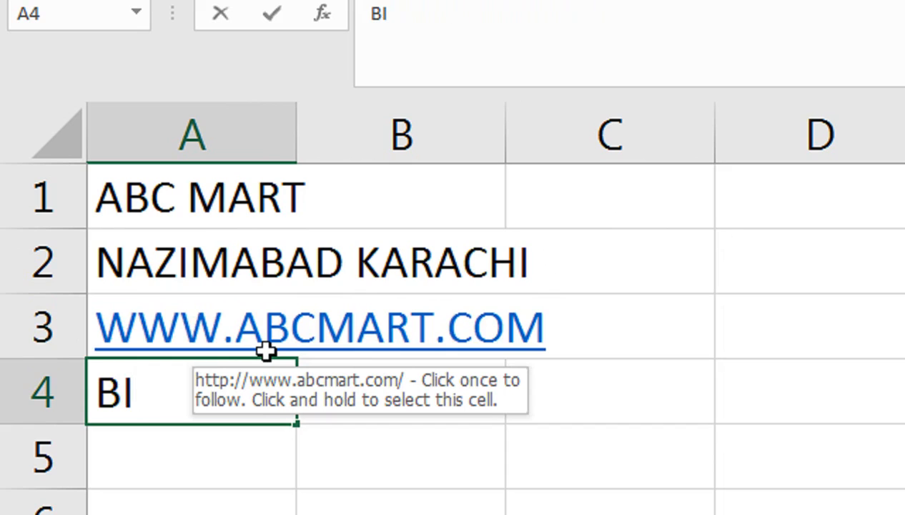
key("BackSpace")
key("BackSpace")
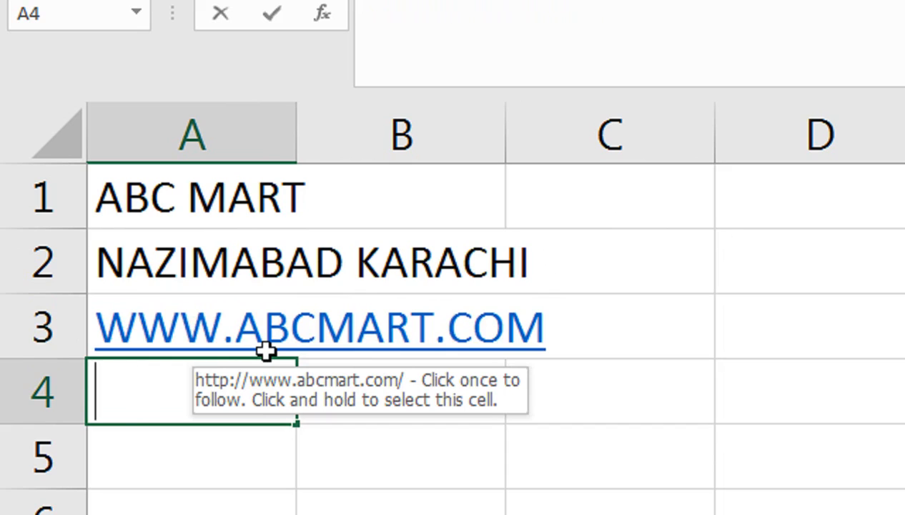
type("C")
key("BackSpace")
type("PHONE N")
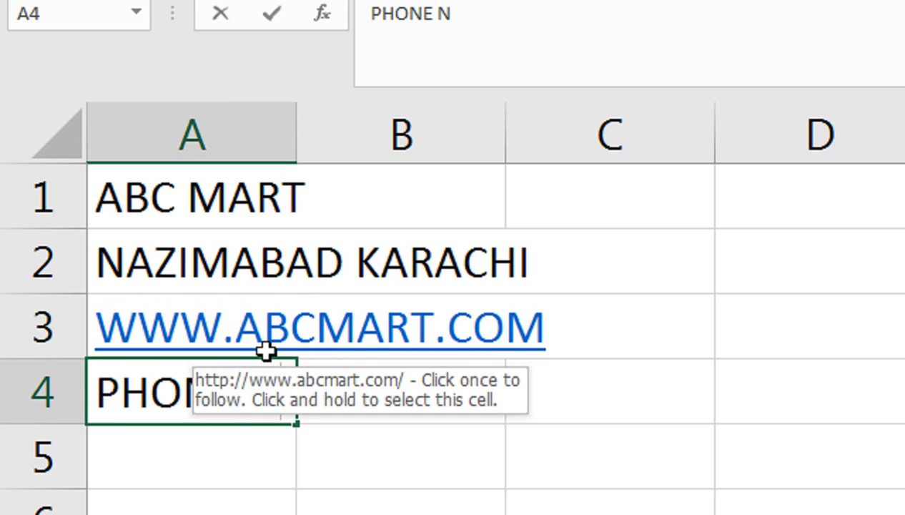
type("O")
key("Return")
key("Return")
key("Return")
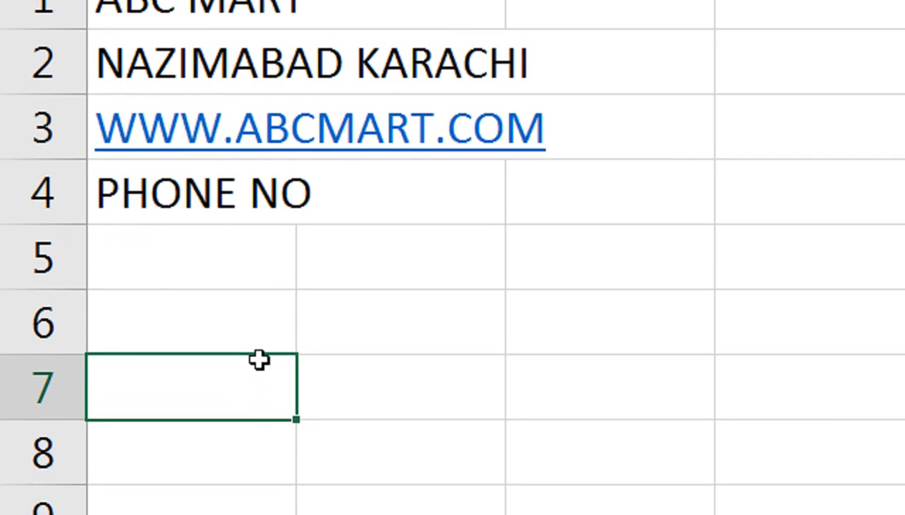
- Enter the BILL TO label in A7
type("CO")
key("BackSpace")
key("BackSpace")
type("BILL TO")
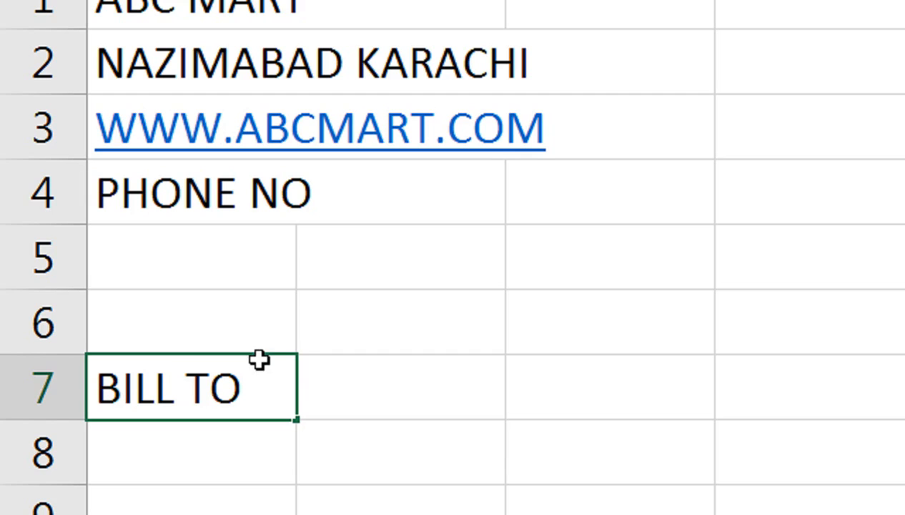
key("Return")
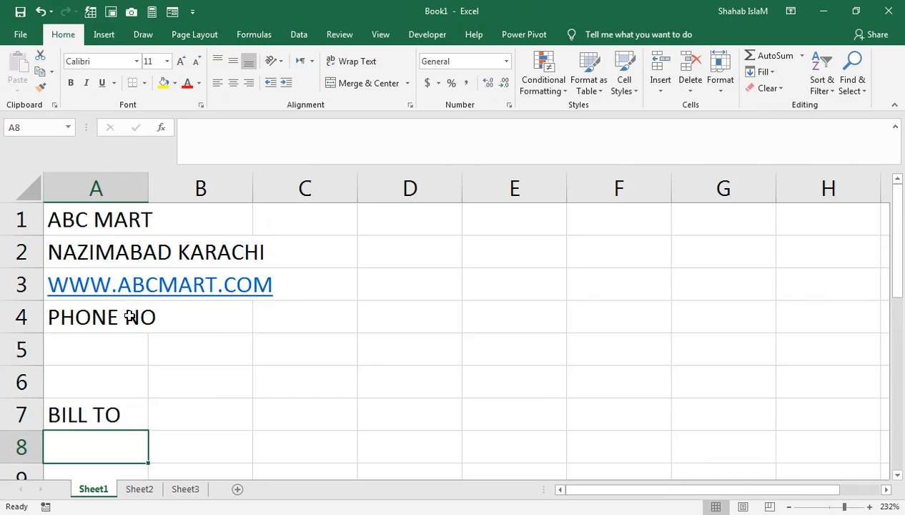
- Start the row 10 headings with Sr# in A10 and Description in B10
scroll(268, 261, "down", 1)
left_click(102, 416)
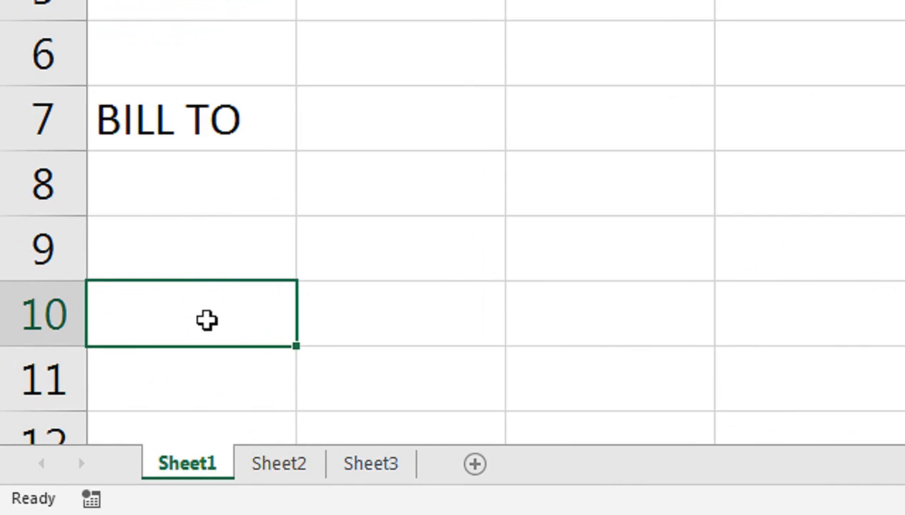
type("s")
key("BackSpace")
type("Sr")
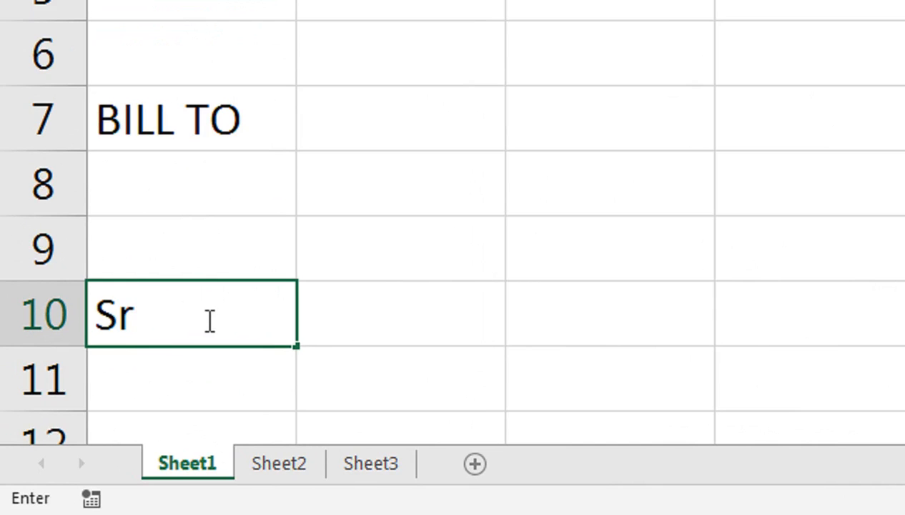
type("#")
key("Tab")
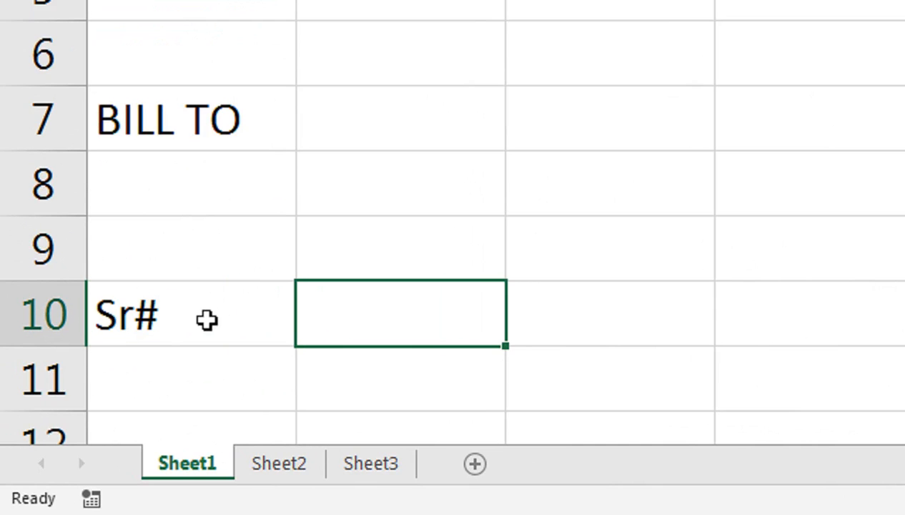
type("dESCR")
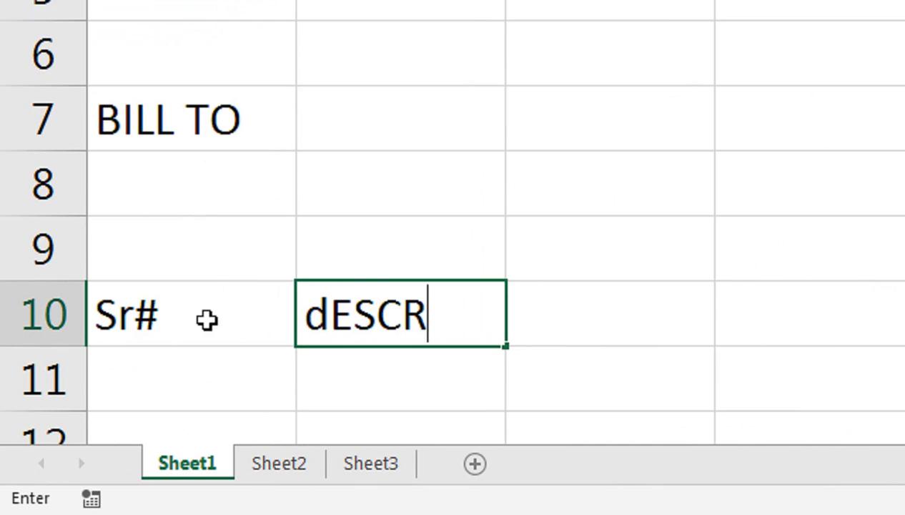
type("IPTION")
key("Tab")
- AutoFit column B to the Description heading
key("Left")
key("alt+h")
key("o")
key("i")
key("Tab")
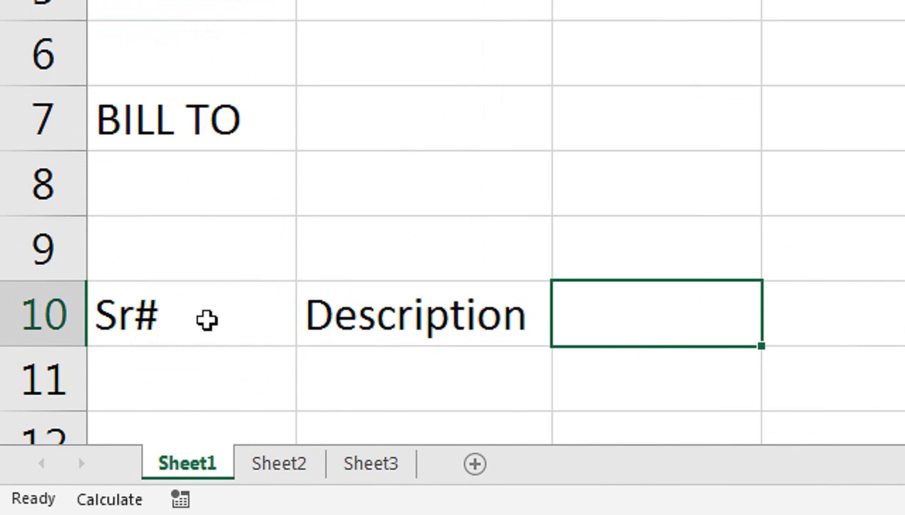
- Add the Category heading in C10 and Unit Price in D10
type("Unit P")
key("BackSpace")
key("BackSpace")
key("BackSpace")
key("BackSpace")
key("BackSpace")
key("BackSpace")
type("Categ")
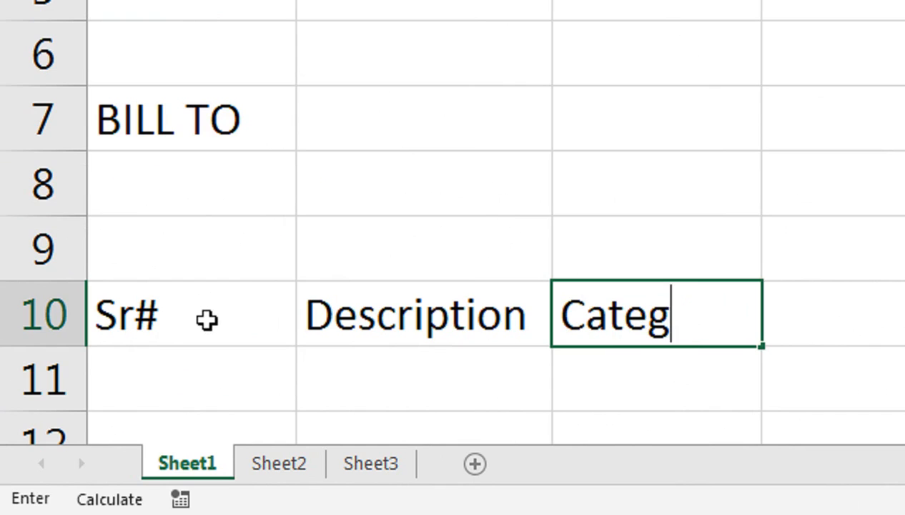
type("ory")
key("Tab")
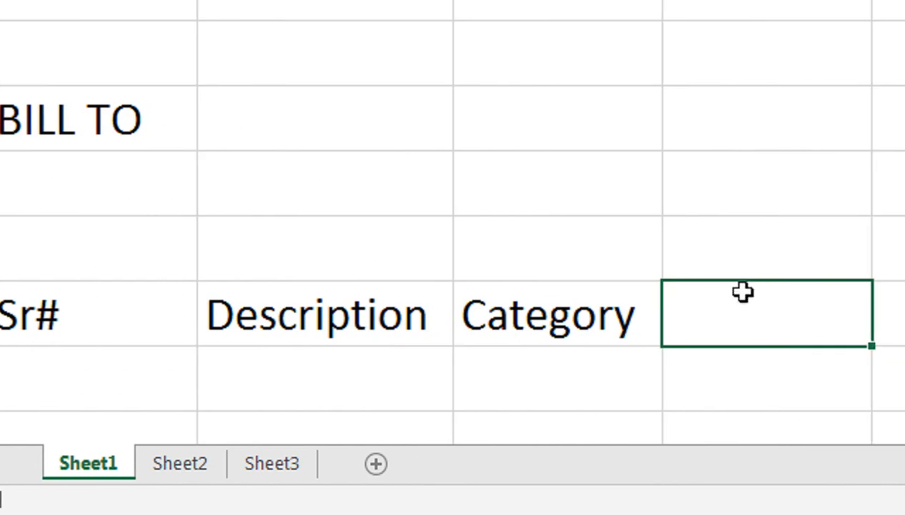
double_click(743, 291)
type("Unit Price")
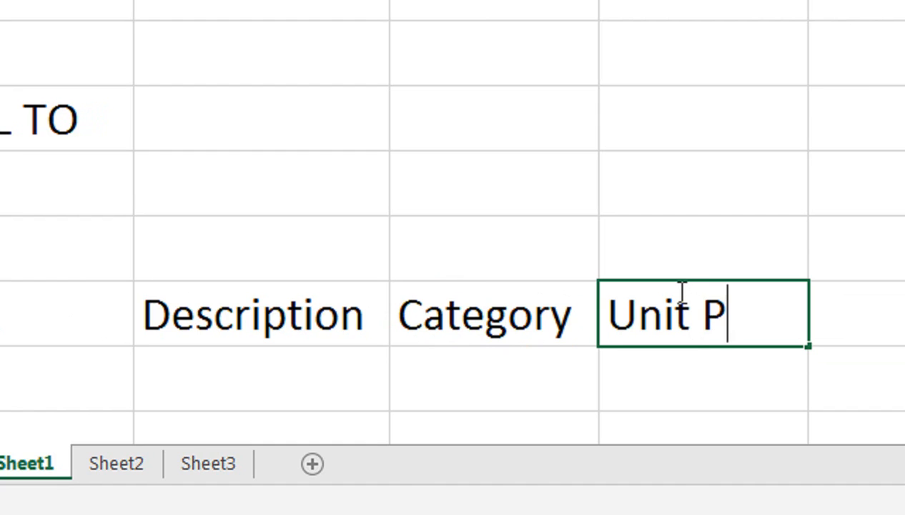
key("Tab")
- Add the QTY heading in E10 and Total in F10
type("QTU")
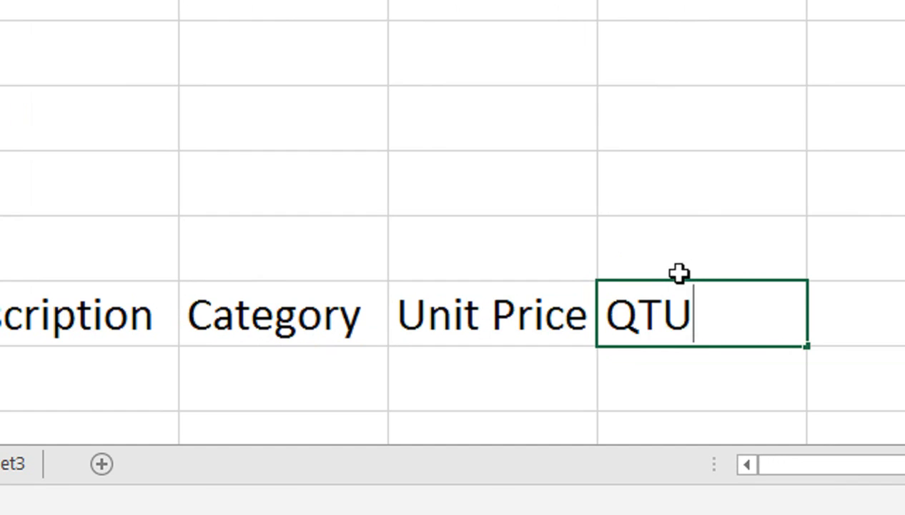
key("BackSpace")
type("Y")
key("Tab")
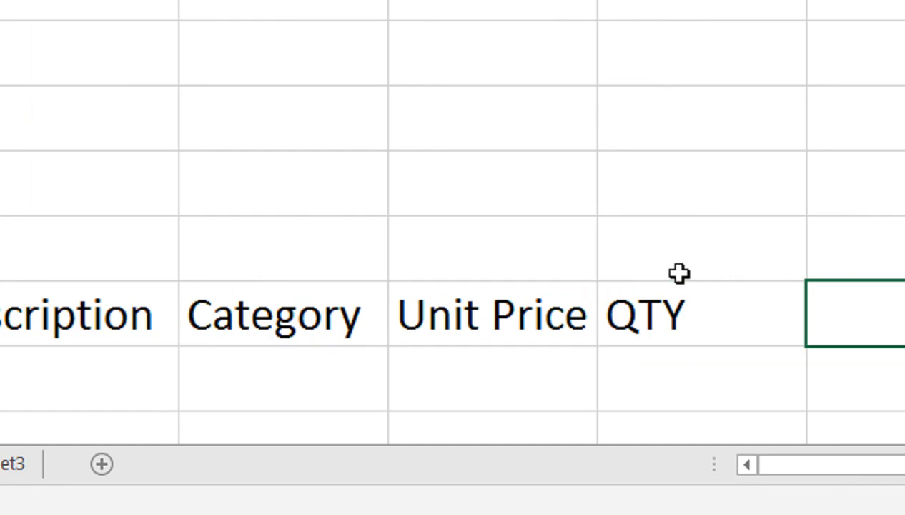
type("toa")
key("BackSpace")
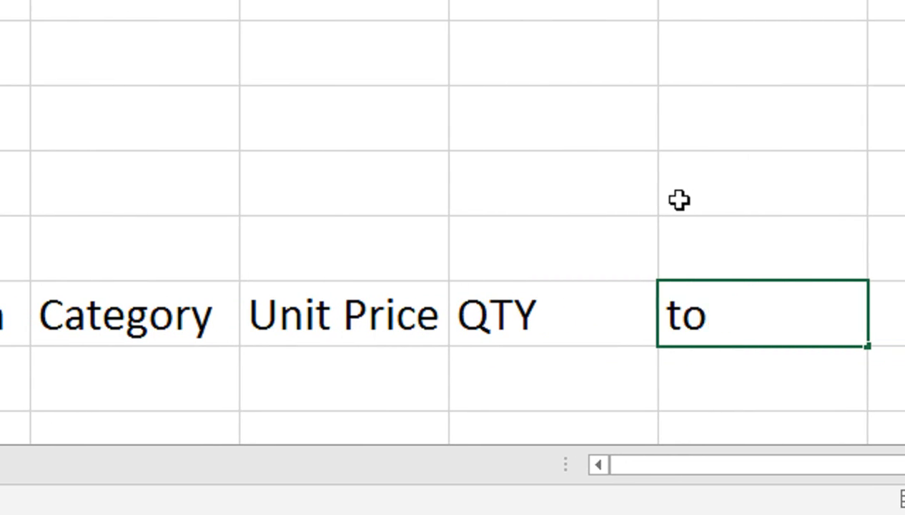
key("BackSpace")
key("BackSpace")
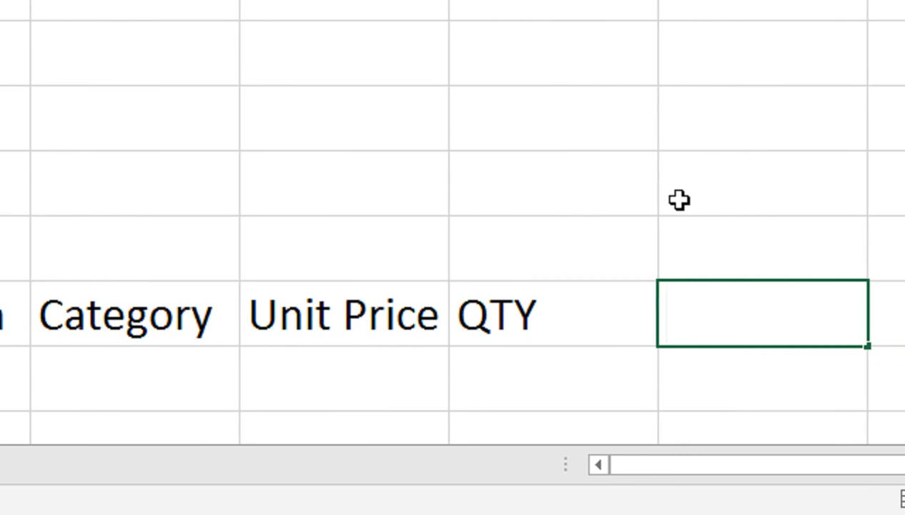
type("Total")
key("BackSpace")
key("BackSpace")
type("tal")
key("Tab")
scroll(582, 333, "up", 1)
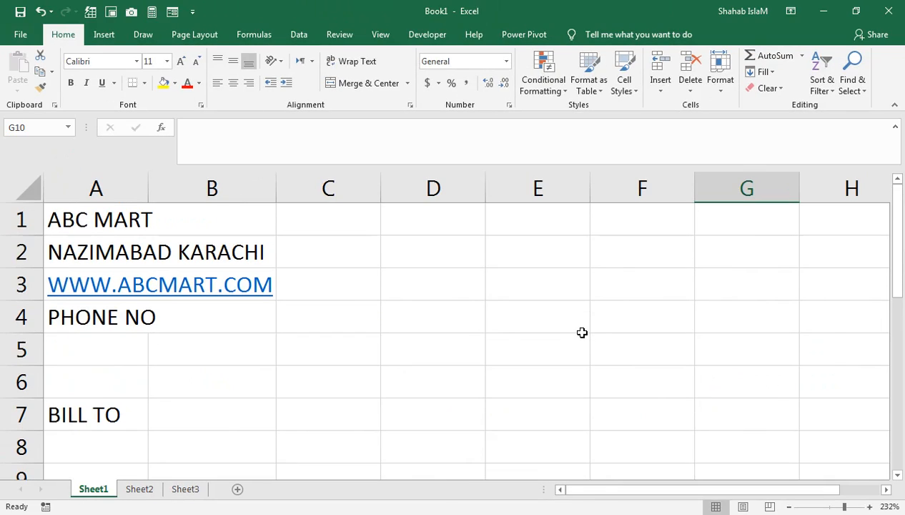
- Make row 10 taller and center the header text horizontally and vertically
left_click(834, 506)
left_click_drag(13, 383, 16, 391)
left_click_drag(61, 374, 164, 375)
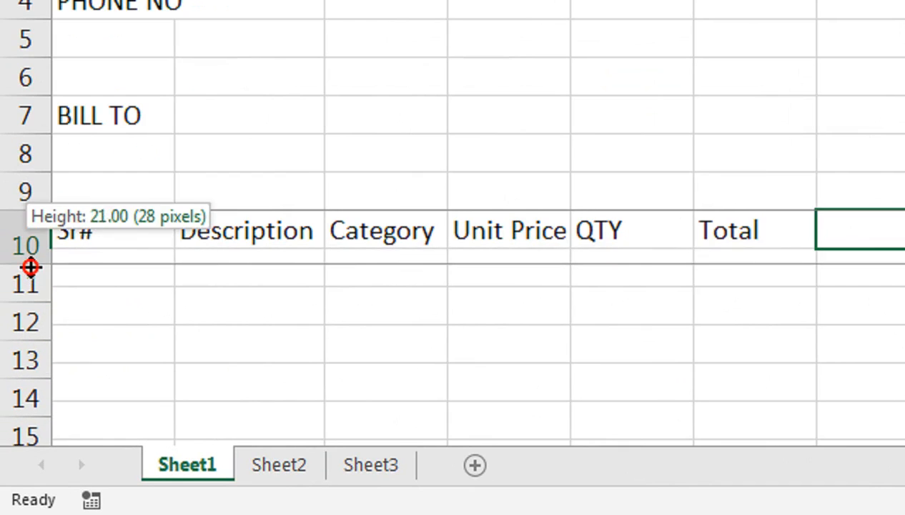
left_click_drag(328, 235, 878, 242)
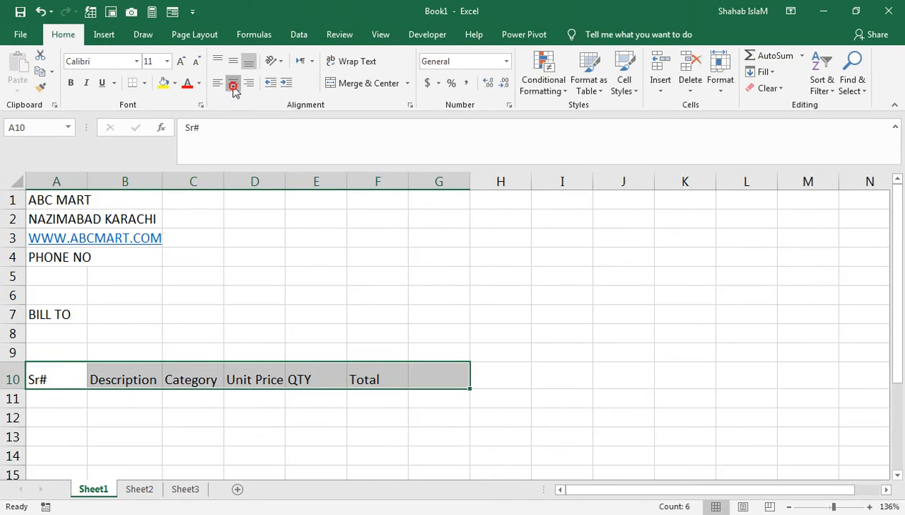
left_click(233, 85)
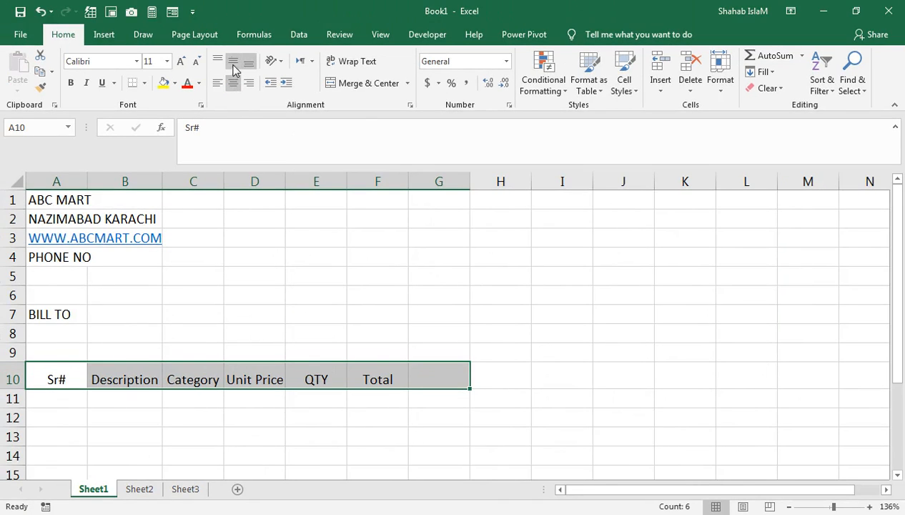
left_click(234, 61)
left_click(346, 317)
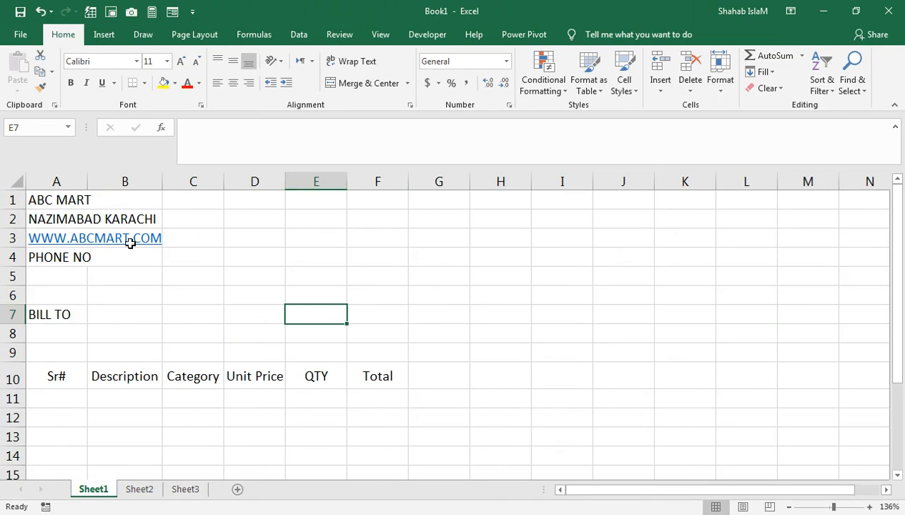
- Give the A10:F10 headers a blue fill with white text
left_click_drag(393, 381, 57, 376)
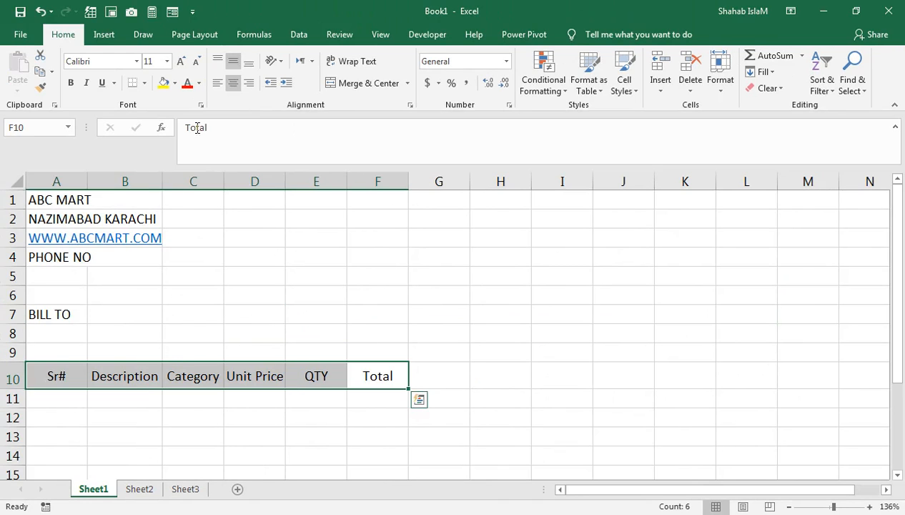
left_click(350, 169)
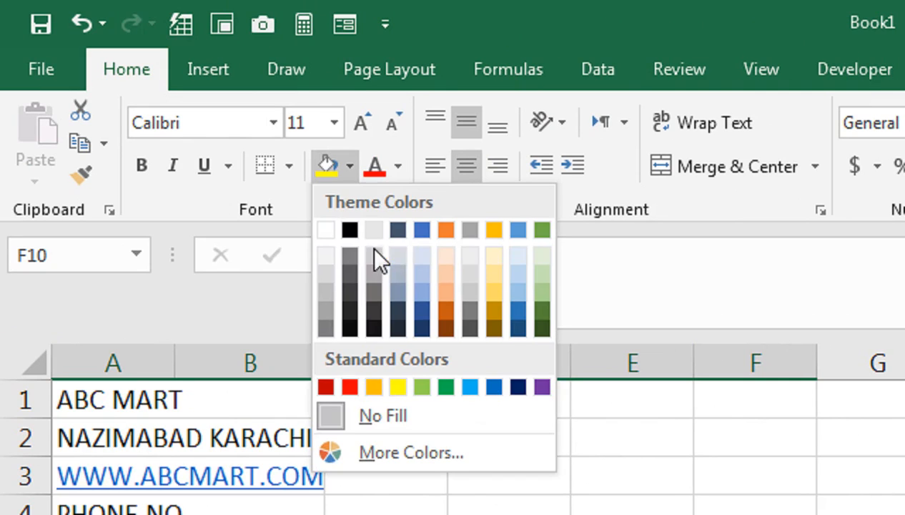
left_click(422, 229)
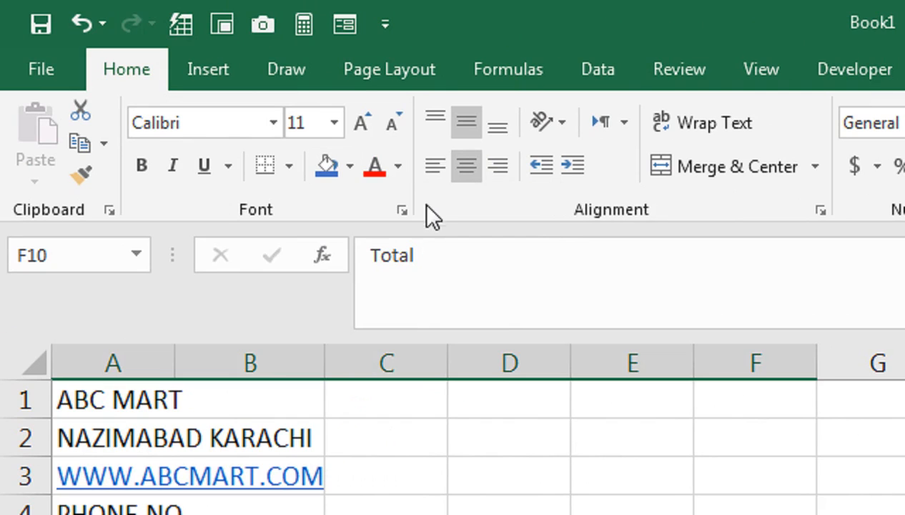
left_click(398, 165)
left_click(372, 253)
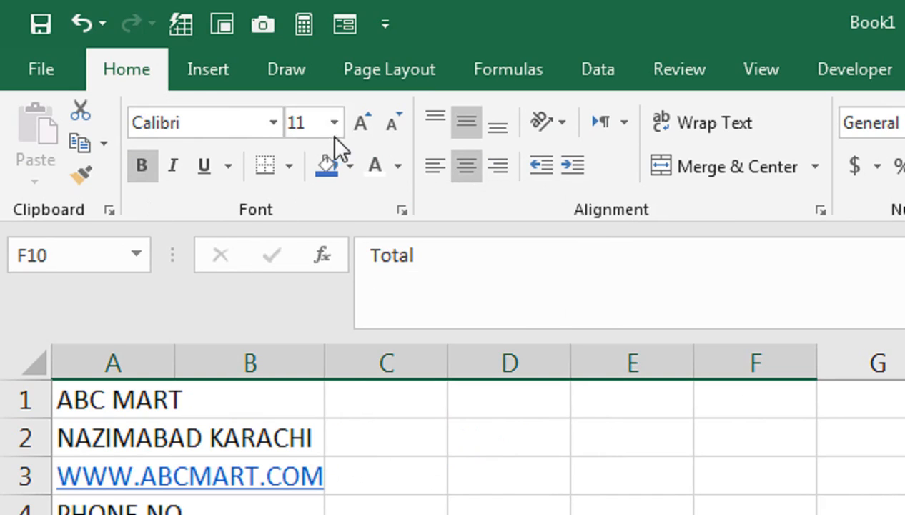
- Widen column B for descriptions and make header row 10 taller
left_click_drag(137, 366, 681, 368)
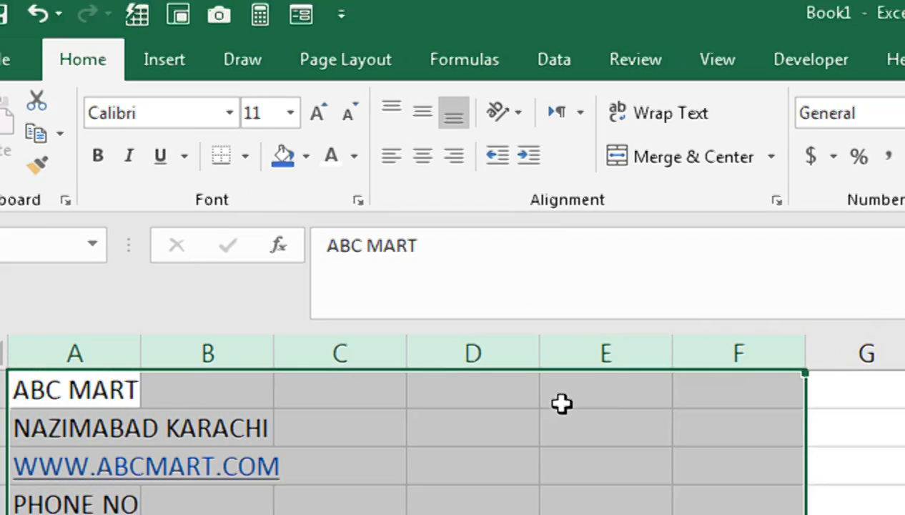
left_click(255, 359)
left_click_drag(276, 358, 400, 328)
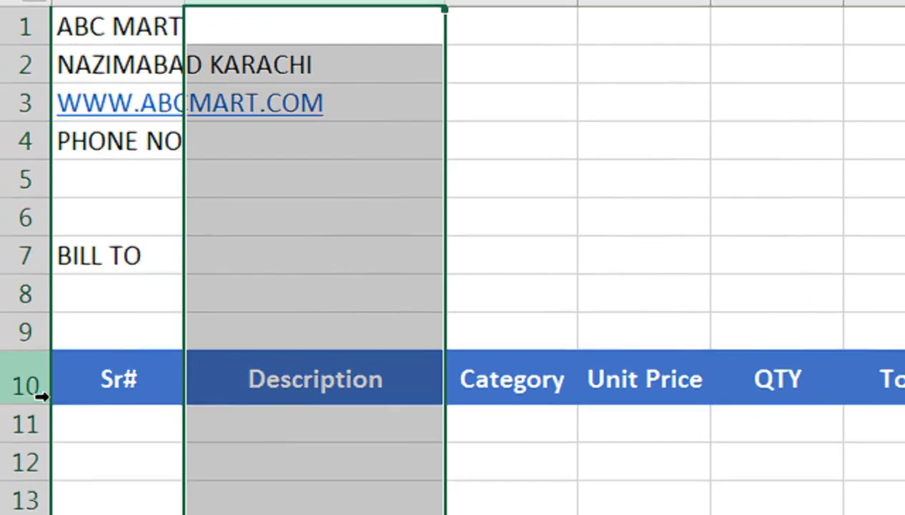
left_click_drag(36, 446, 35, 464)
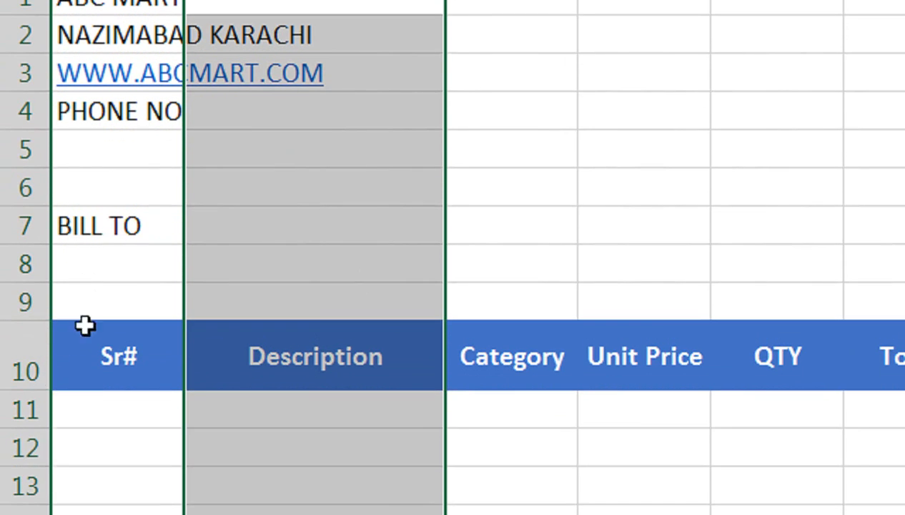
- Style BILL TO with blue fill and white bold text, and widen column F
left_click(123, 312)
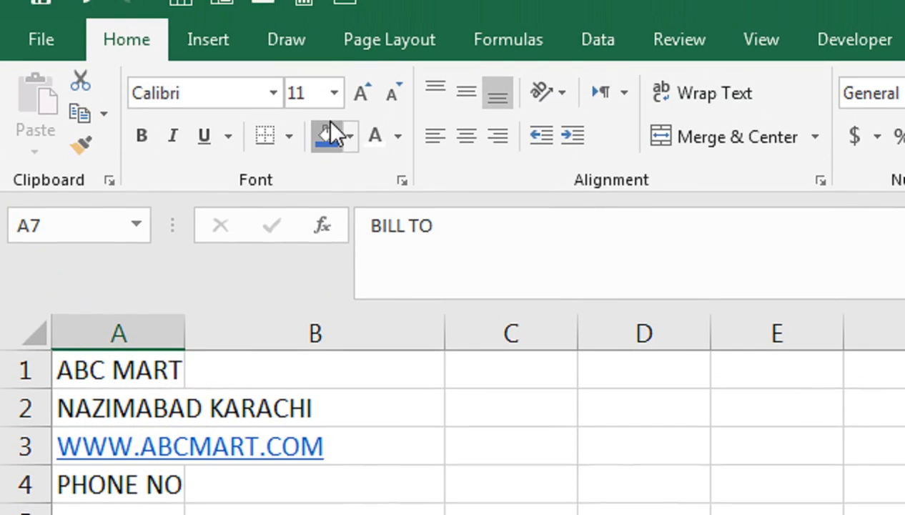
left_click(328, 133)
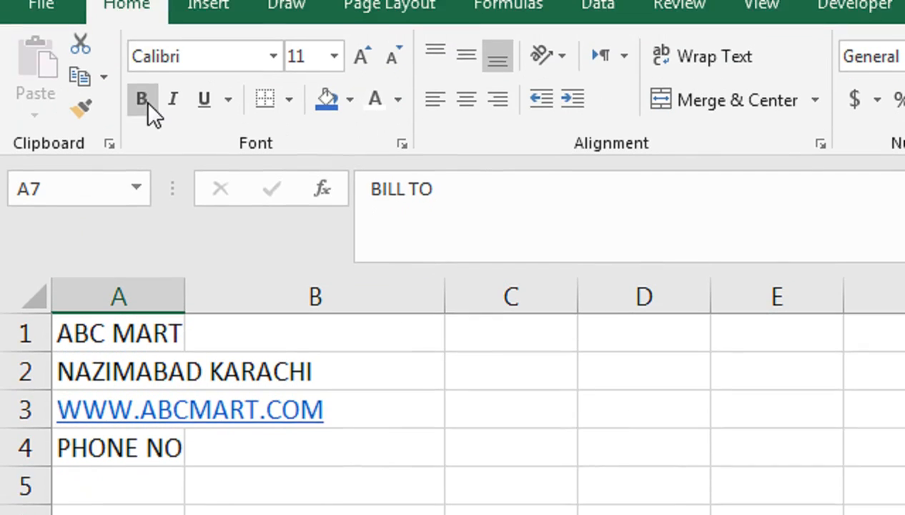
left_click(148, 102)
left_click(130, 342)
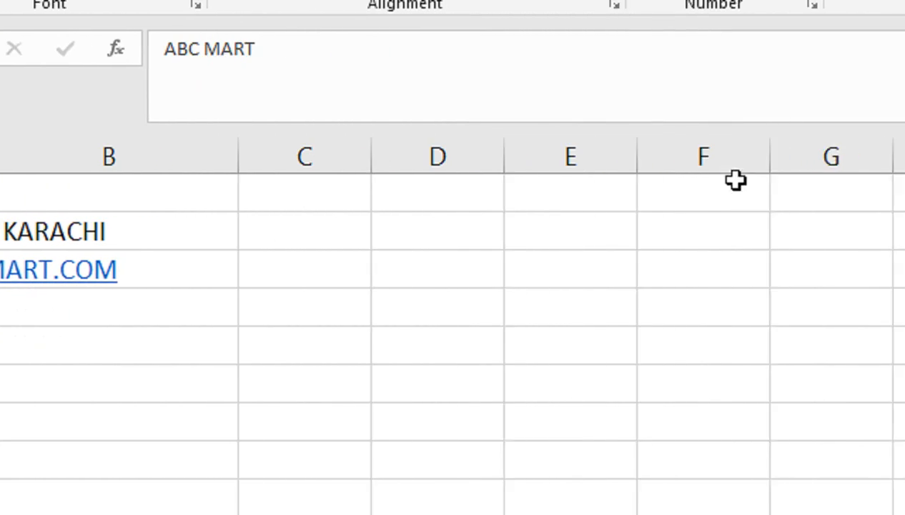
left_click_drag(696, 159, 734, 158)
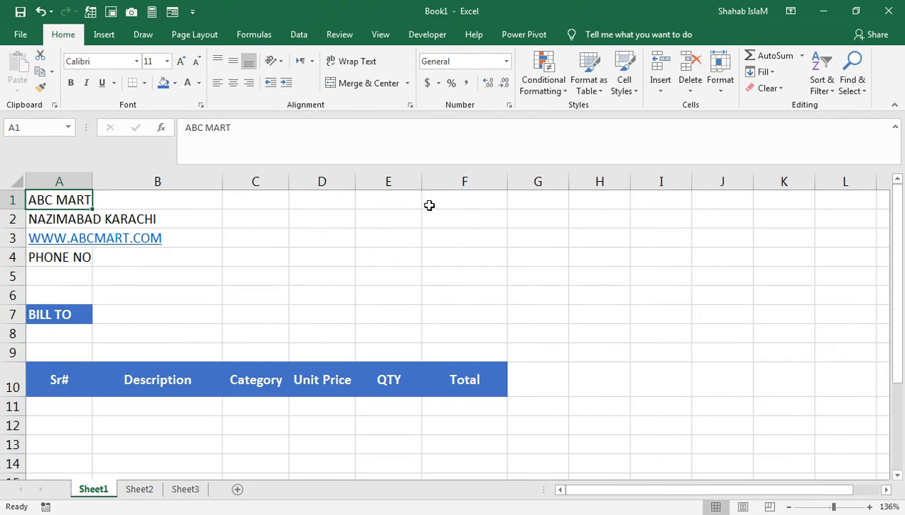
- Enter the INVOICE title in F1
left_click(429, 202)
type("iov")
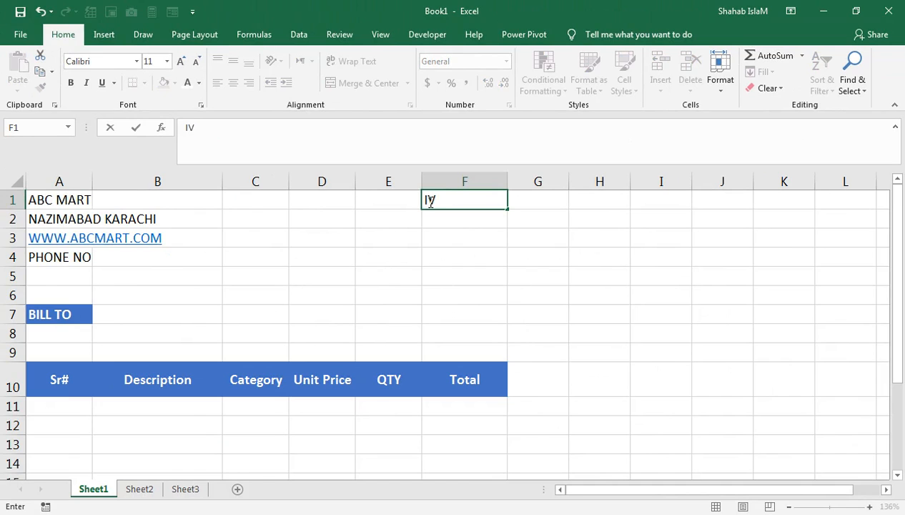
type("OICE")
key("Return")
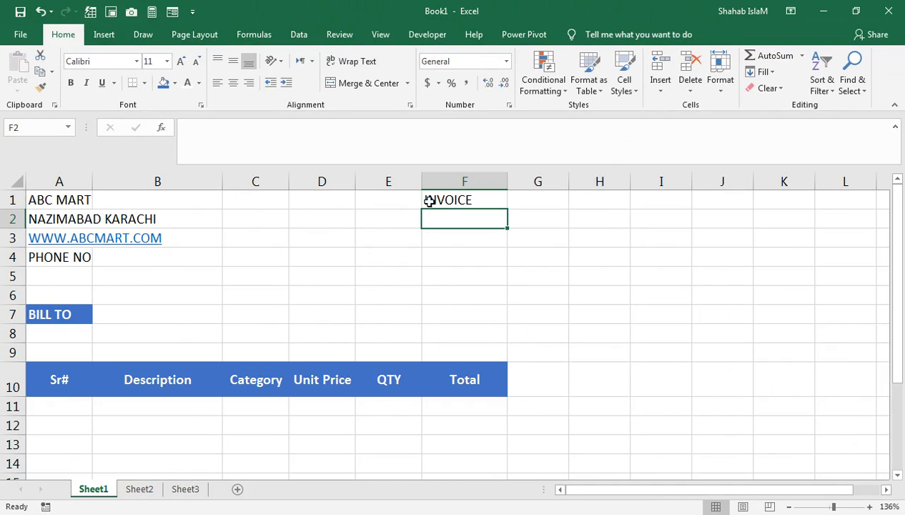
- Add DATE, INVOICE# and CUSTOMER ID in E2:E4 and AutoFit column E
key("Left")
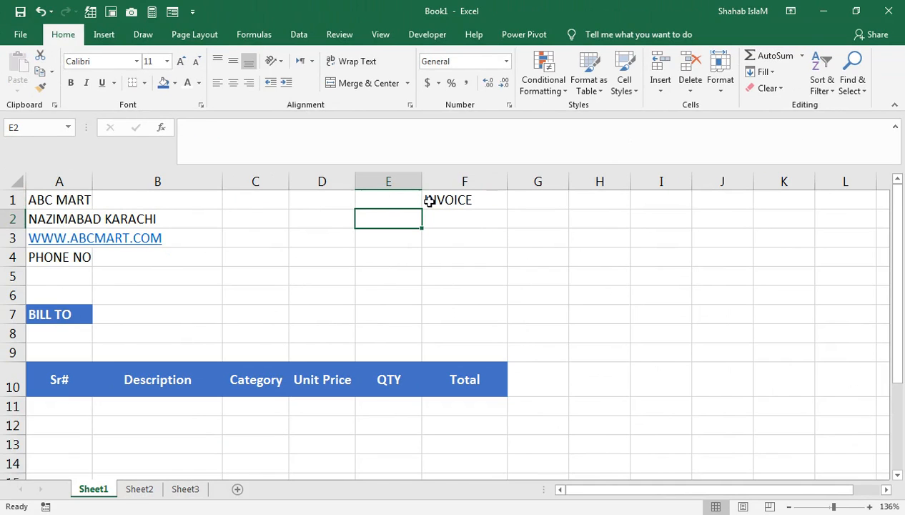
type("DATE")
key("Return")
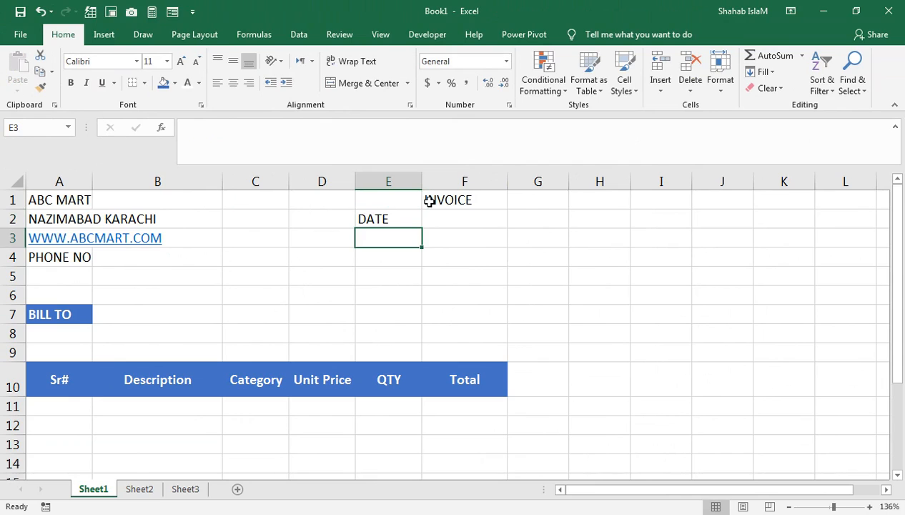
type("INVOICE")
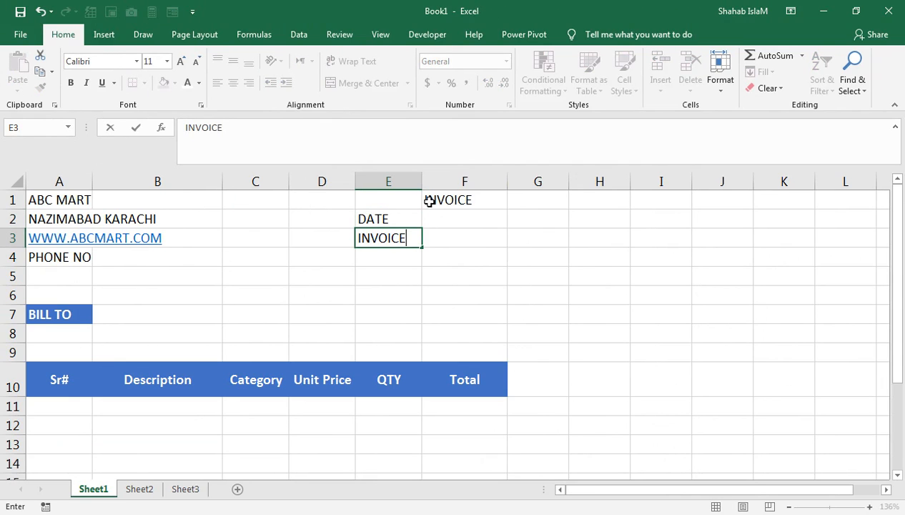
type("#")
key("Return")
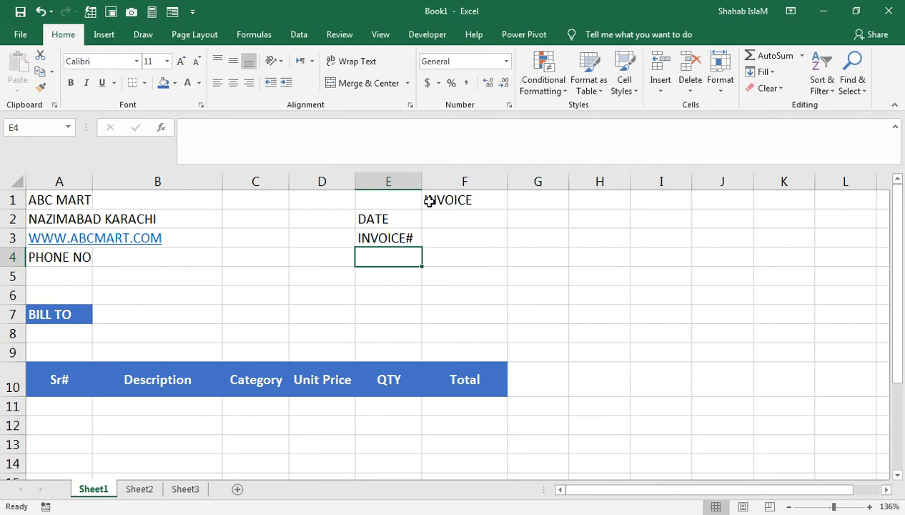
type("CU")
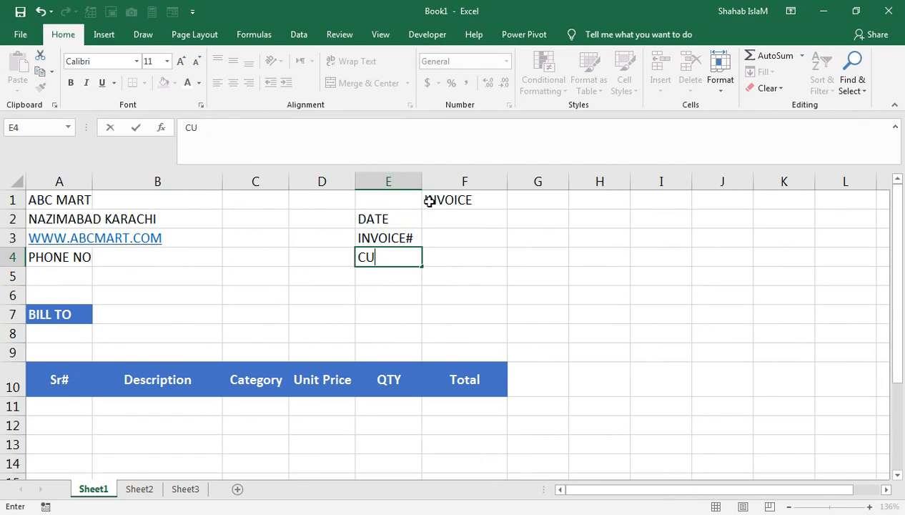
type("STONM")
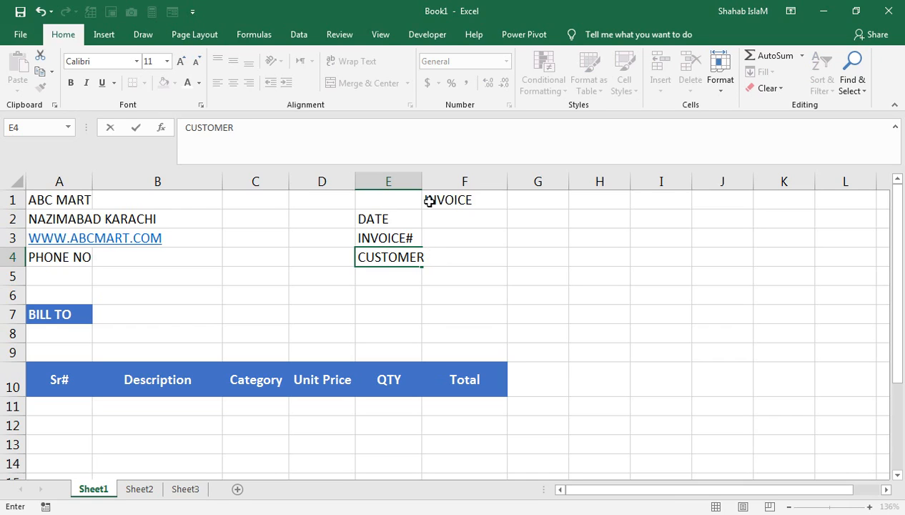
type("ER ID")
left_click(388, 293)
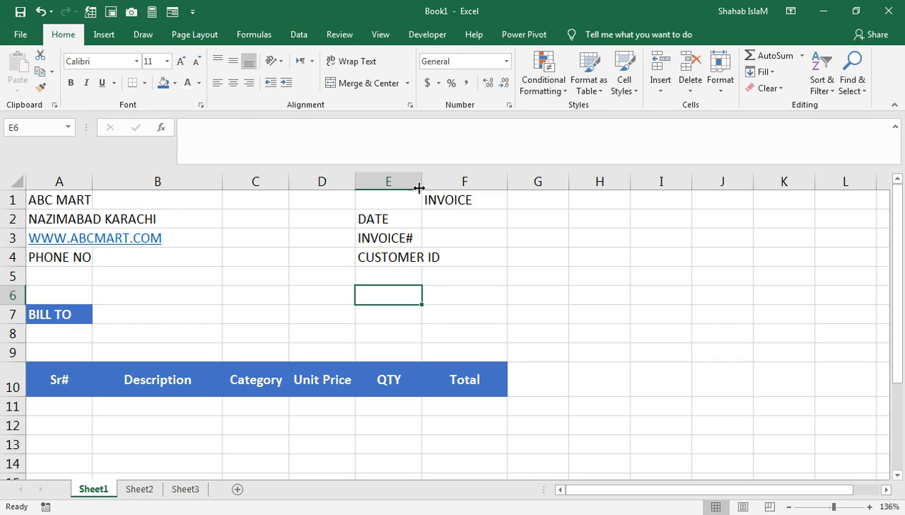
double_click(422, 181)
- Put =TODAY() in F2 and format it as a date (23-Apr-22)
left_click(475, 233)
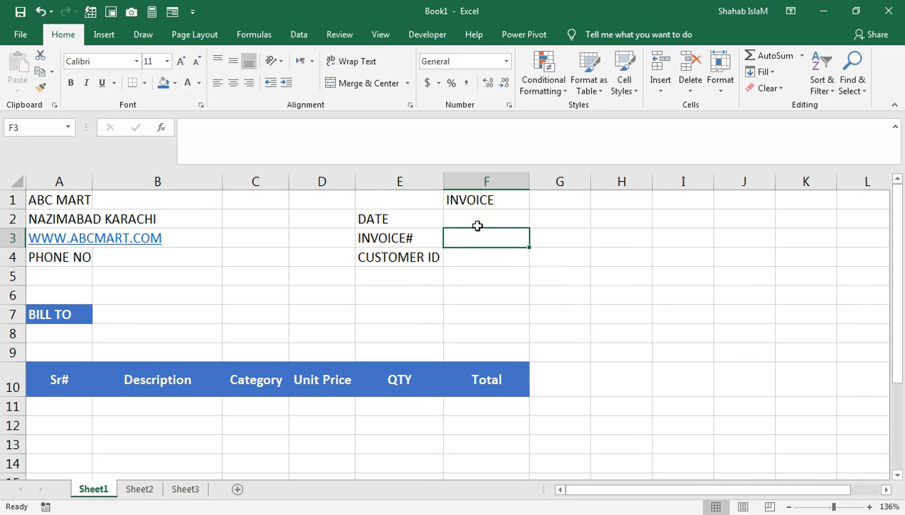
left_click(477, 222)
type("=TODAY")
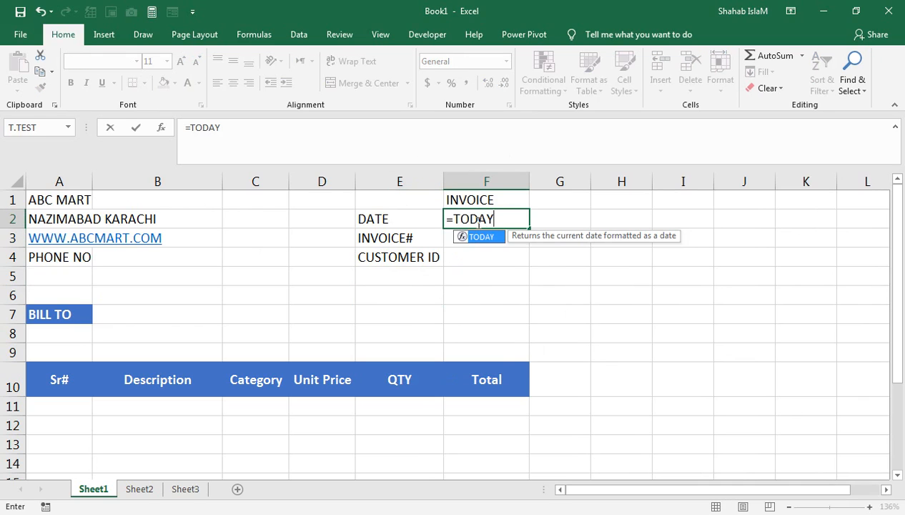
type("()")
key("Return")
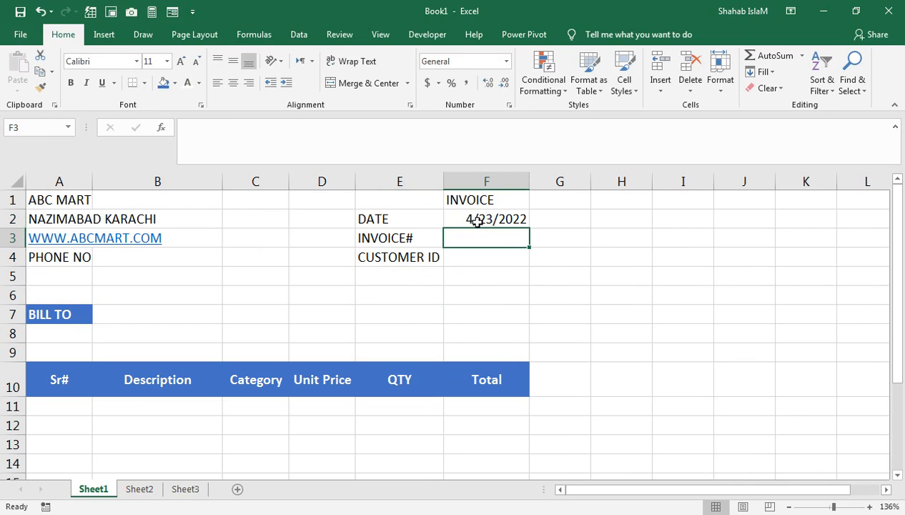
left_click(477, 222)
key("ctrl+shift+3")
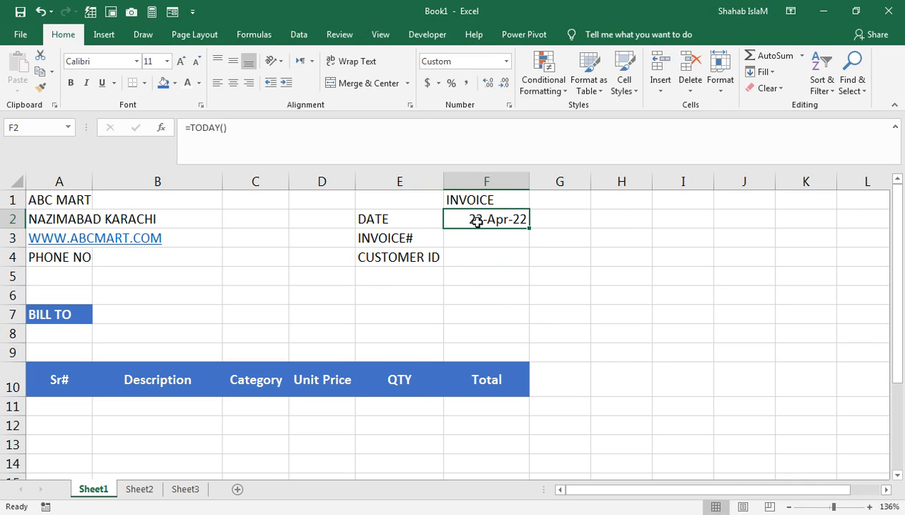
- Enter the invoice number in F3 and the customer ID in F4
key("Return")
type("12345")
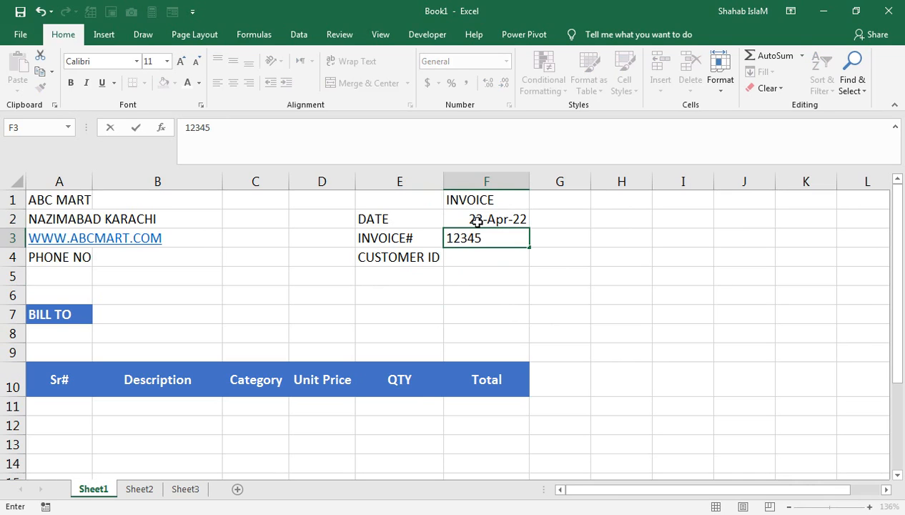
key("Return")
type("123")
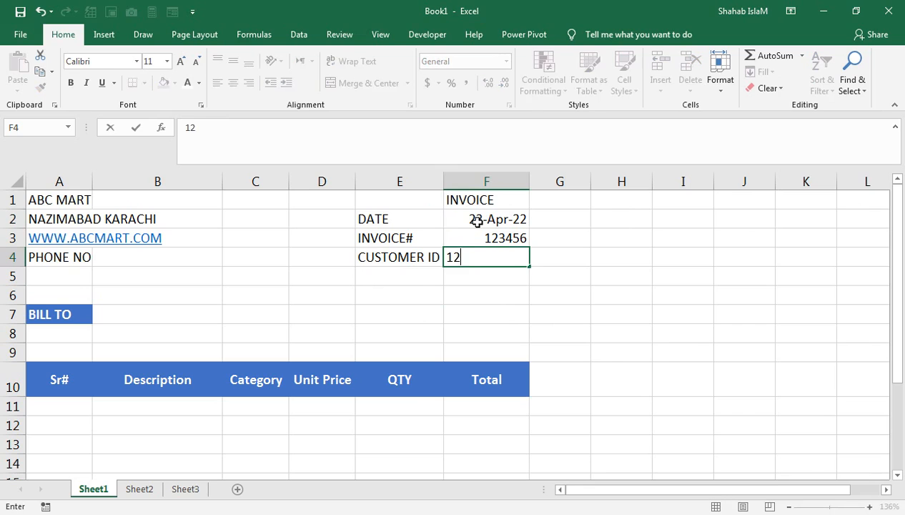
key("Return")
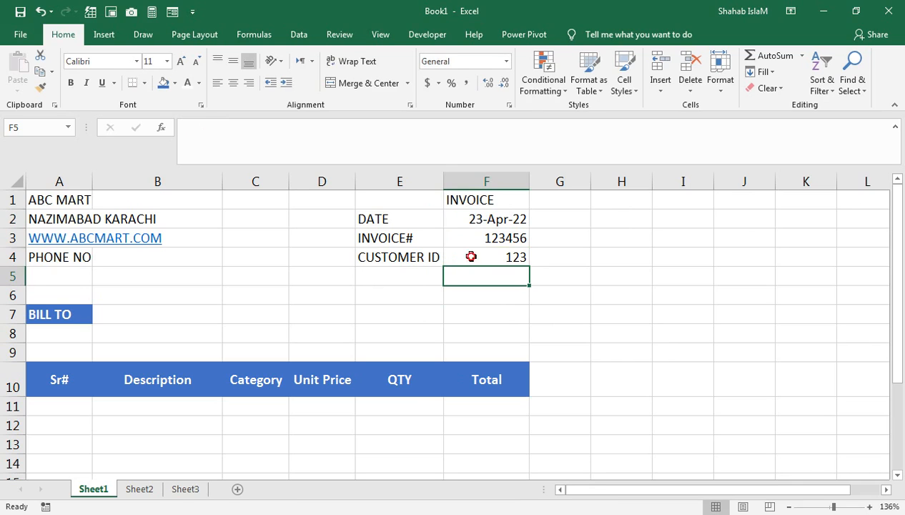
left_click(471, 256)
type("2244")
key("Return")
left_click(47, 200)
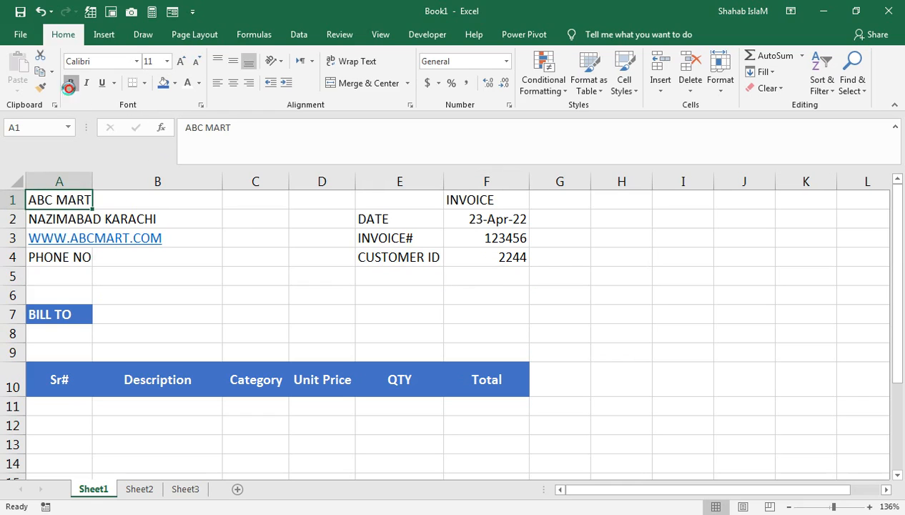
- Format ABC MART in A1 as bold, blue Arial at size 24
left_click(69, 87)
left_click(199, 83)
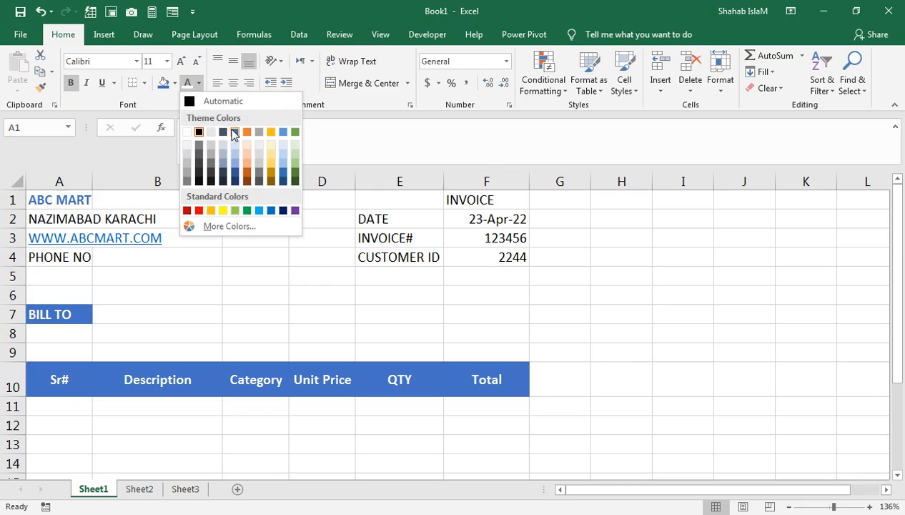
left_click(235, 134)
left_click(137, 62)
scroll(123, 365, "down", 2)
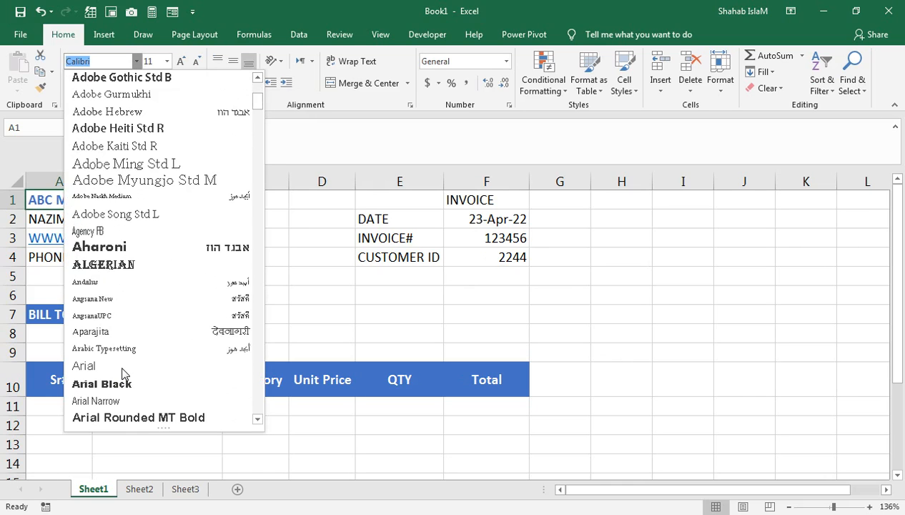
left_click(122, 369)
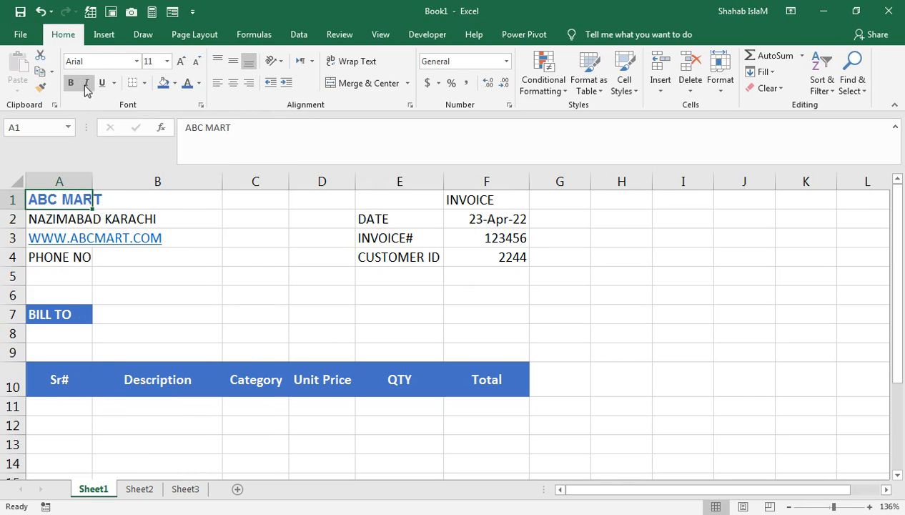
left_click(180, 62)
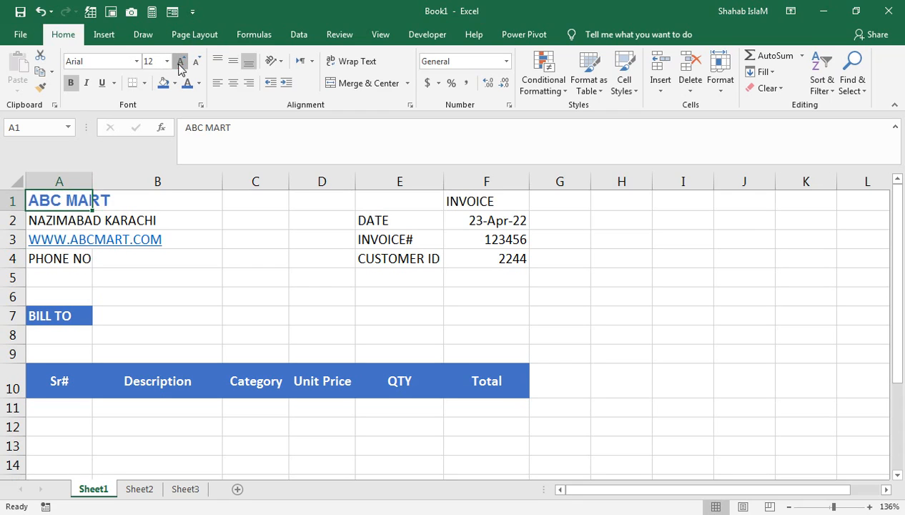
left_click(179, 63)
left_click(180, 63)
left_click(180, 63)
left_click(180, 63)
left_click(179, 63)
left_click(180, 63)
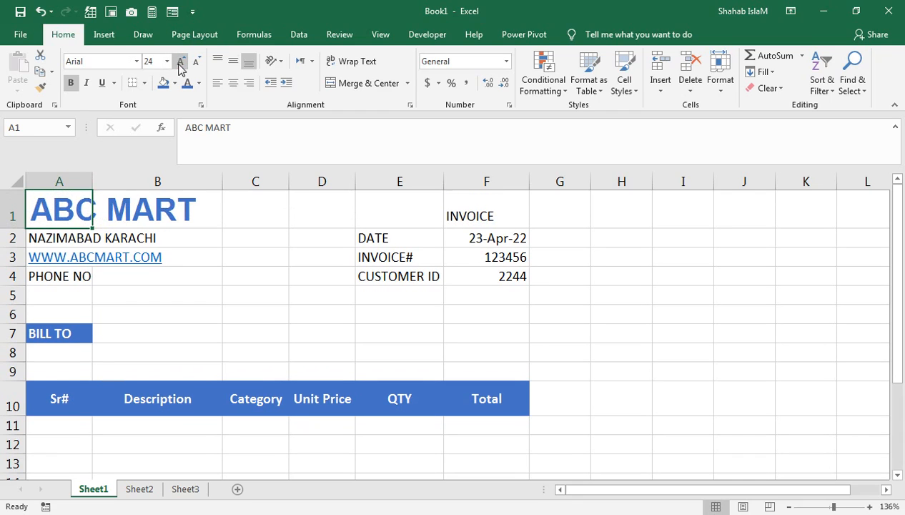
left_click(101, 290)
left_click(72, 355)
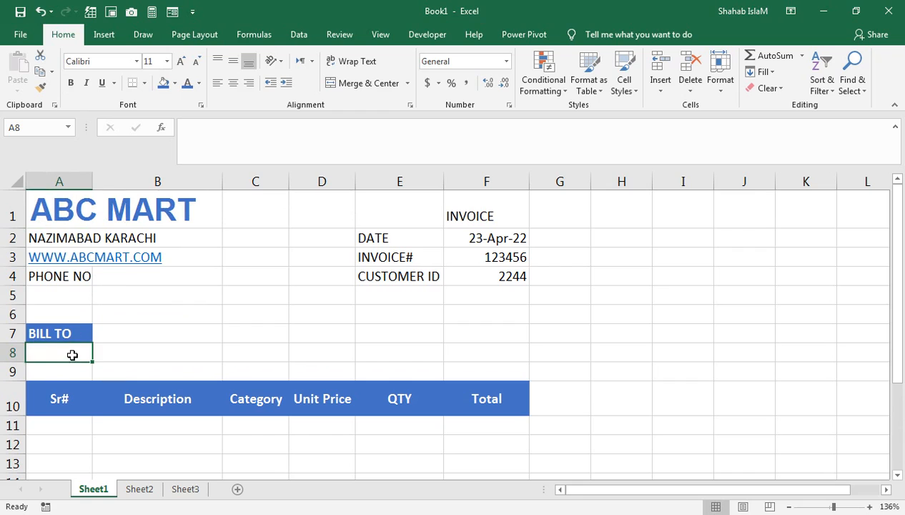
- Set the A10:F10 headings to Arial and widen column D slightly
left_click_drag(66, 381, 486, 398)
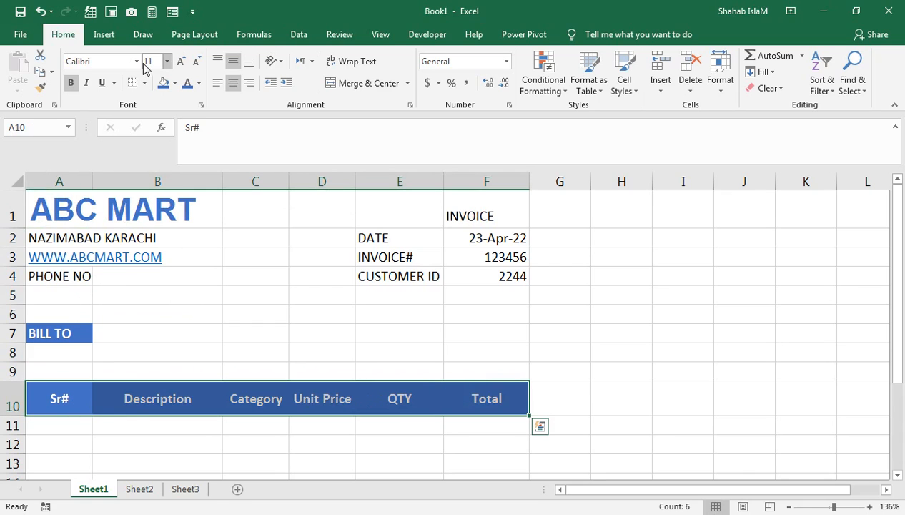
scroll(144, 300, "down", 3)
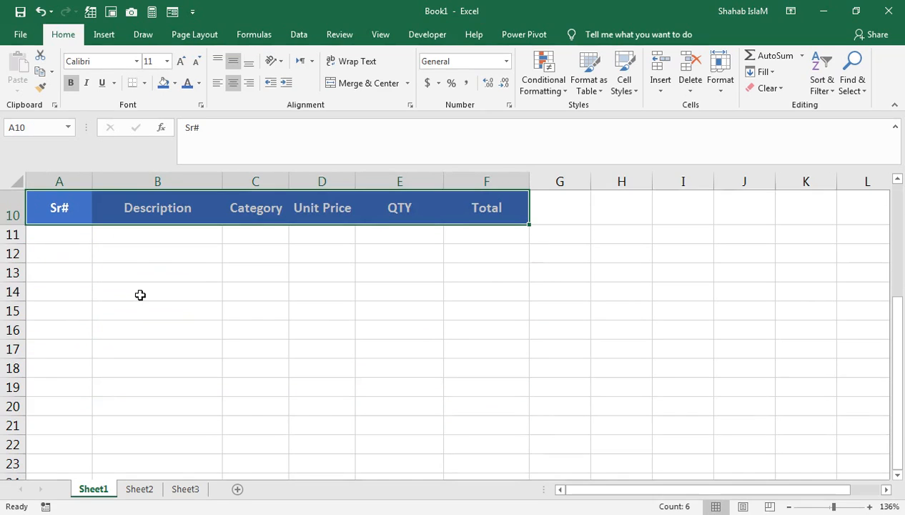
scroll(140, 294, "up", 3)
left_click(136, 61)
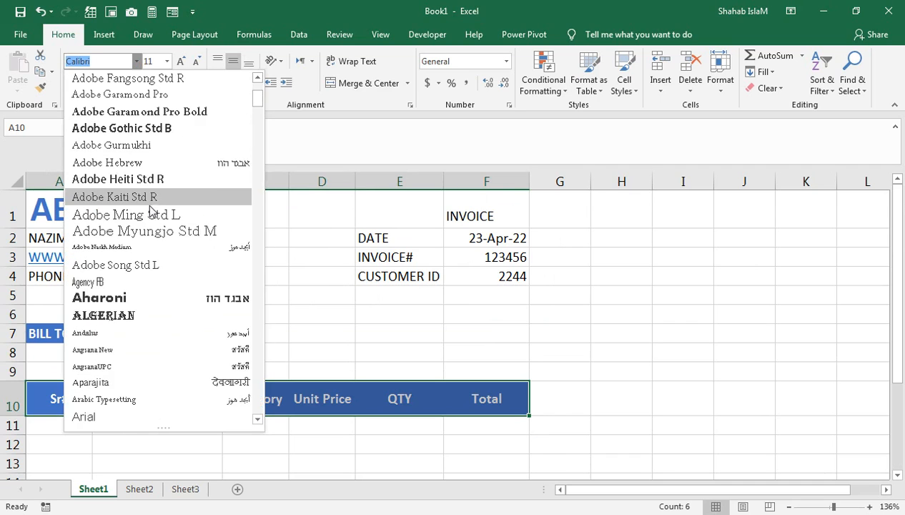
scroll(160, 250, "down", 2)
left_click(178, 315)
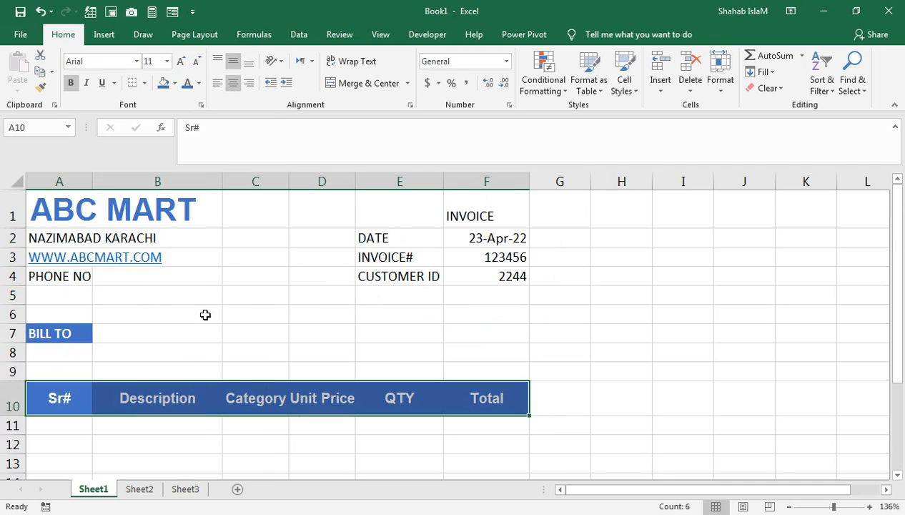
left_click_drag(356, 185, 365, 185)
- Set the DATE, INVOICE# and CUSTOMER ID labels to Arial
left_click_drag(381, 238, 400, 276)
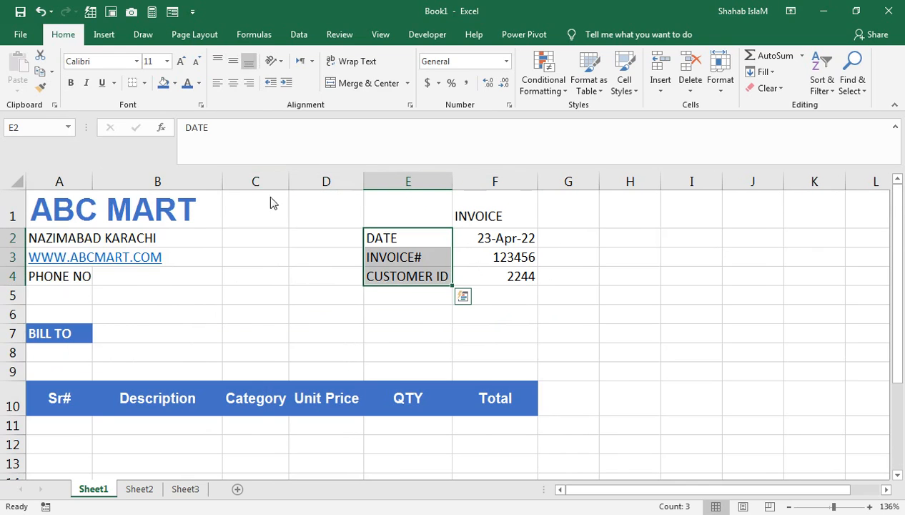
left_click(136, 63)
scroll(160, 314, "down", 2)
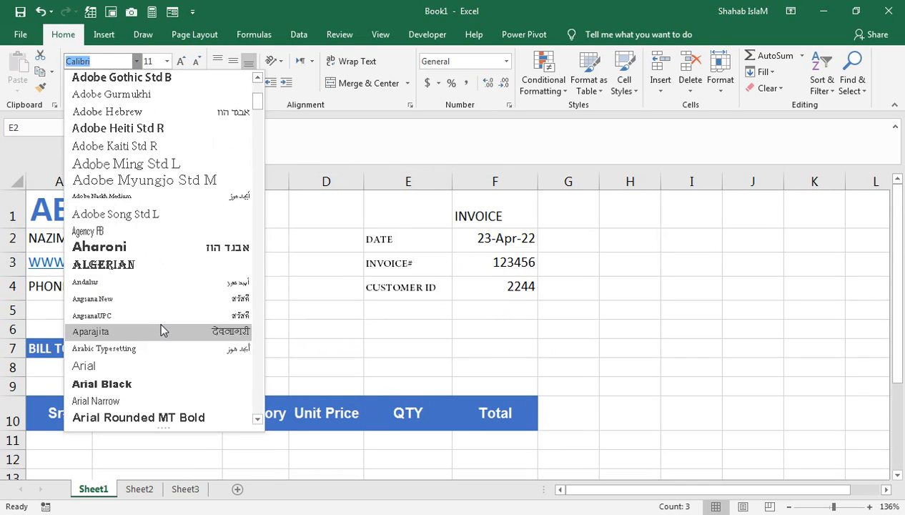
left_click(157, 366)
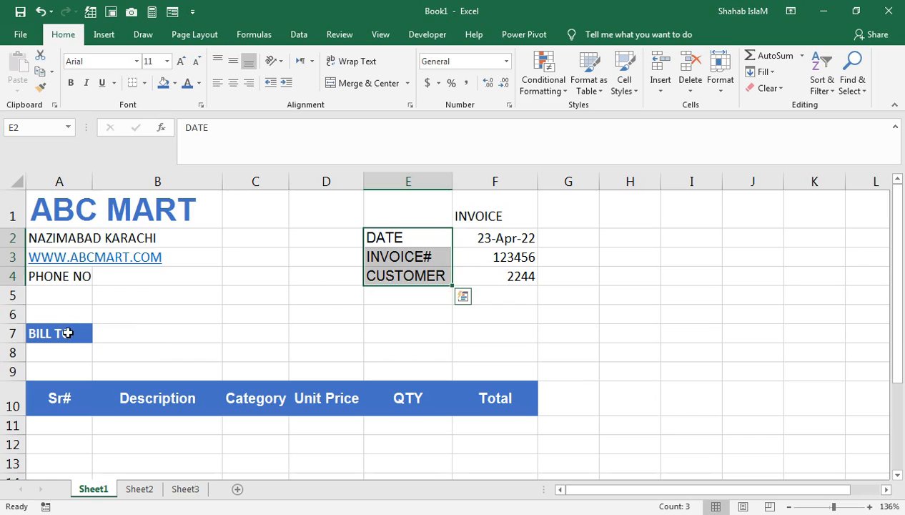
- Make row 7 taller, widen column A, and set BILL TO to Arial
left_click(68, 333)
left_click_drag(24, 343, 23, 348)
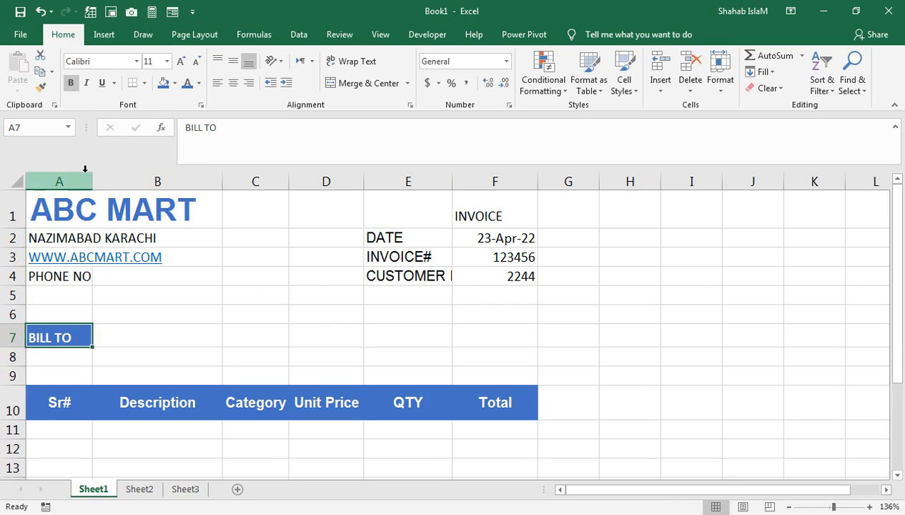
left_click_drag(92, 176, 106, 176)
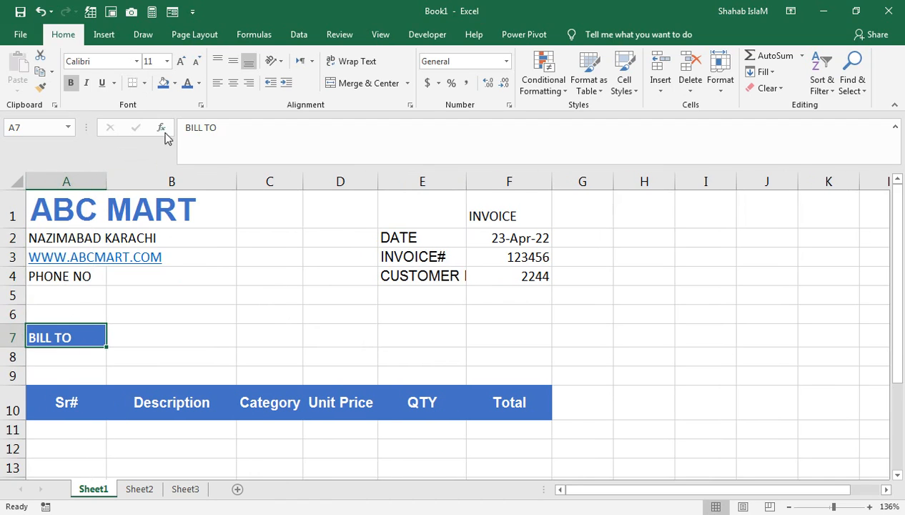
left_click(138, 61)
scroll(123, 296, "down", 3)
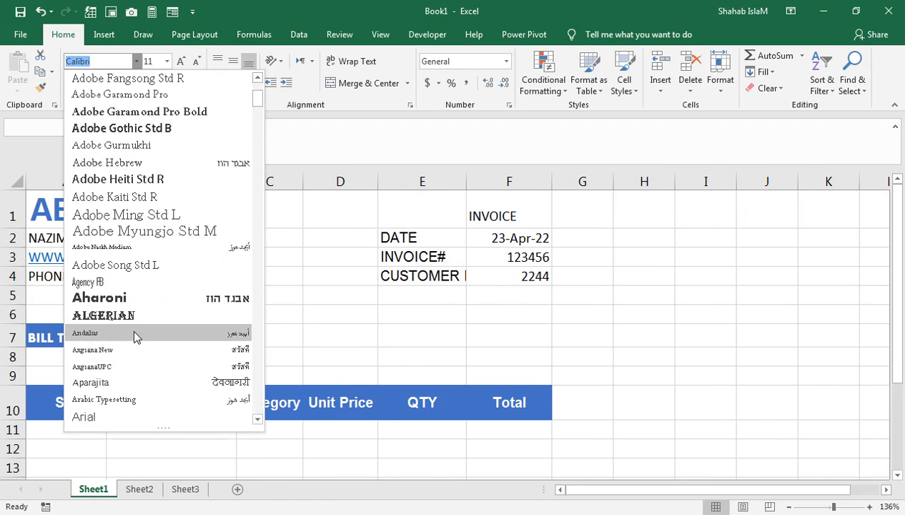
left_click(129, 418)
left_click(78, 357)
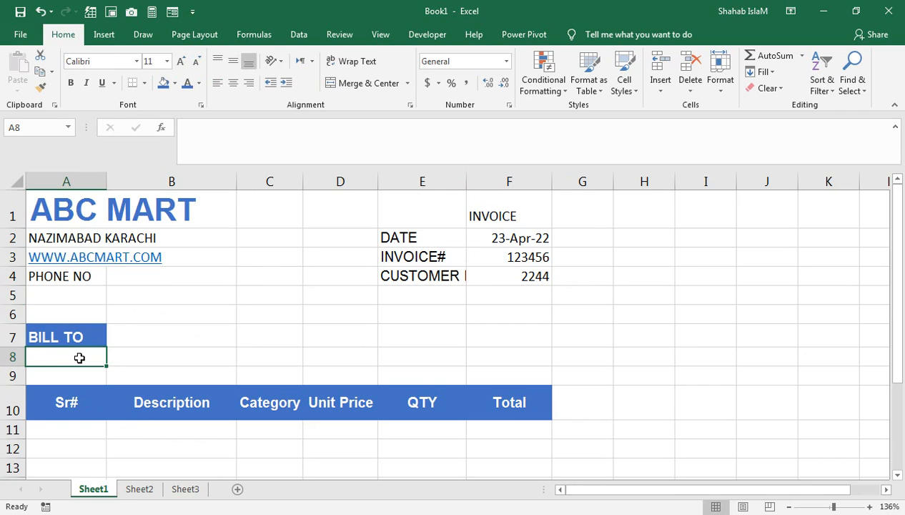
- Enter the customer's name, prefixed with the Mr title, in cell A8 under BILL TO
type("rEHMAN")
key("Return")
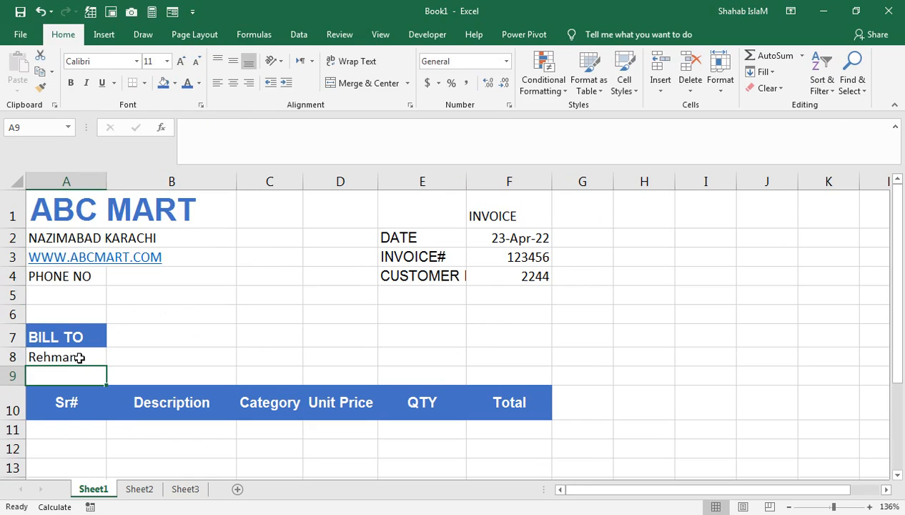
left_click(79, 358)
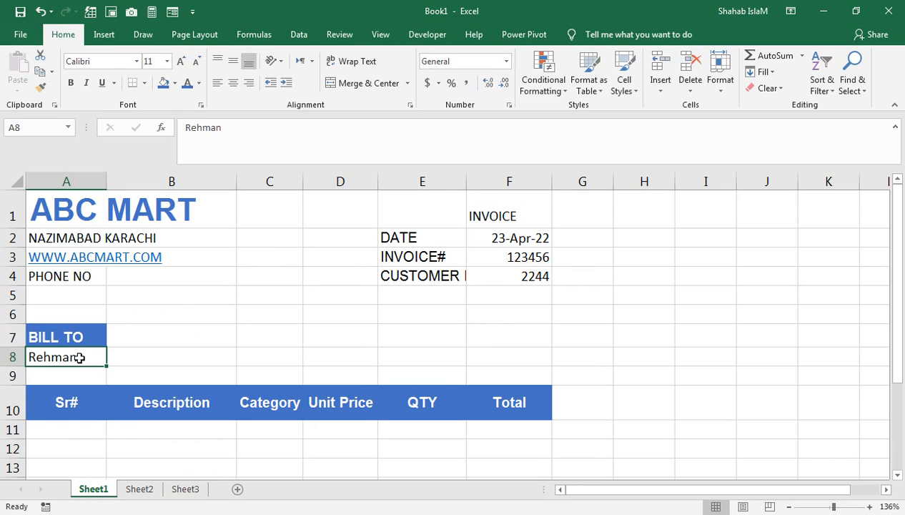
type("Mr")
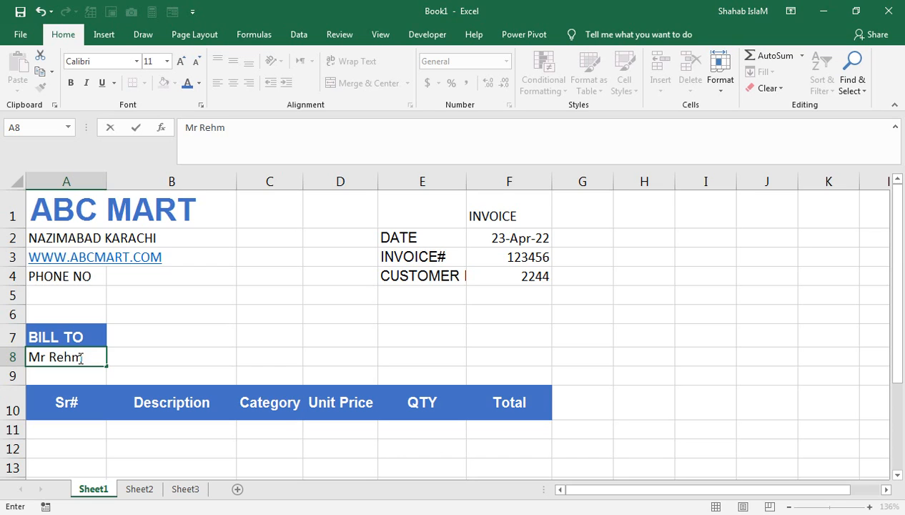
key("Return")
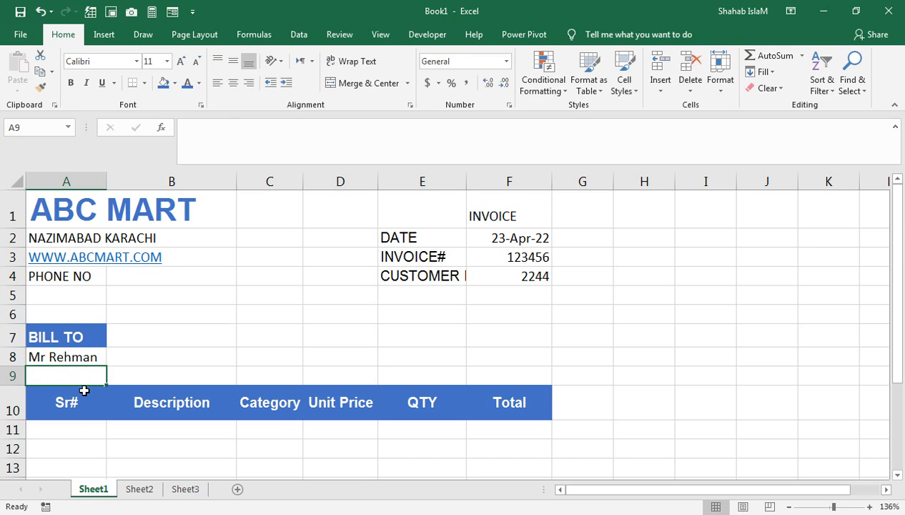
scroll(84, 391, "down", 1)
left_click(86, 348)
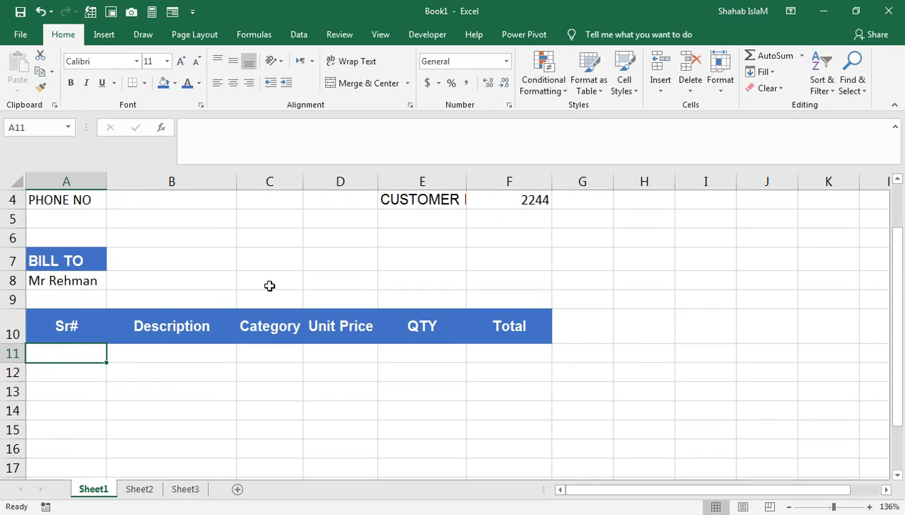
scroll(269, 286, "down", 1)
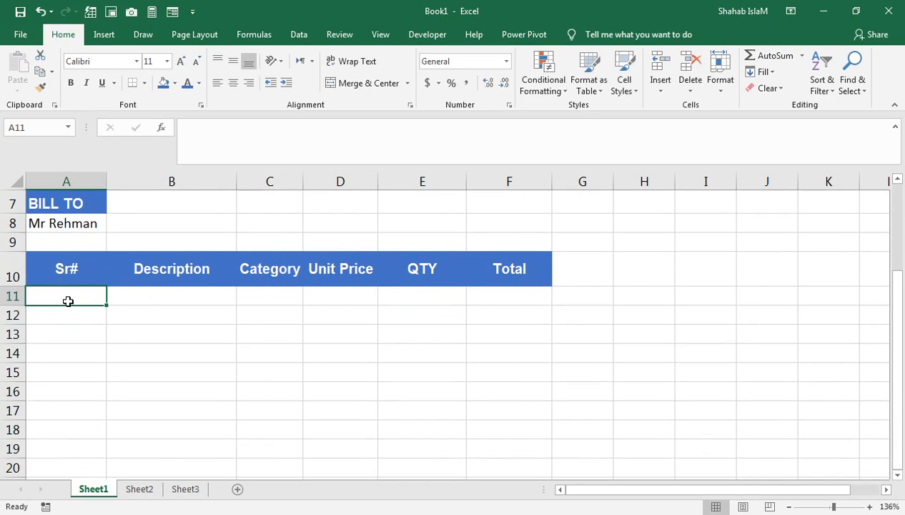
- Add borders to the Sr# and Description columns of the item table, rows 11–21
left_click_drag(69, 303, 74, 462)
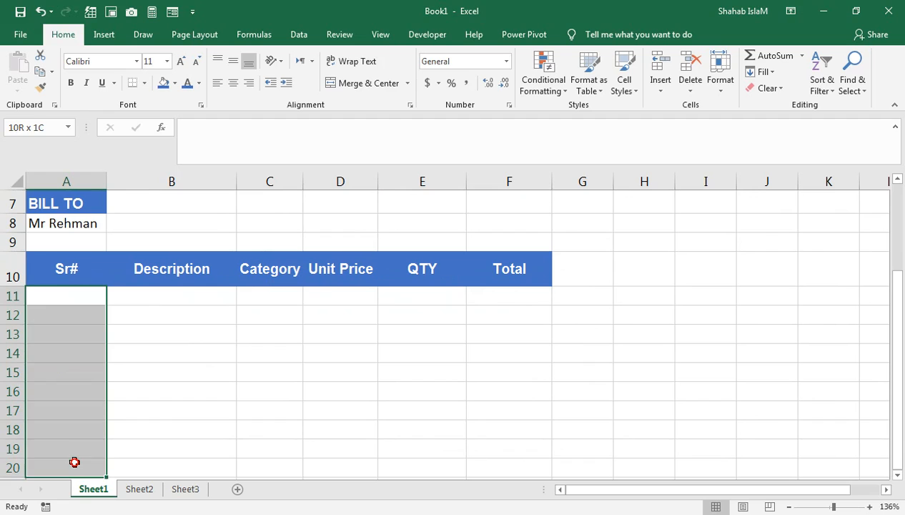
left_click(145, 83)
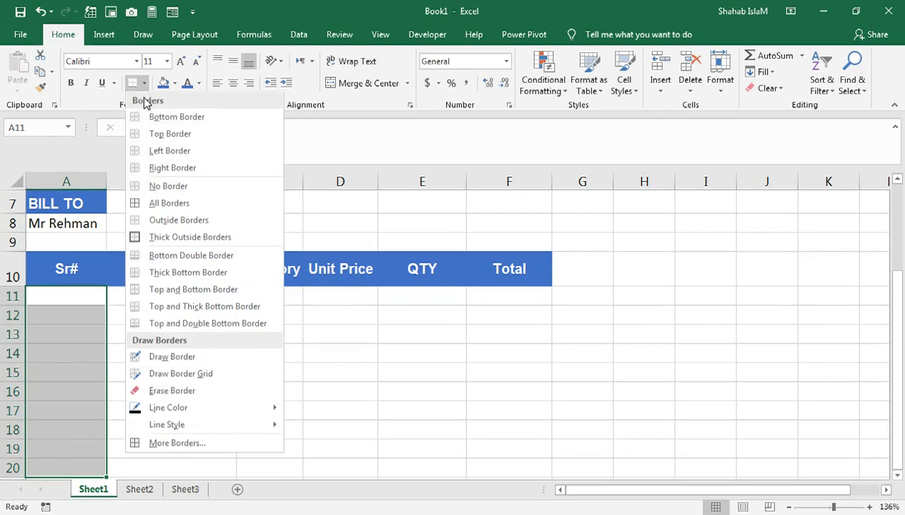
left_click(159, 186)
left_click_drag(161, 297, 194, 478)
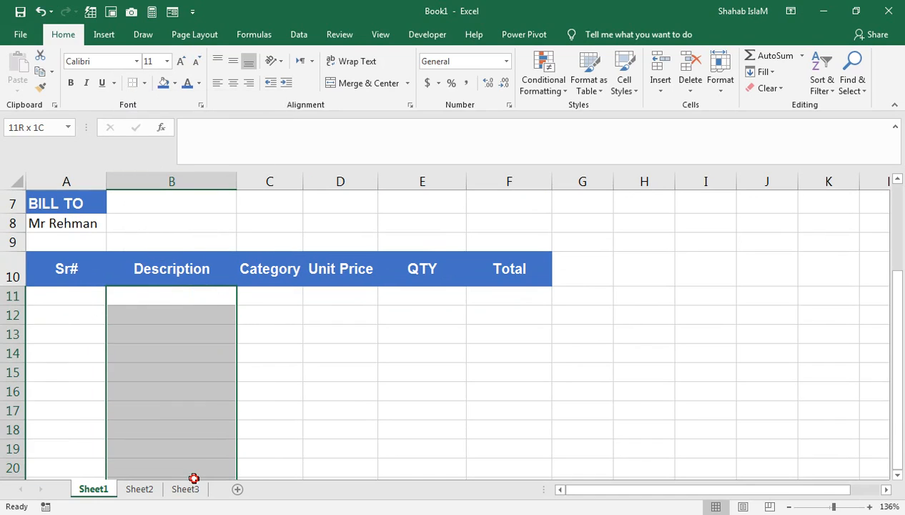
left_click(133, 83)
left_click_drag(265, 301, 269, 422)
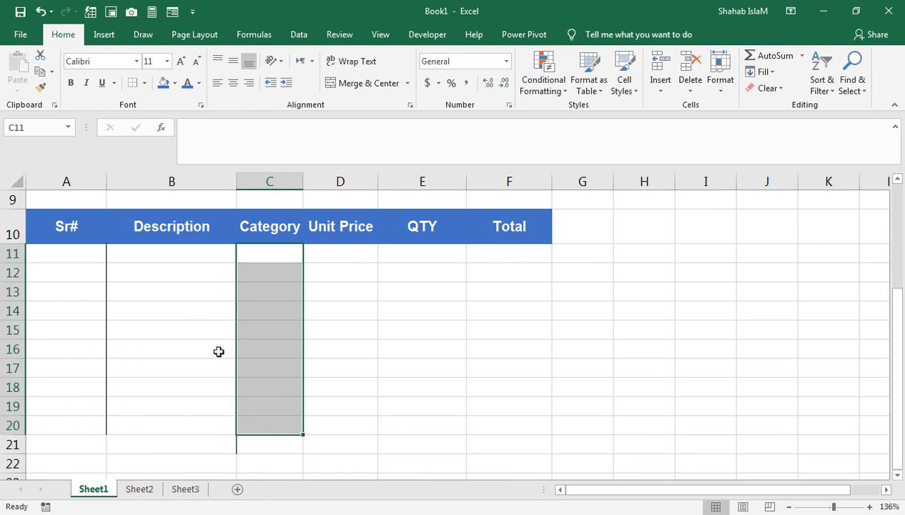
left_click_drag(98, 444, 85, 252)
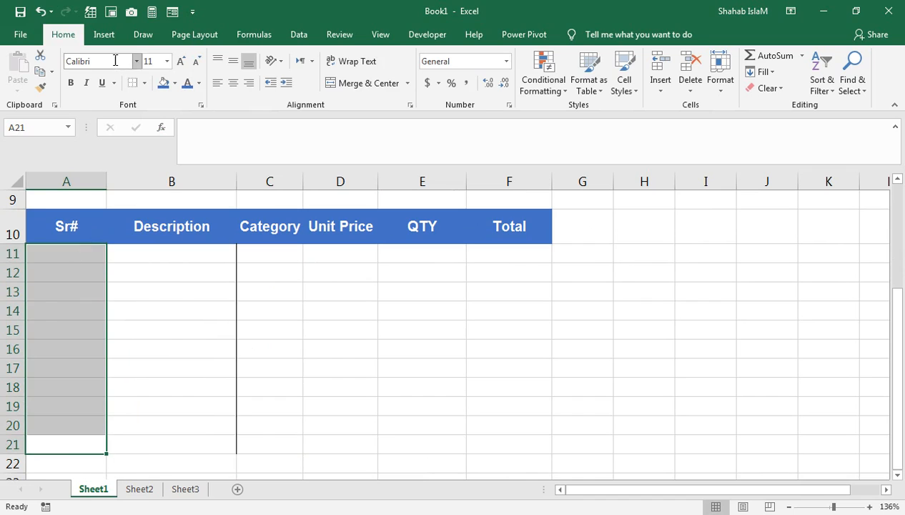
left_click(132, 86)
- Add borders to the Category, Unit Price, QTY and Total columns, rows 11–21
left_click_drag(279, 253, 279, 451)
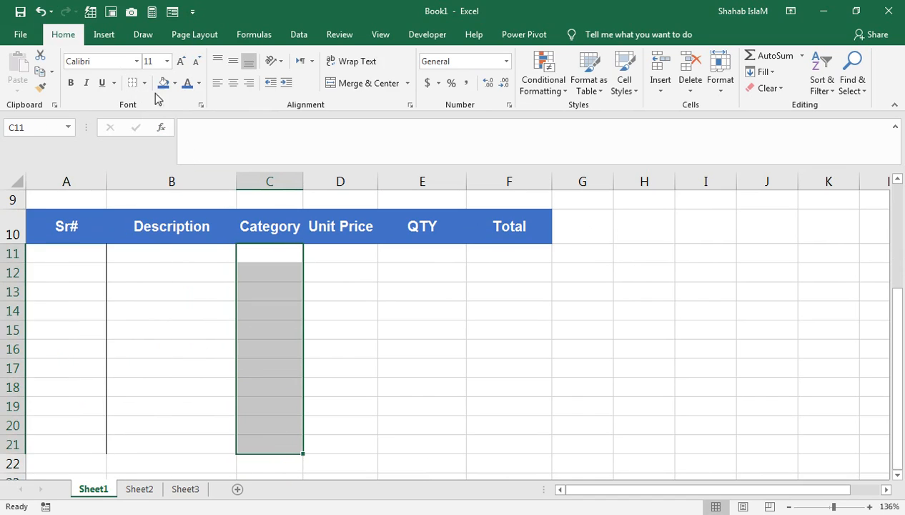
left_click(133, 85)
left_click_drag(315, 245, 341, 442)
left_click(133, 82)
left_click_drag(390, 246, 407, 439)
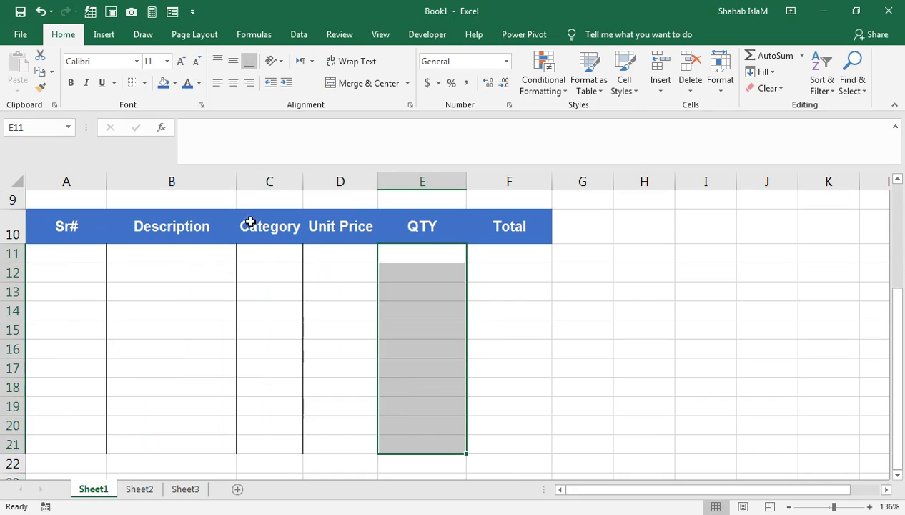
left_click(133, 83)
left_click_drag(470, 250, 481, 445)
left_click(133, 83)
- Add a bottom border along the whole item area A11:F21
left_click_drag(500, 253, 59, 440)
left_click(143, 83)
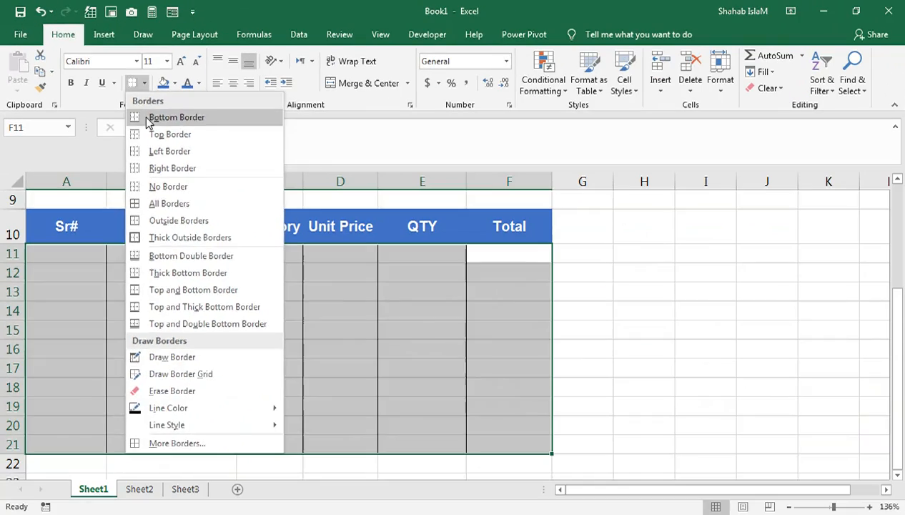
left_click(239, 193)
left_click(228, 296)
scroll(309, 337, "down", 1)
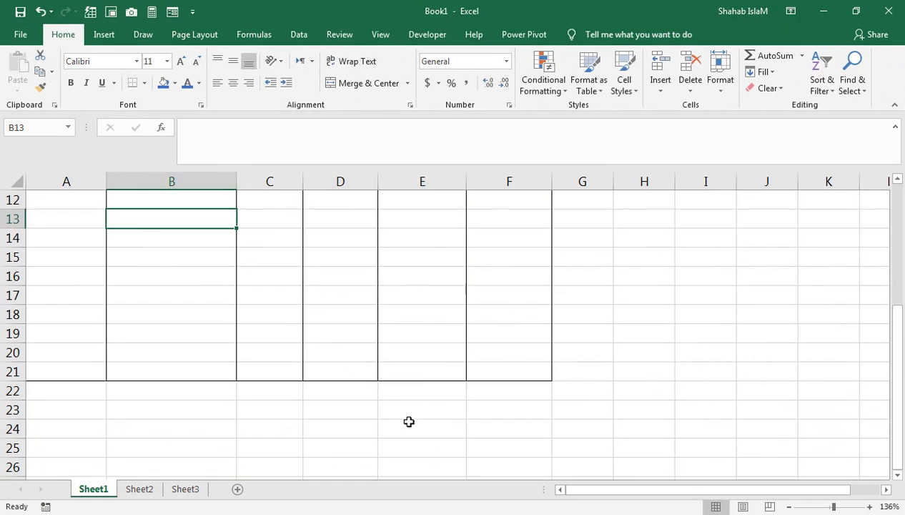
- Apply All Borders to cells E22:F25 below the QTY and Total columns
left_click_drag(421, 397, 455, 422)
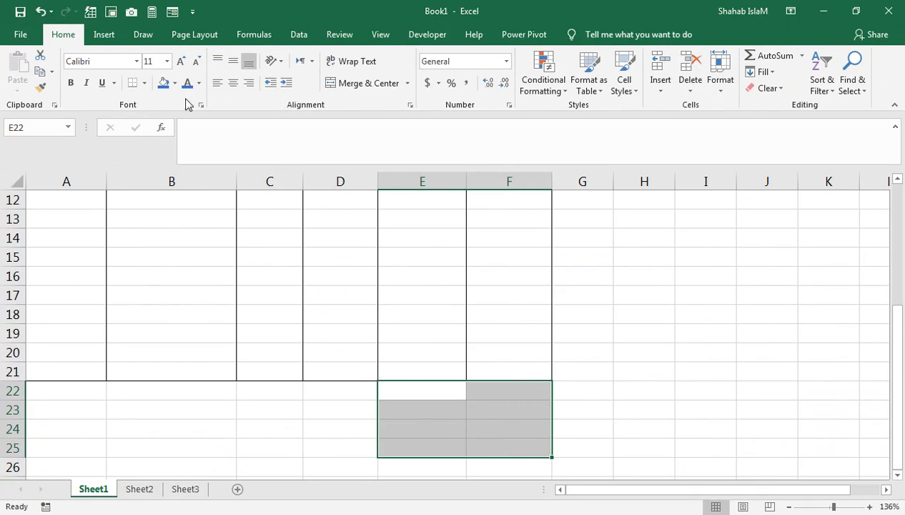
left_click(144, 82)
left_click(162, 202)
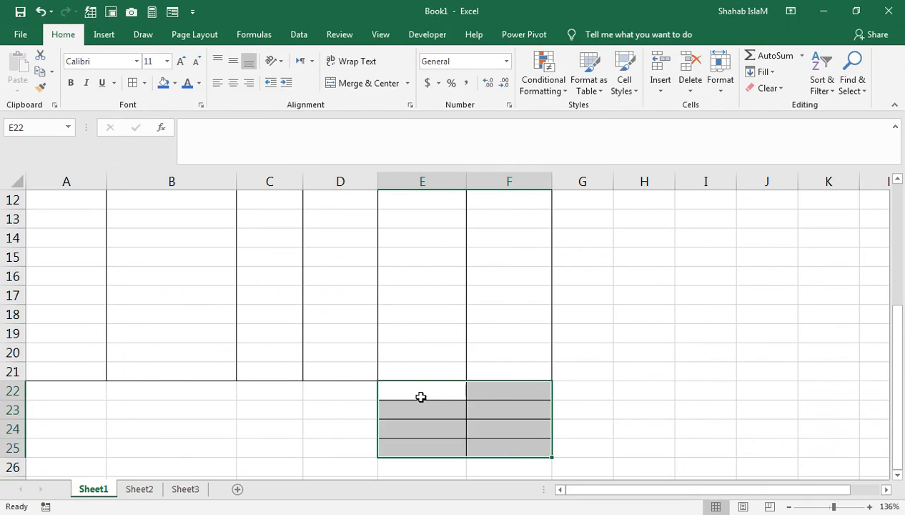
- Add a bottom border line across rows 22–25, A22:F25
left_click_drag(493, 394, 76, 448)
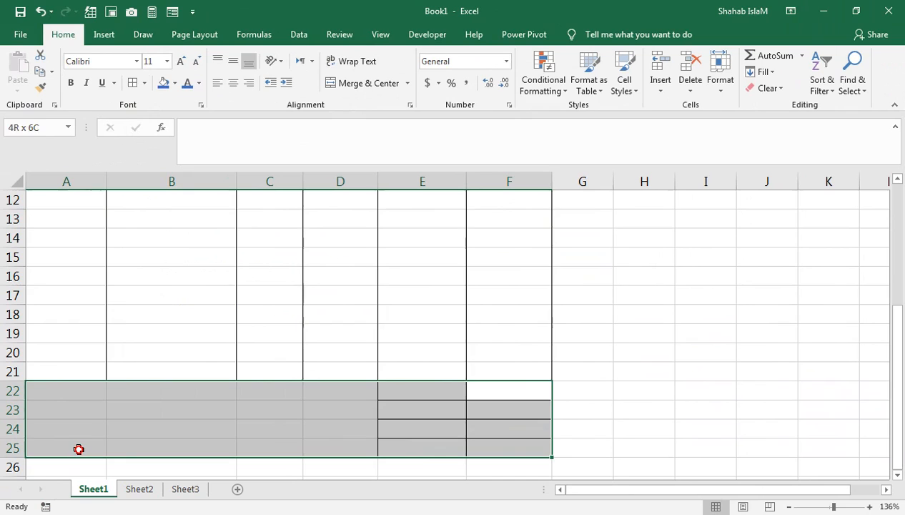
left_click(143, 82)
left_click(161, 117)
left_click(330, 261)
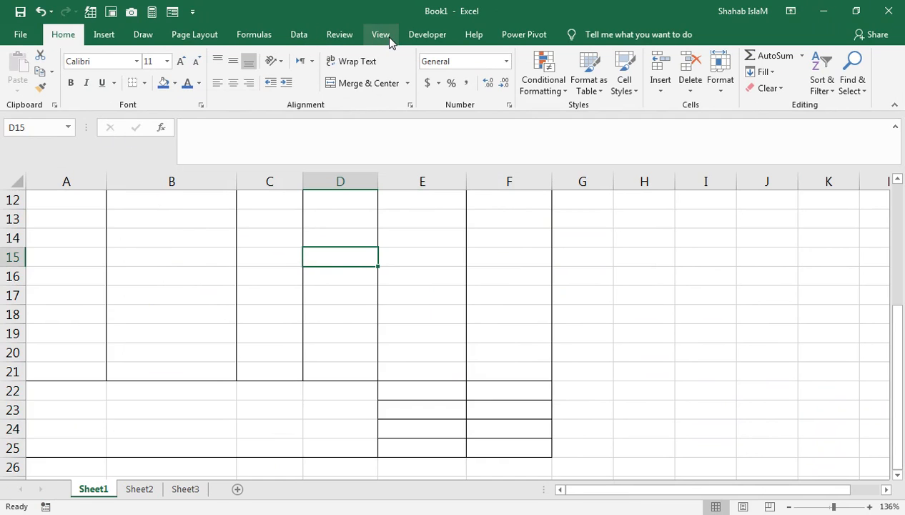
- Switch to the View tab, scroll back to the invoice top, and select cell A11
scroll(339, 348, "down", 1)
scroll(340, 347, "up", 1)
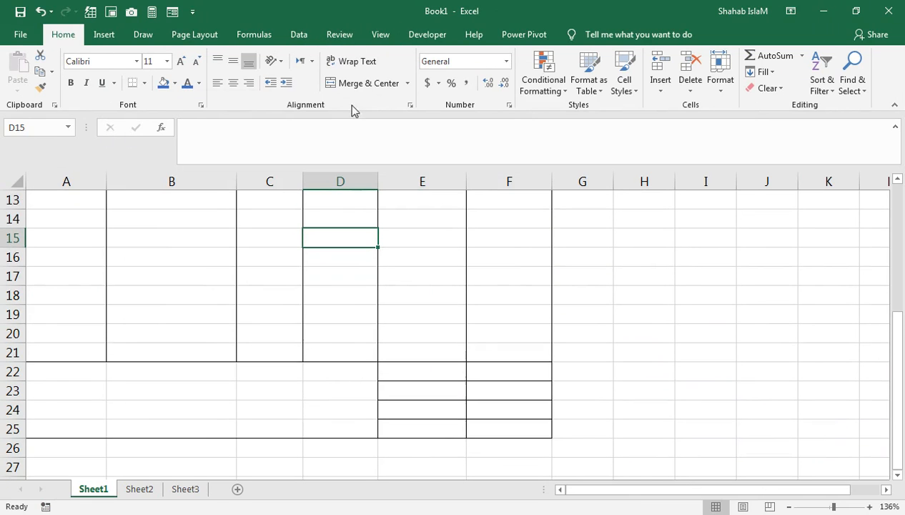
left_click(379, 34)
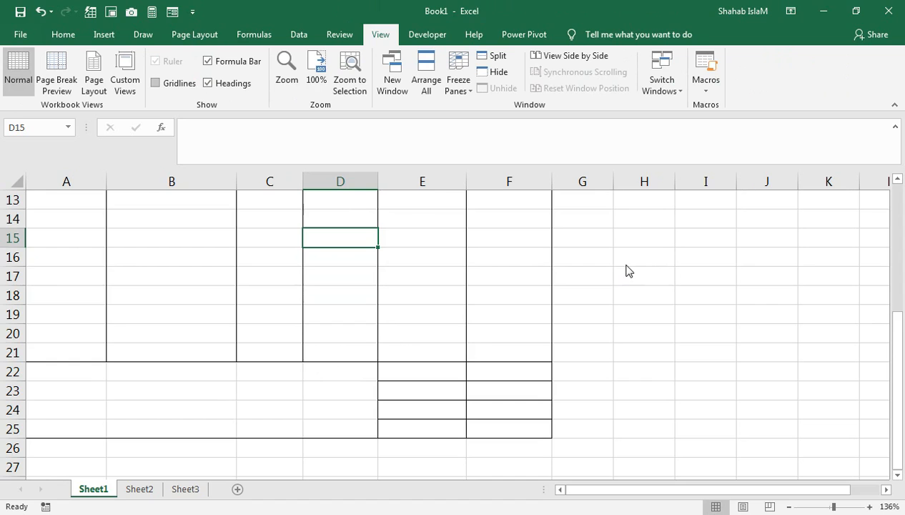
scroll(626, 266, "up", 4)
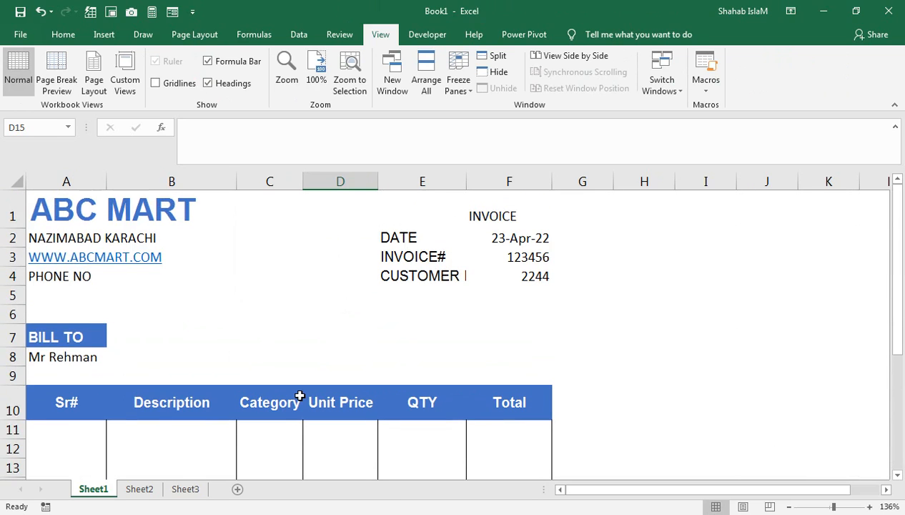
left_click(204, 397)
left_click(100, 427)
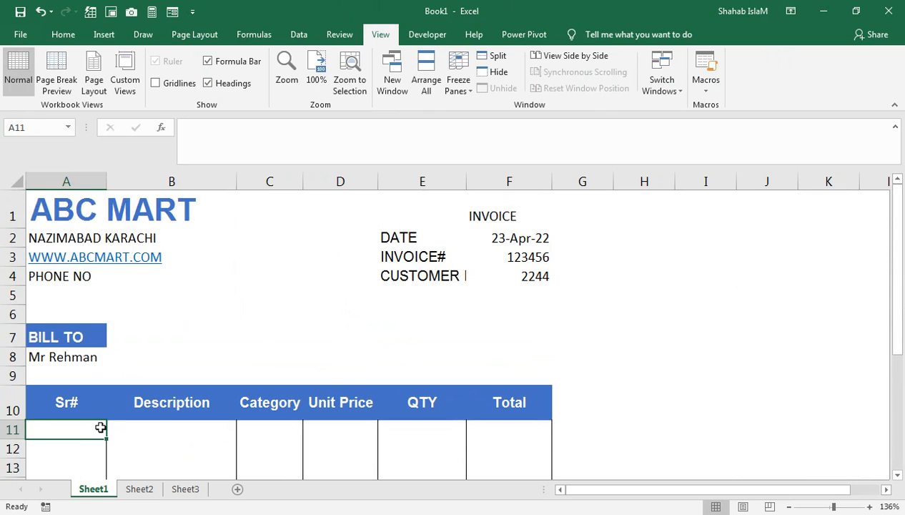
- Enter =IF(B11="","",ROW()-10) in A11 to number rows only when B11 has a description
type("=if")
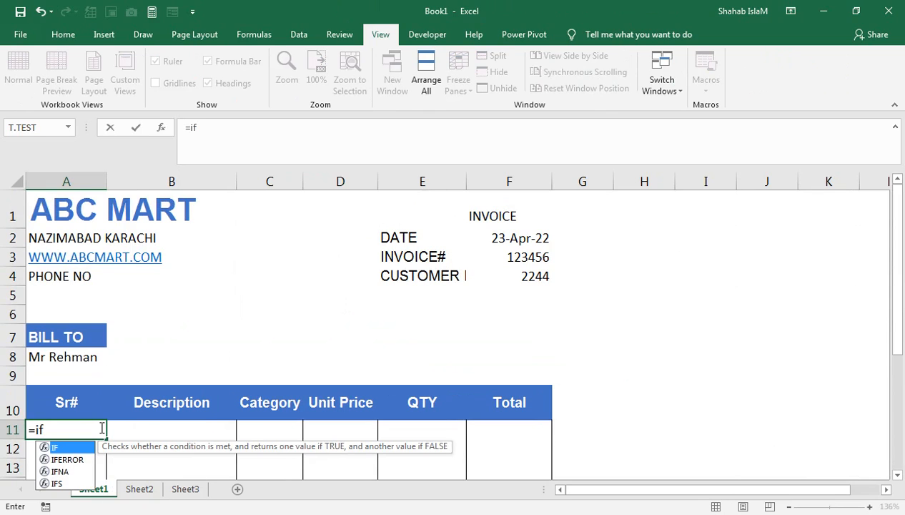
key("Tab")
key("Right")
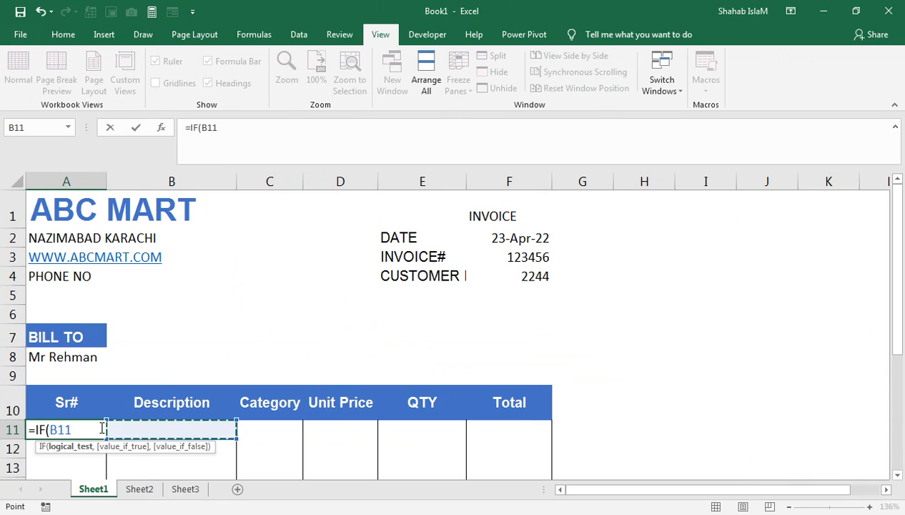
type("=\"\",")
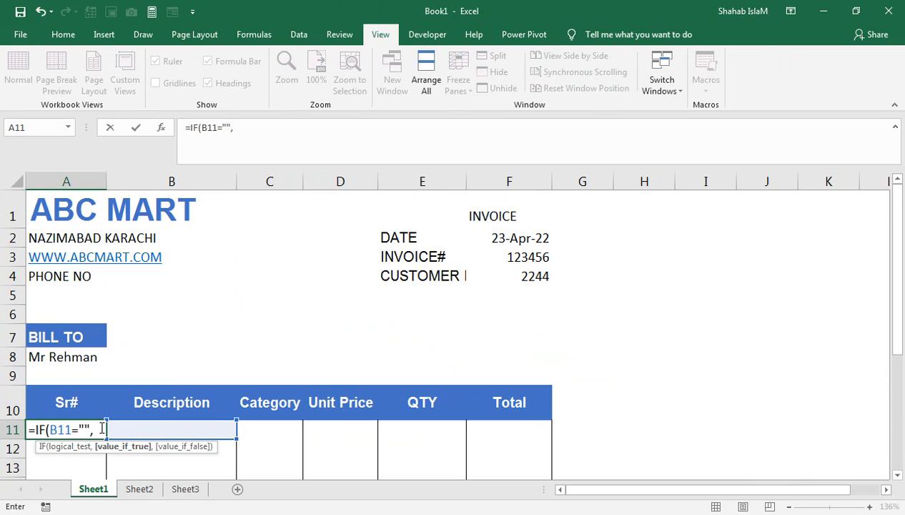
type("\"\",")
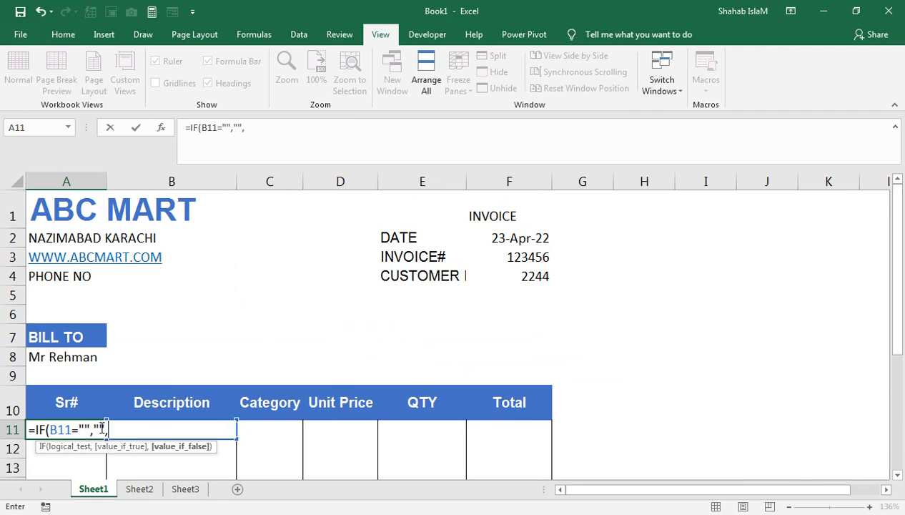
type("row")
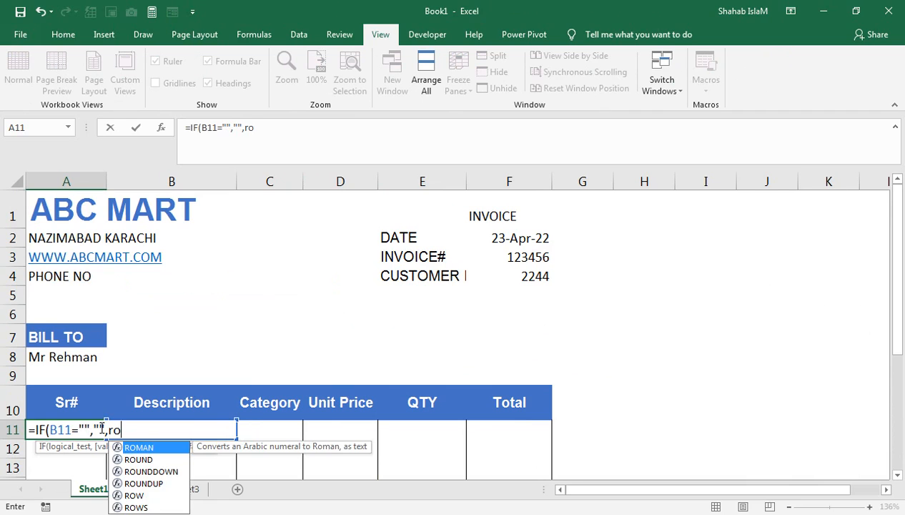
type("()")
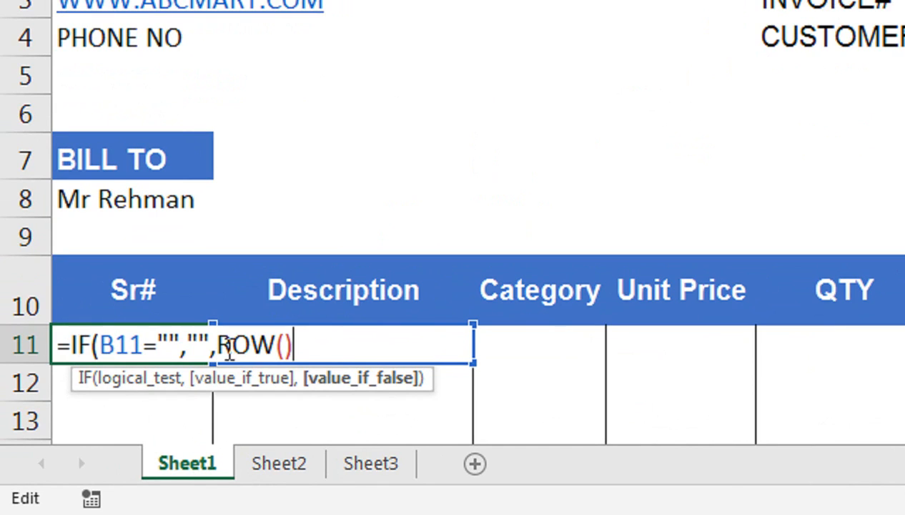
type("-10")
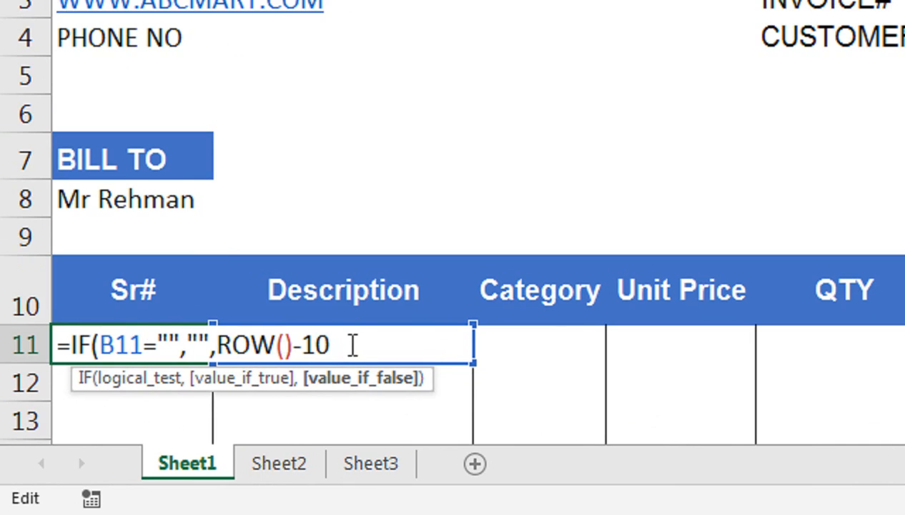
type(")")
key("Return")
- Fill the A11 formula down to A21 and test it with three entries in B11:B13
left_click(186, 343)
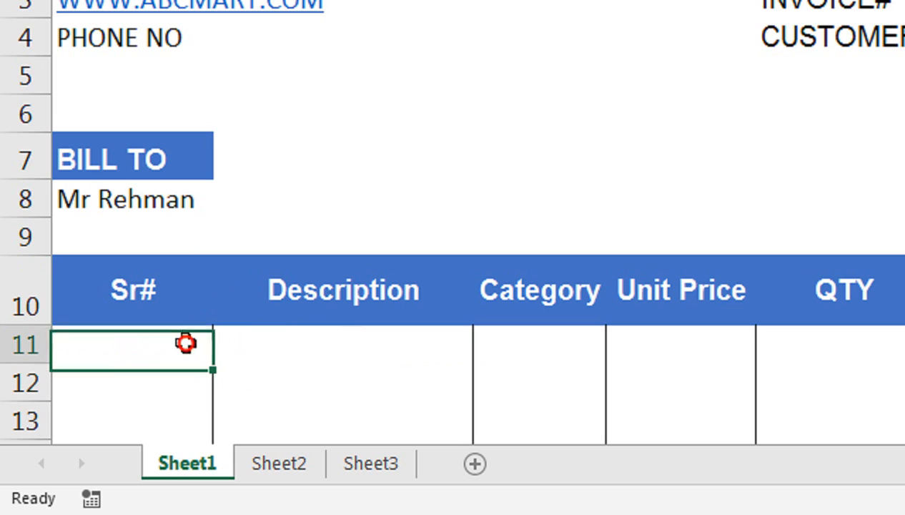
left_click_drag(212, 369, 216, 429)
scroll(306, 317, "up", 2)
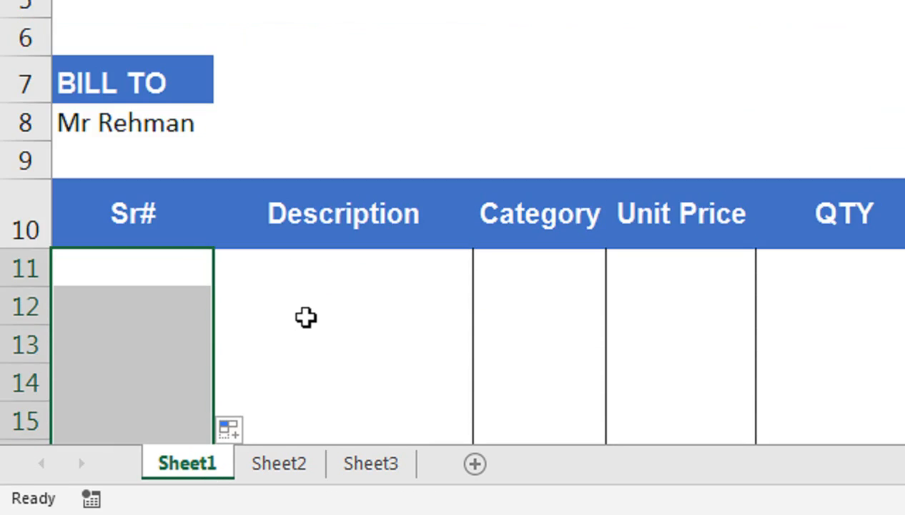
left_click(308, 271)
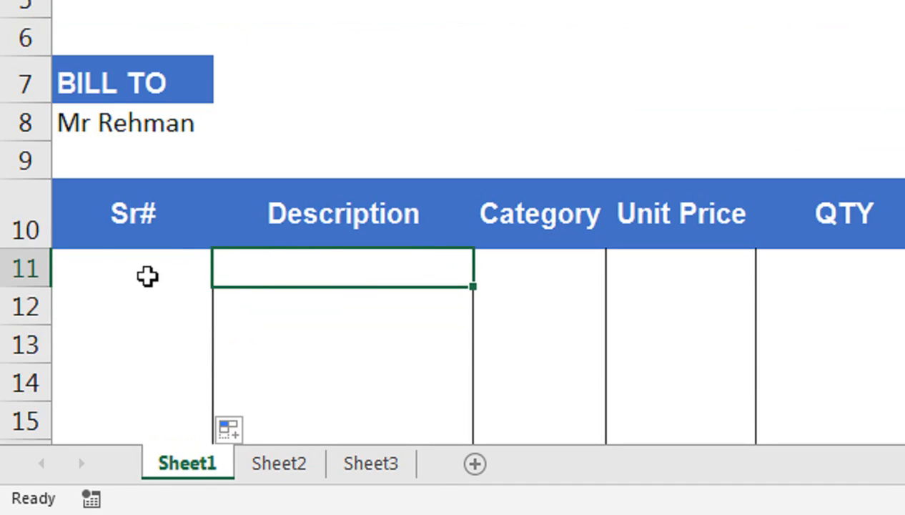
type("ftr")
key("Return")
type("try")
key("Return")
type("ry")
key("Return")
- Delete the test entries in B11:B13 and select the Description cells from B11 down
left_click(299, 285)
left_click_drag(299, 299, 307, 348)
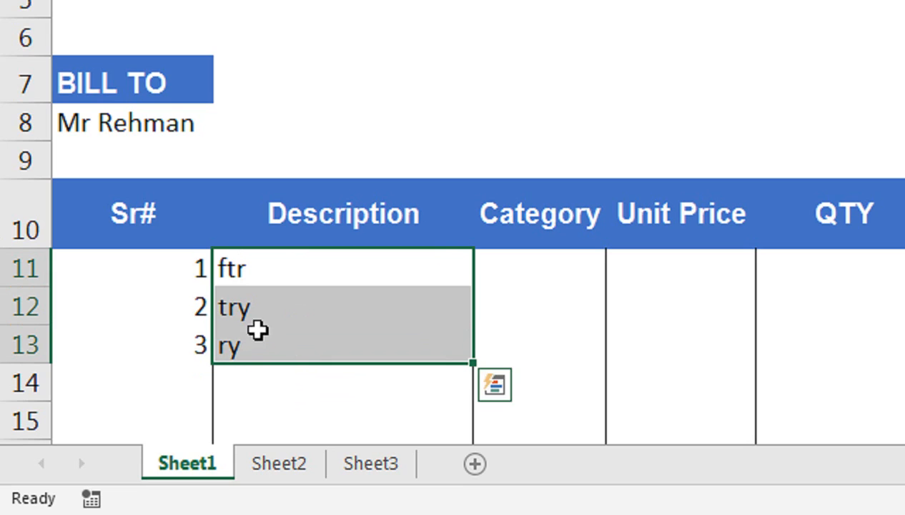
key("Delete")
left_click_drag(189, 437, 184, 385)
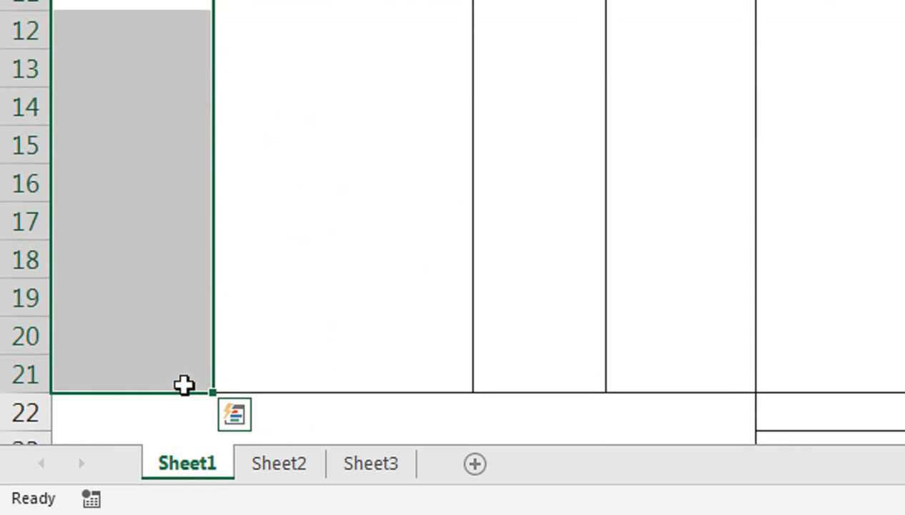
scroll(213, 236, "up", 3)
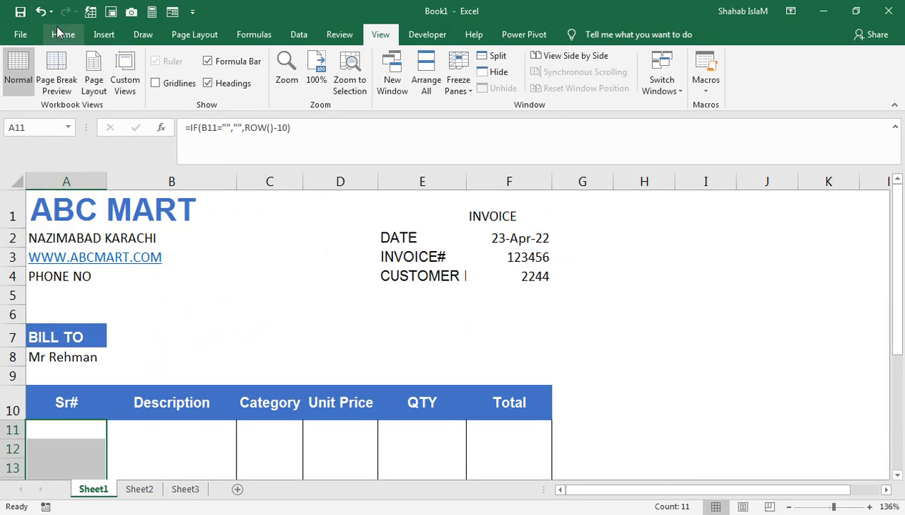
left_click(62, 34)
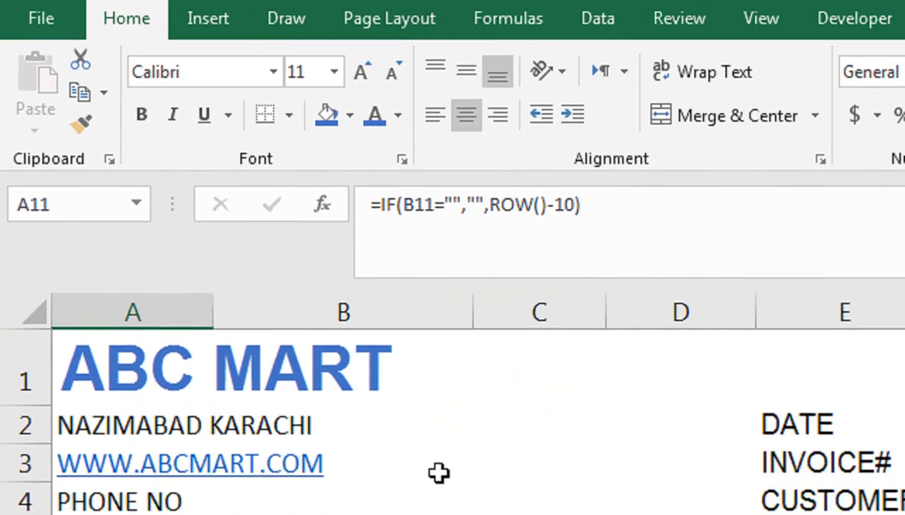
scroll(204, 384, "down", 1)
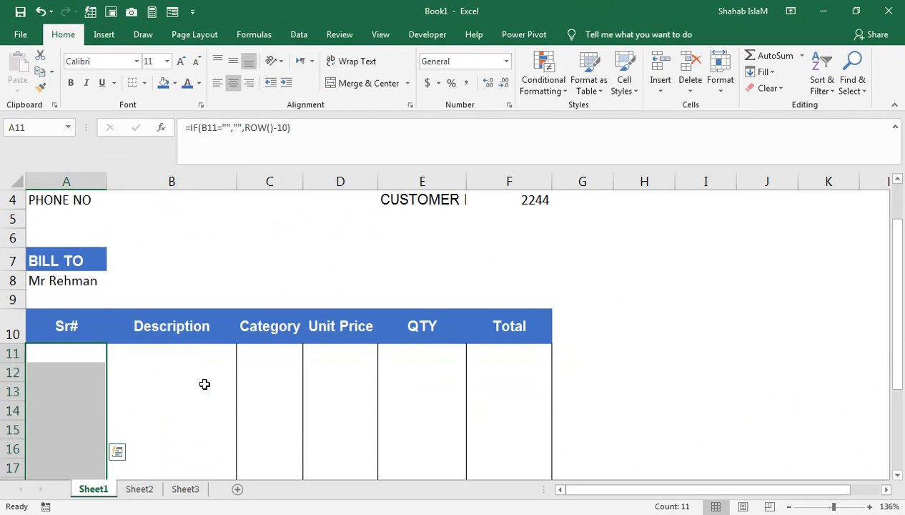
left_click(169, 353)
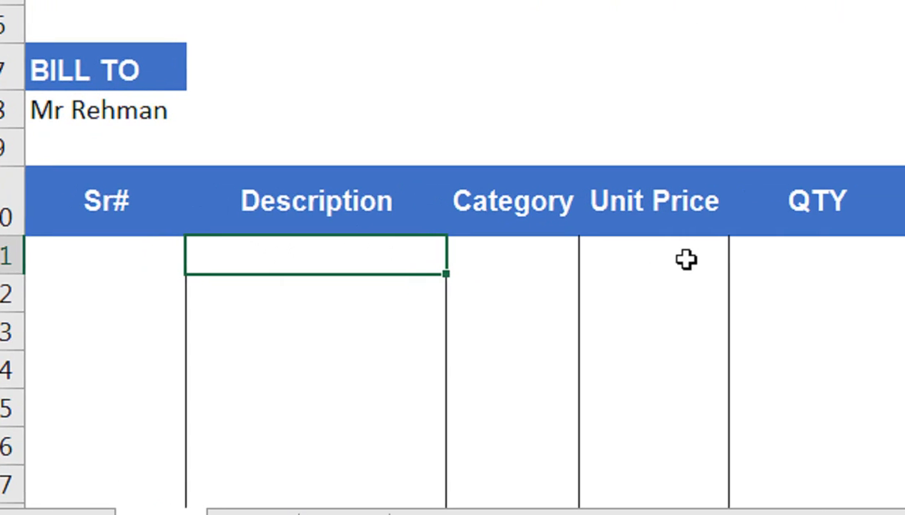
left_click_drag(362, 257, 328, 411)
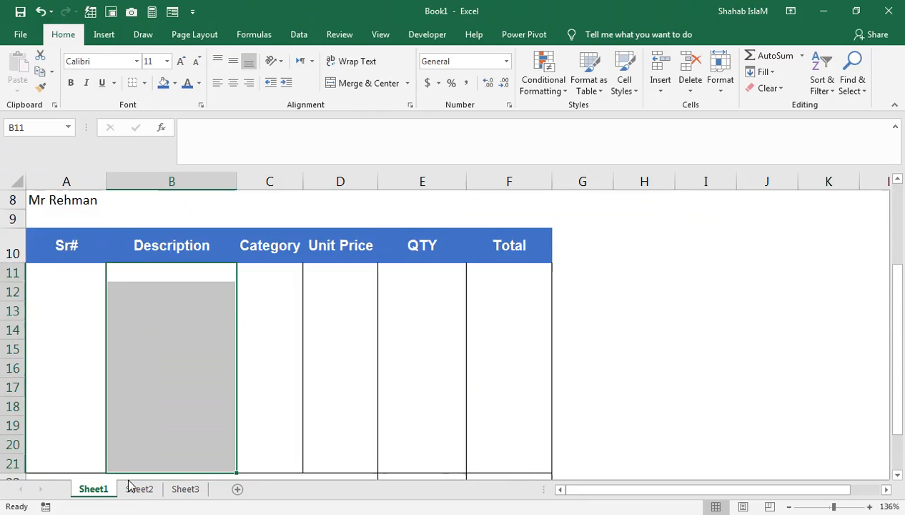
- Check the product list on Sheet2, then select Description cells B11:B21 on Sheet1
left_click(132, 488)
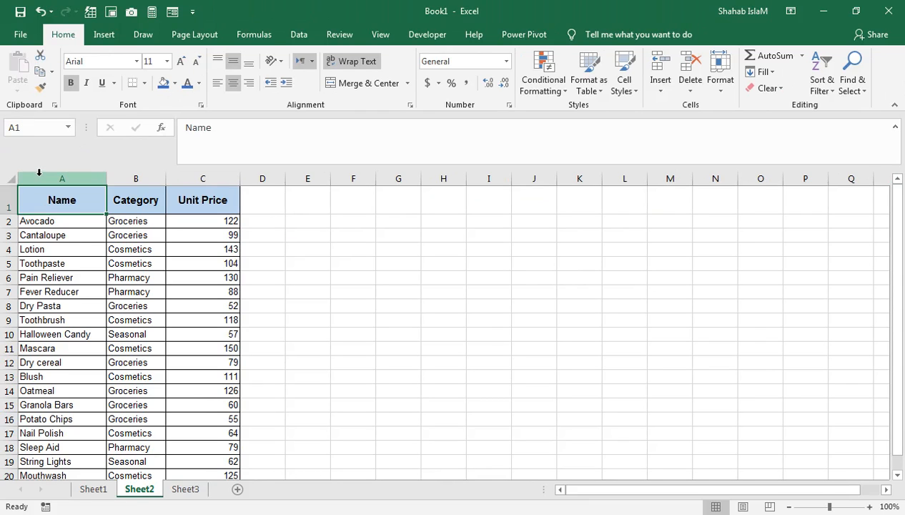
left_click(95, 488)
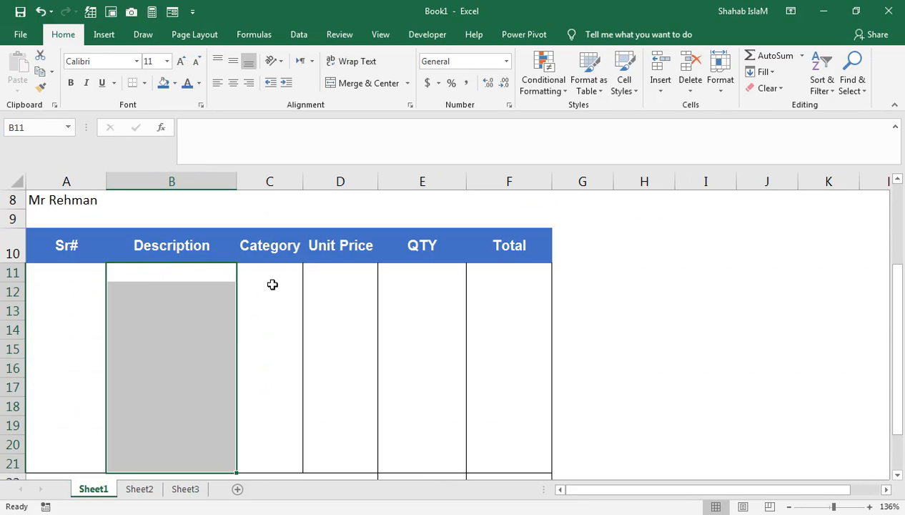
left_click_drag(226, 278, 192, 391)
scroll(192, 391, "up", 3)
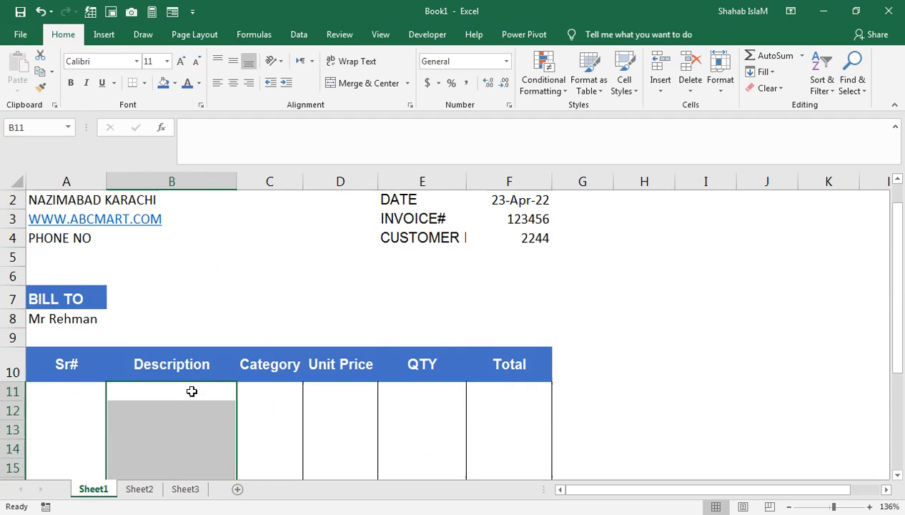
scroll(184, 400, "down", 1)
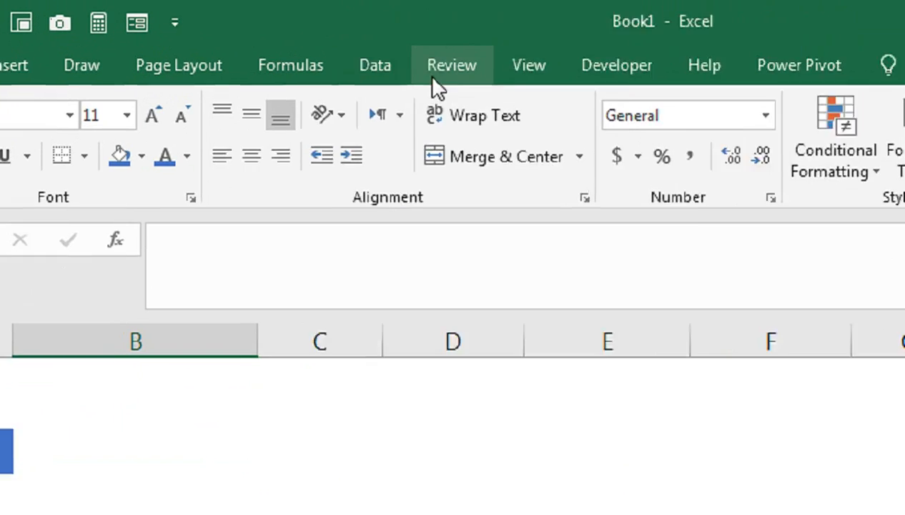
- Set Data Validation to allow a List sourced from Sheet2!A2:A21
left_click(307, 36)
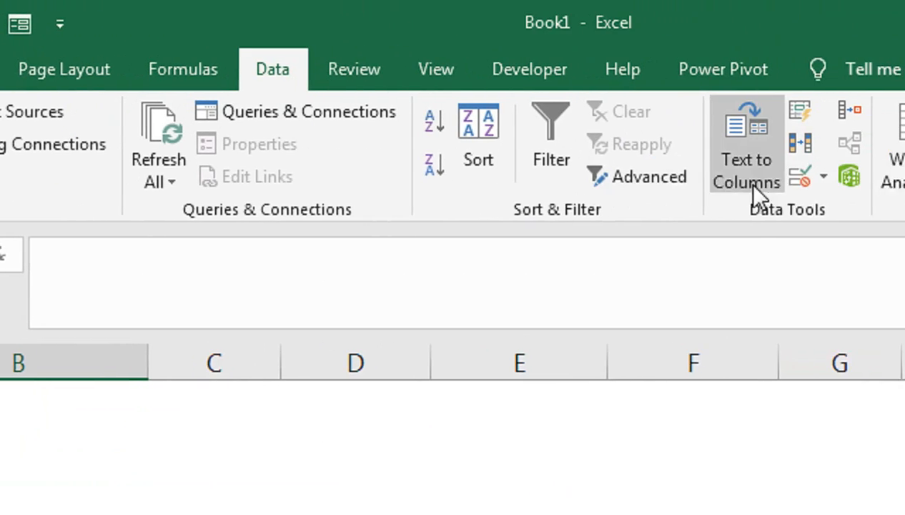
left_click(694, 180)
left_click(683, 216)
left_click(301, 250)
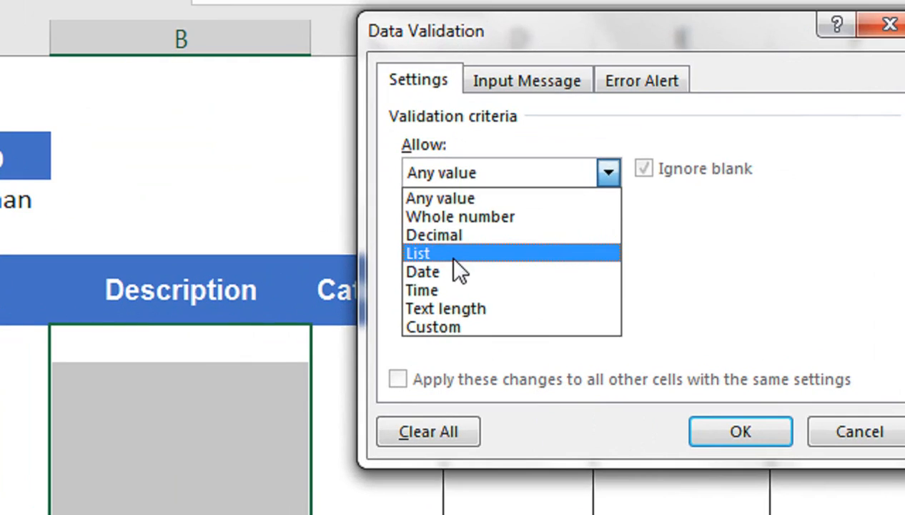
left_click(454, 257)
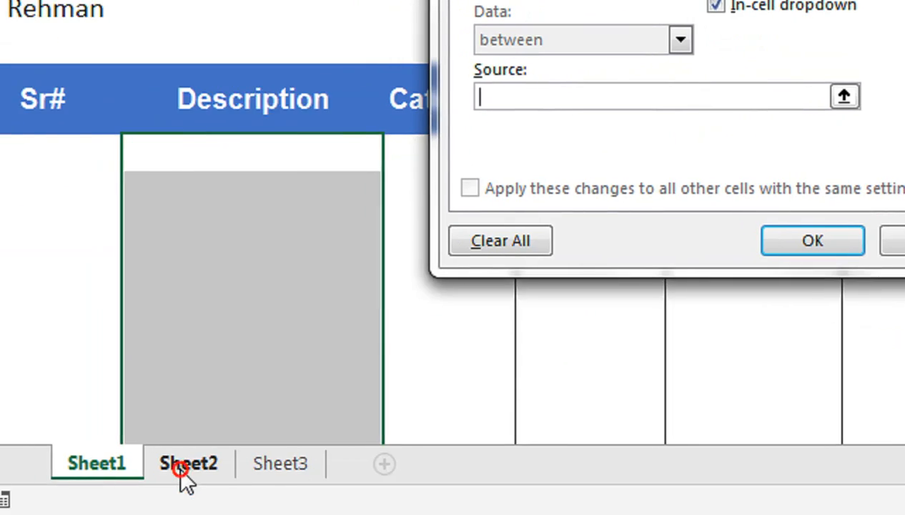
left_click(139, 501)
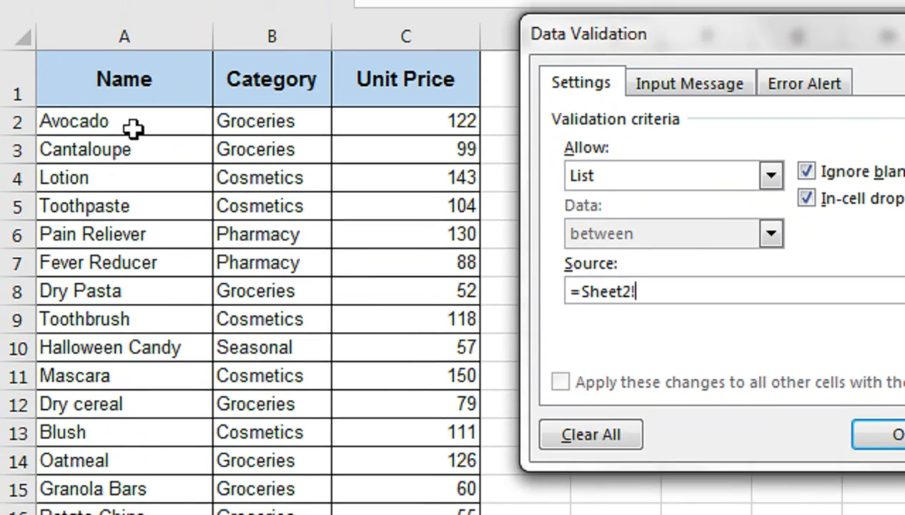
left_click_drag(132, 127, 126, 380)
- Confirm the validation and choose String Lights from the dropdown in B11
left_click(866, 244)
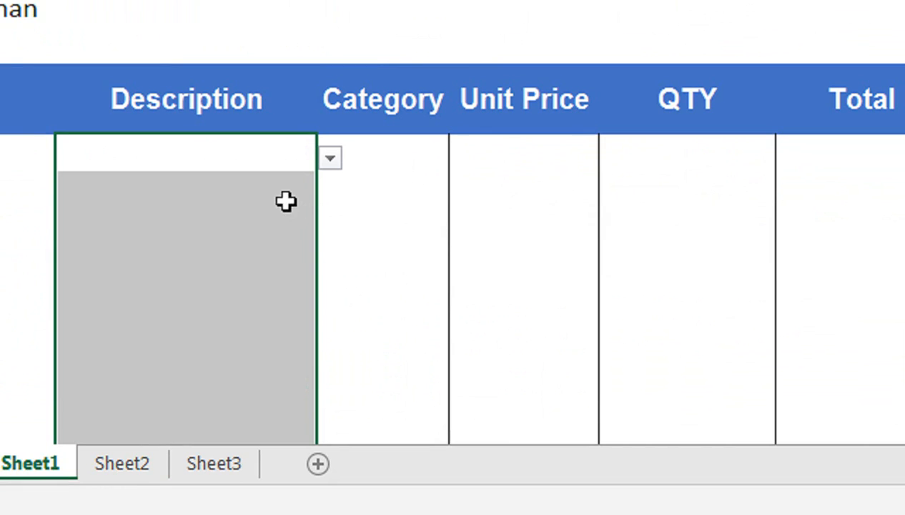
left_click(267, 181)
left_click(305, 167)
left_click(331, 158)
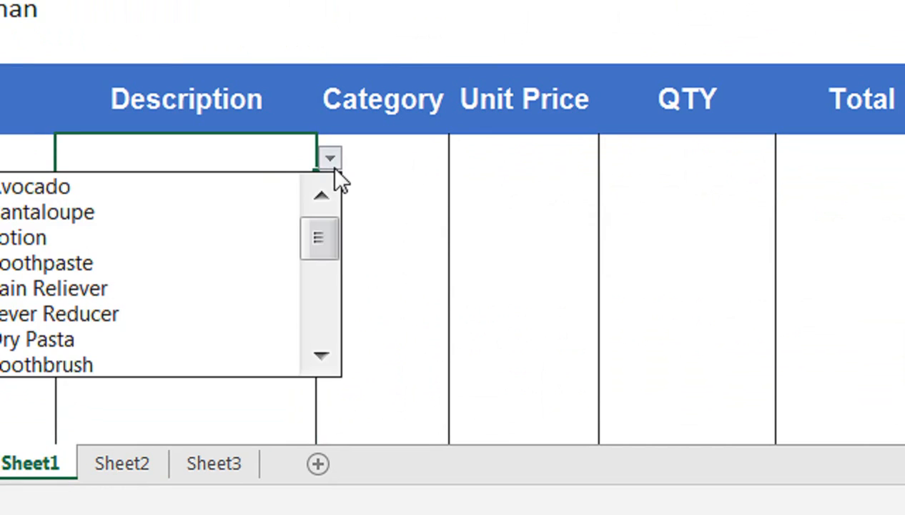
left_click_drag(311, 243, 317, 323)
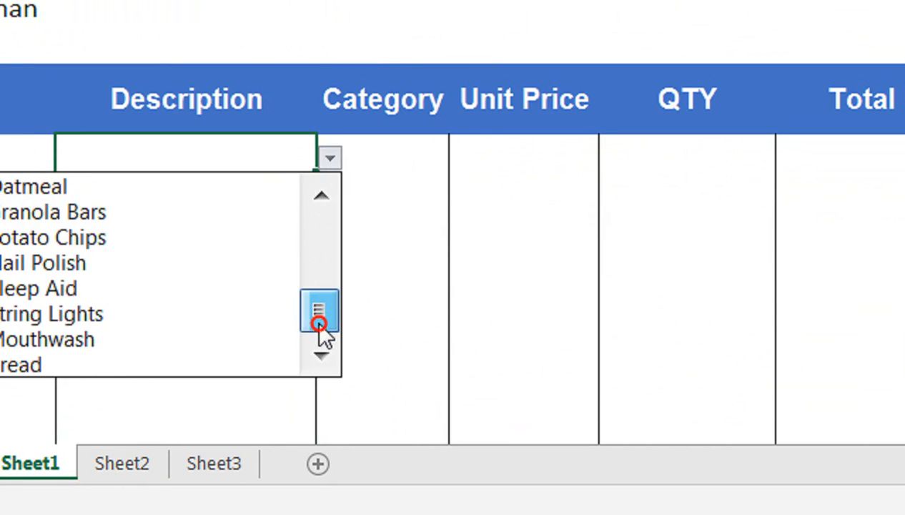
left_click(68, 323)
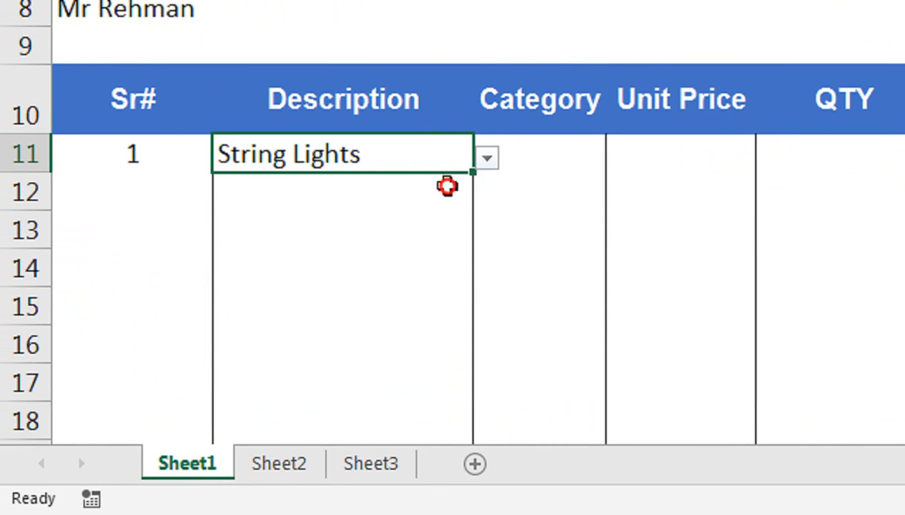
- Pick Lotion, Cantaloupe and Dry Pasta from the dropdowns in B12:B14
left_click(443, 188)
left_click(488, 196)
left_click(383, 277)
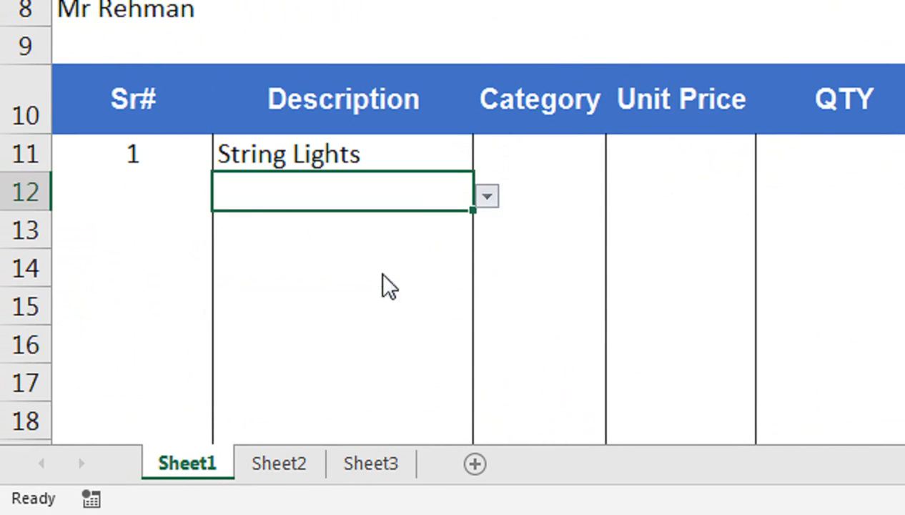
left_click(455, 242)
left_click(487, 236)
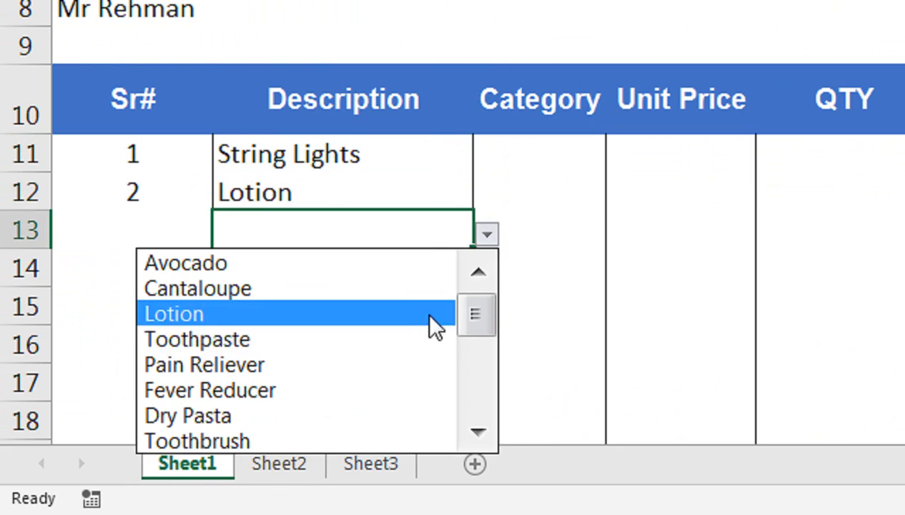
left_click(442, 286)
left_click(443, 272)
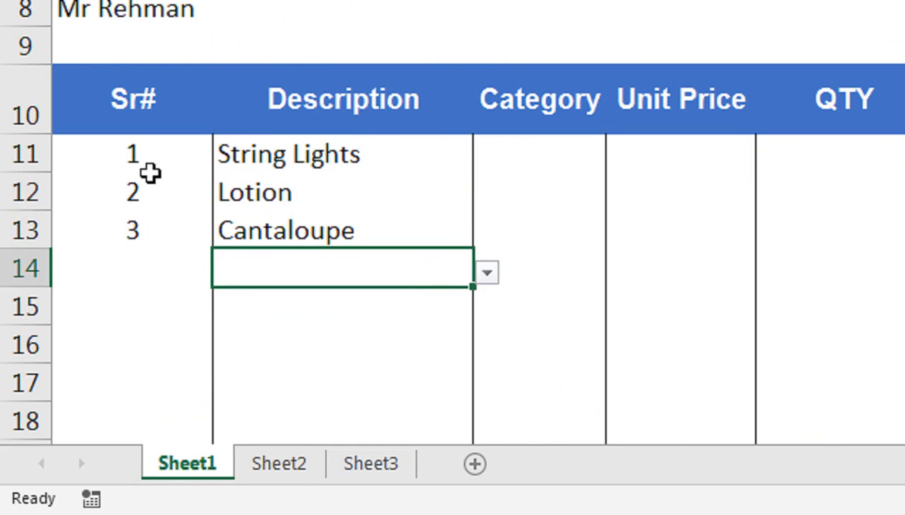
left_click(484, 273)
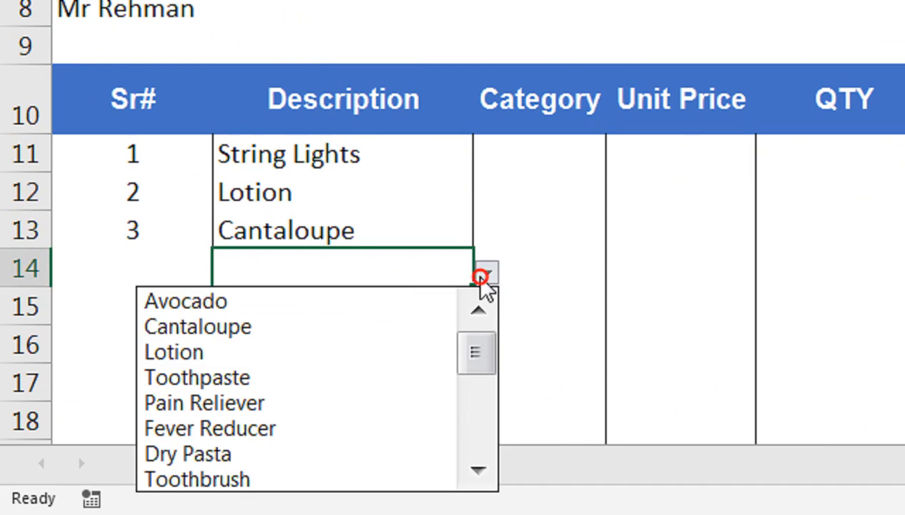
left_click_drag(485, 378, 484, 396)
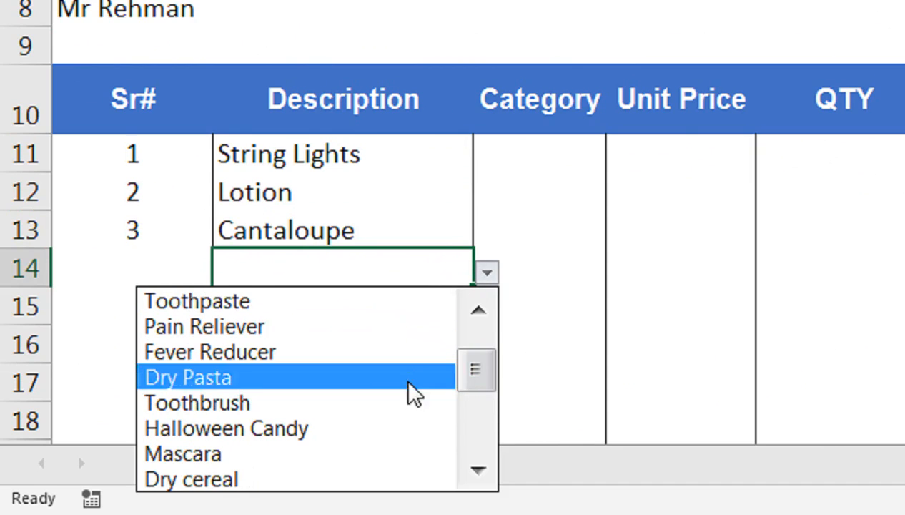
left_click(406, 377)
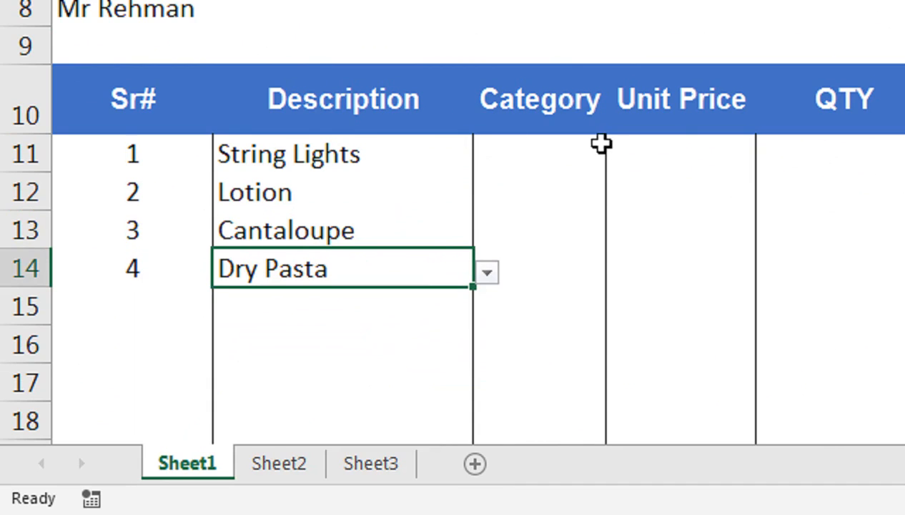
left_click(597, 152)
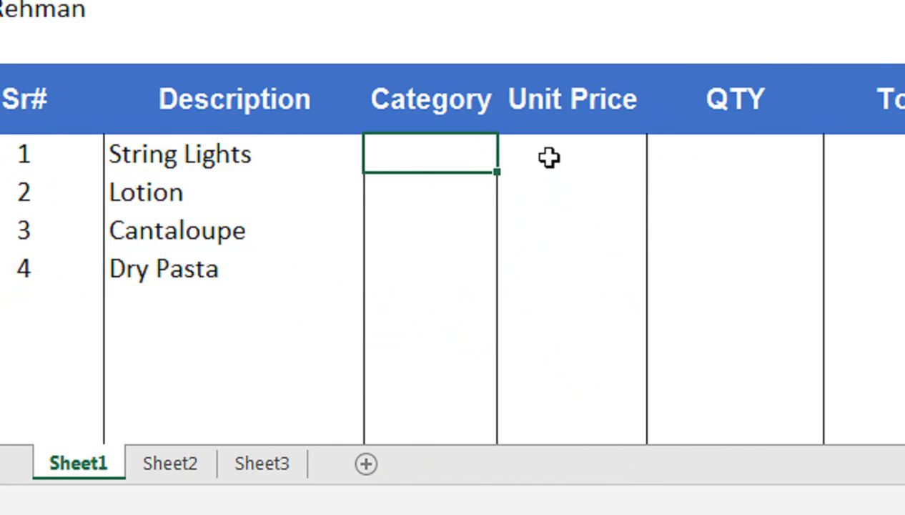
- In C11, start an IFERROR-wrapped VLOOKUP using B11 as the lookup value
type("=vl")
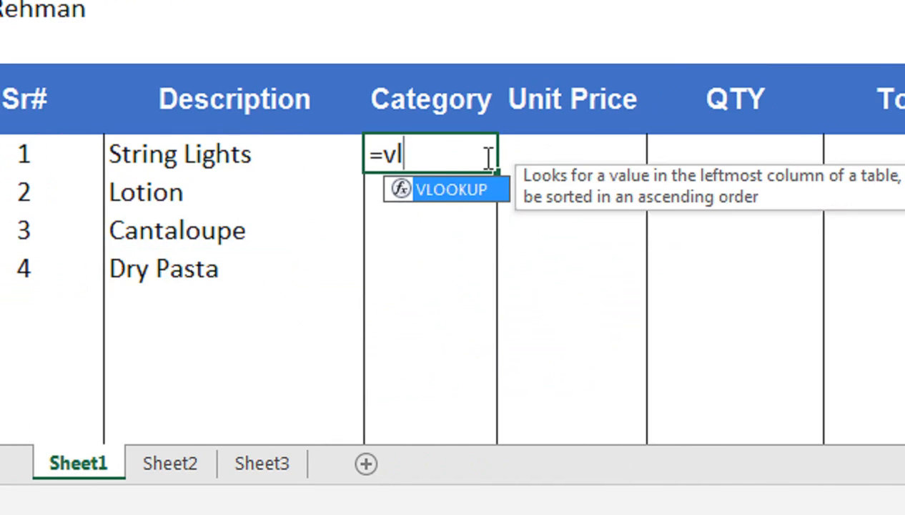
key("Tab")
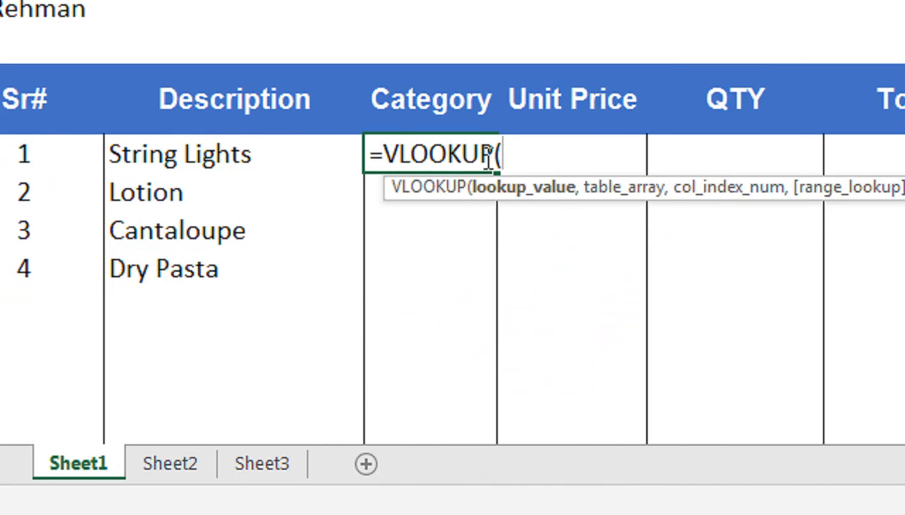
left_click(388, 152)
type("uif")
key("BackSpace")
key("BackSpace")
key("BackSpace")
type("if")
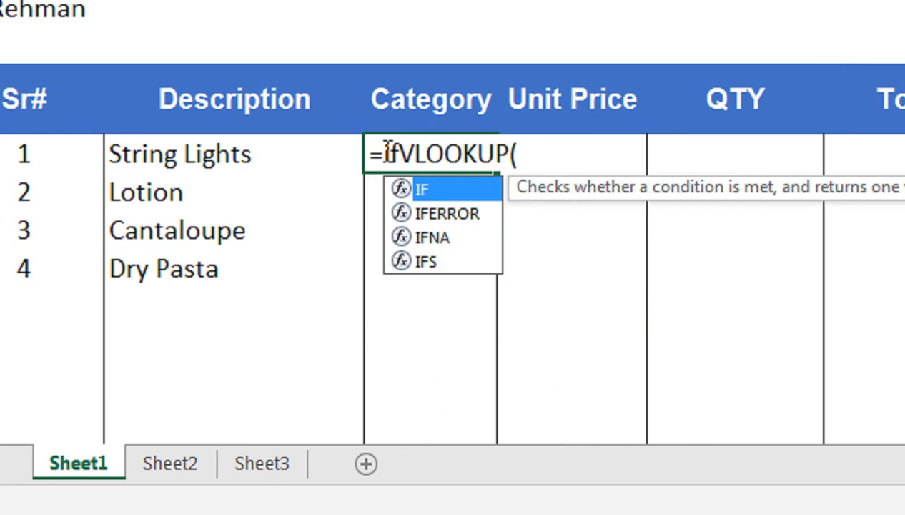
key("Down")
key("Tab")
left_click(634, 136)
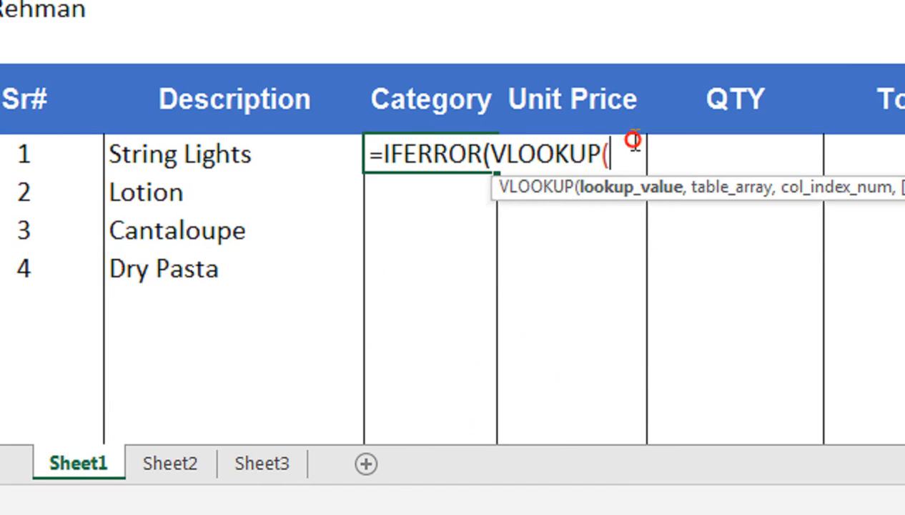
left_click(308, 153)
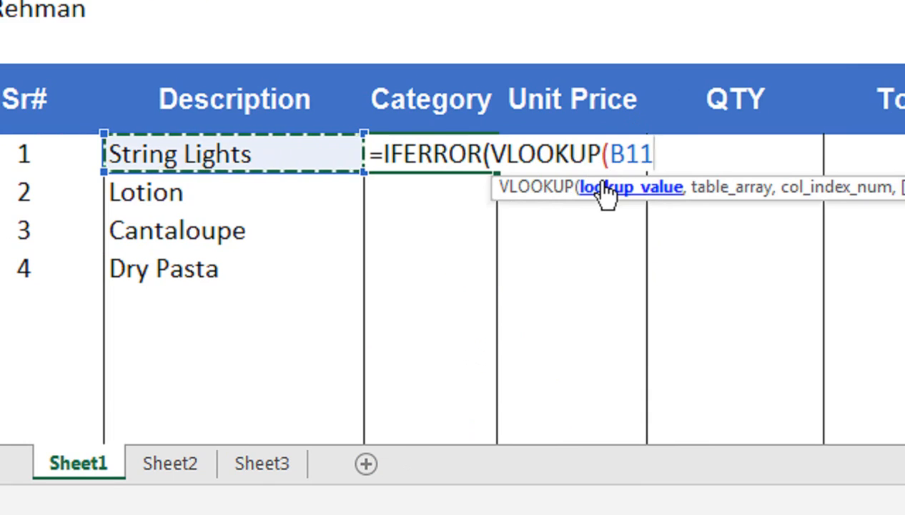
type(",Sheet2!A4")
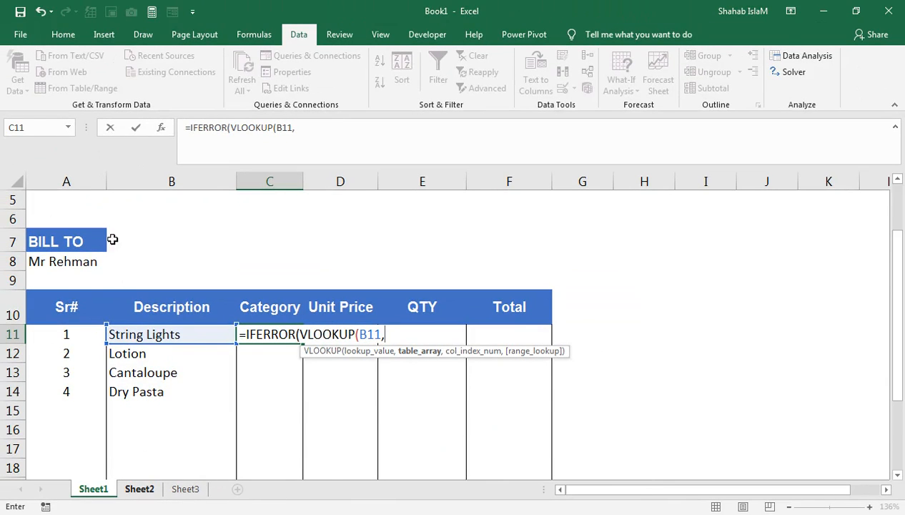
- Complete the lookup with Sheet2!$A$1:$C$21, column 2, FALSE and "" fallback, then commit
key("ctrl+Page_Down")
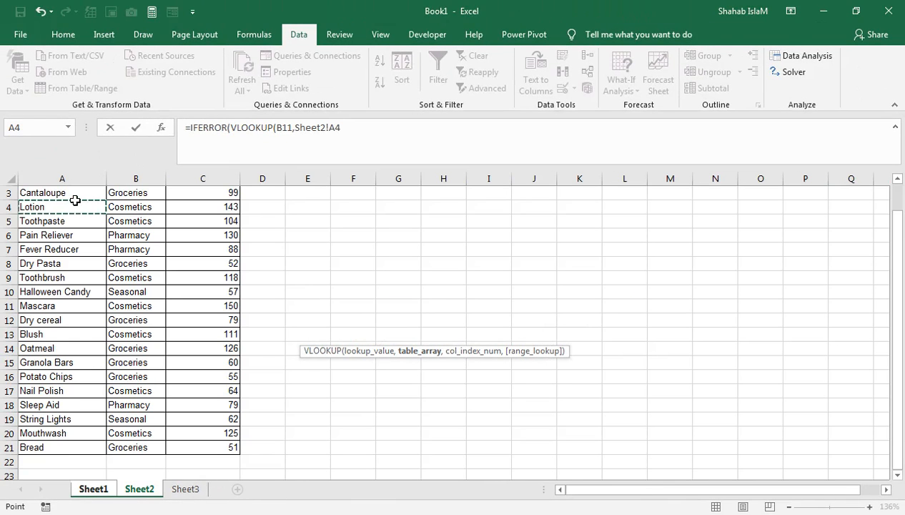
key("ctrl+Up")
key("ctrl+shift+Right")
key("ctrl+shift+Down")
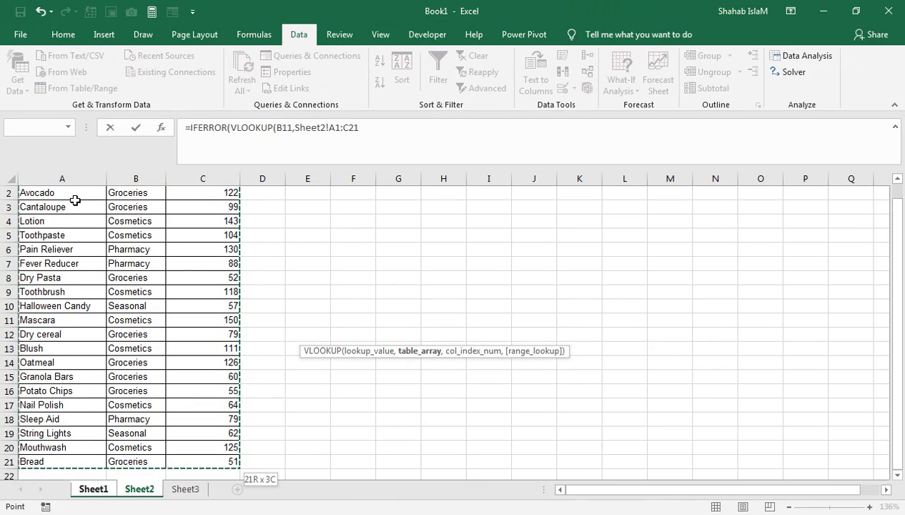
type(",")
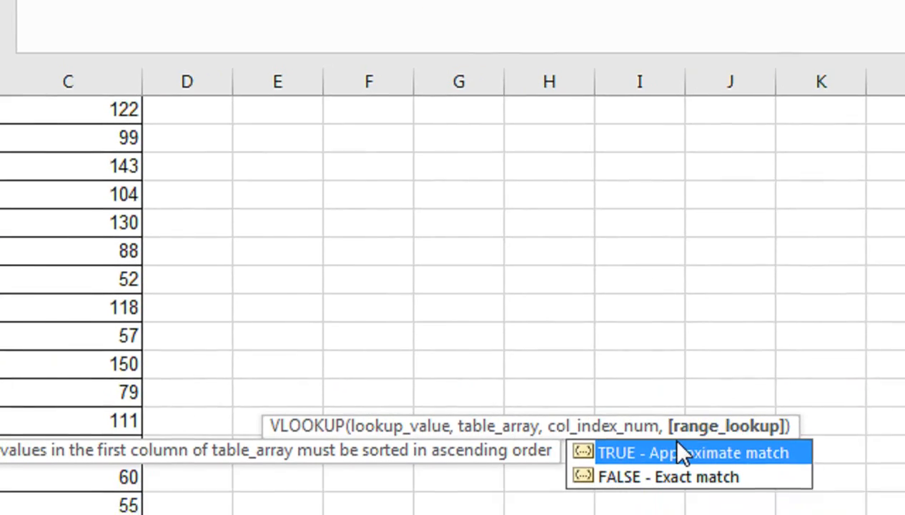
key("Down")
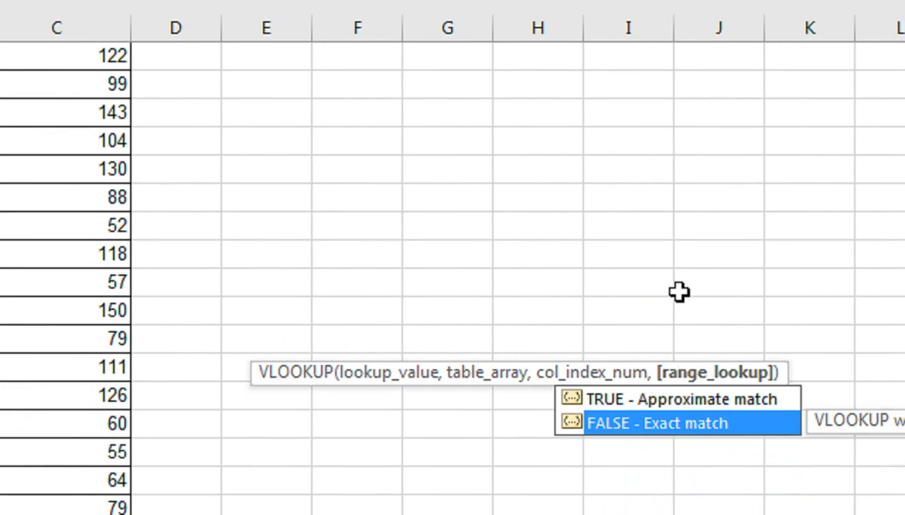
key("Tab")
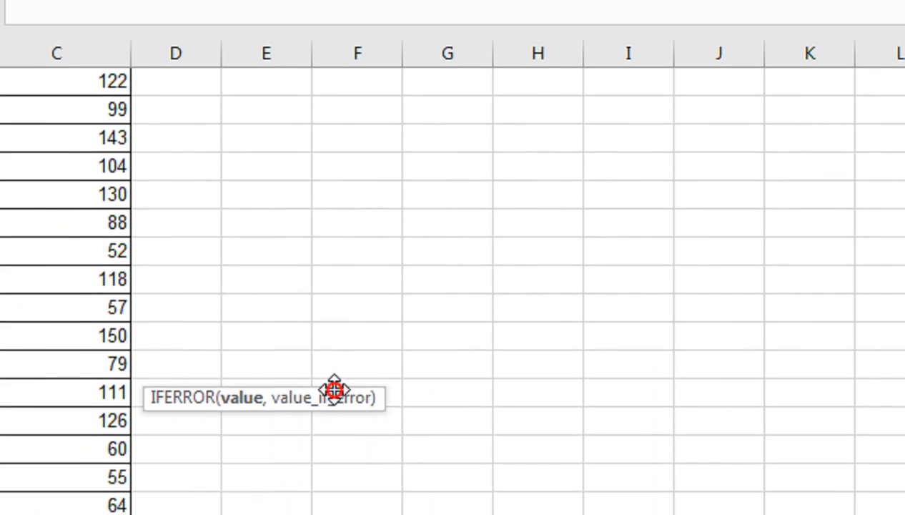
left_click_drag(334, 514, 343, 152)
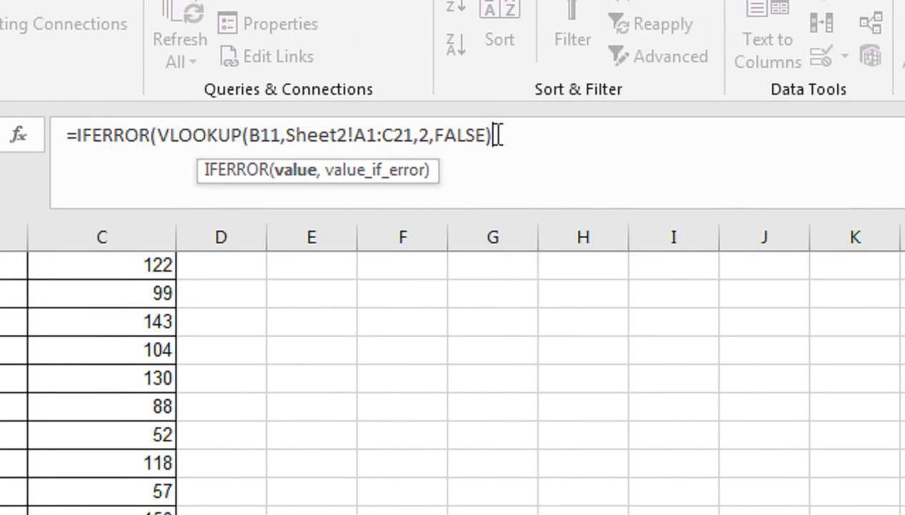
type(",\"\"")
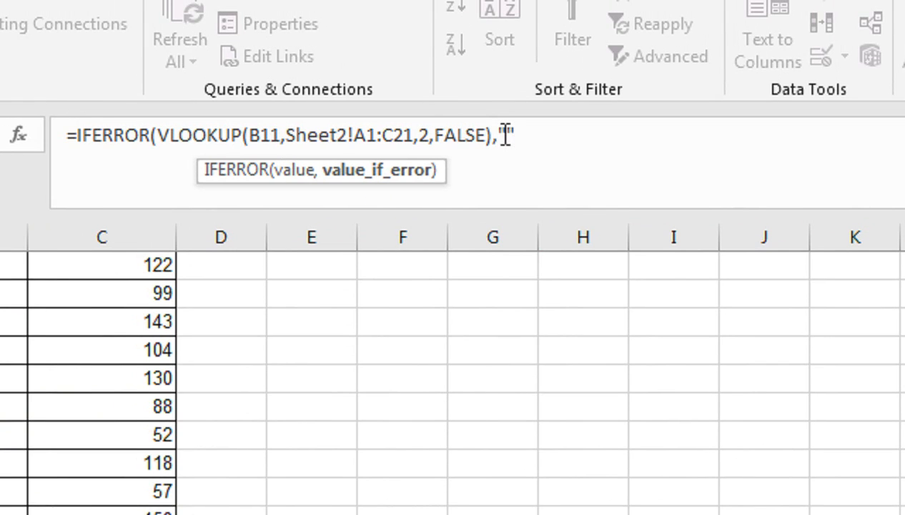
type(")")
left_click_drag(414, 136, 356, 144)
key("F4")
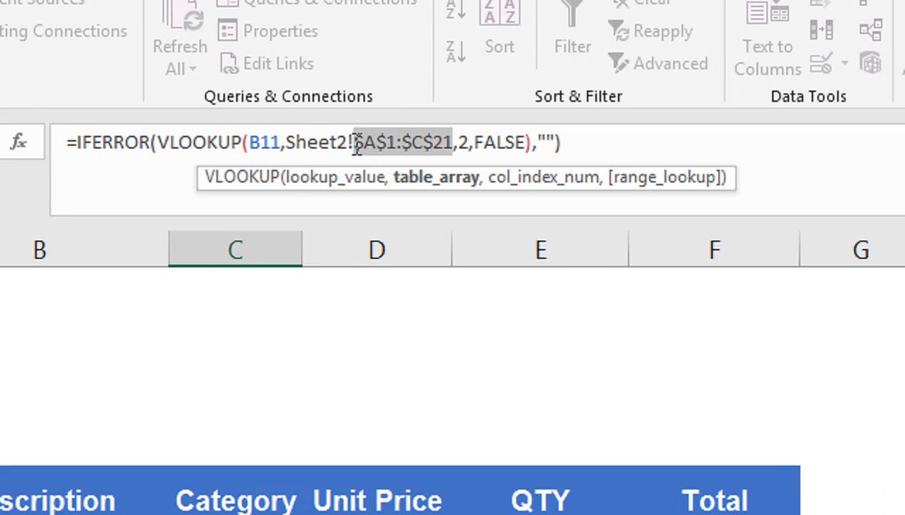
key("Return")
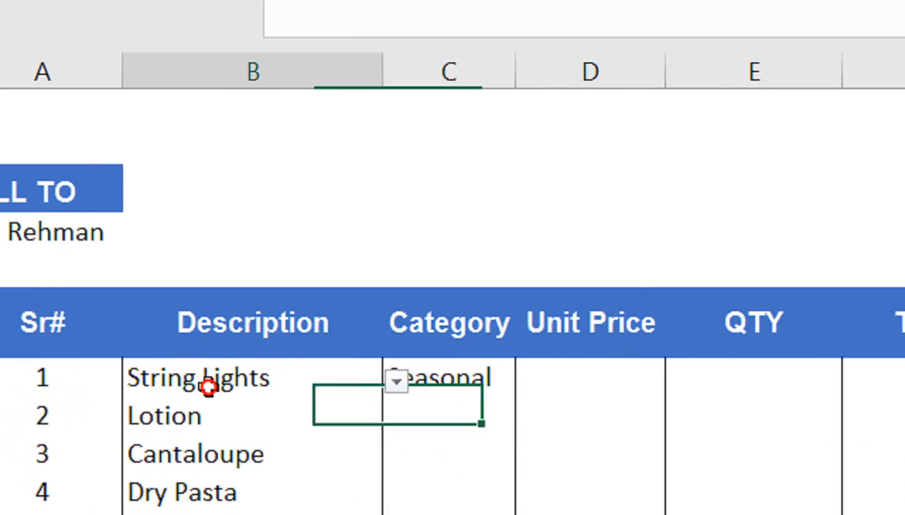
- Copy the C11 Category lookup formula down the item rows
left_click(286, 390)
left_click(445, 379)
left_click(269, 418)
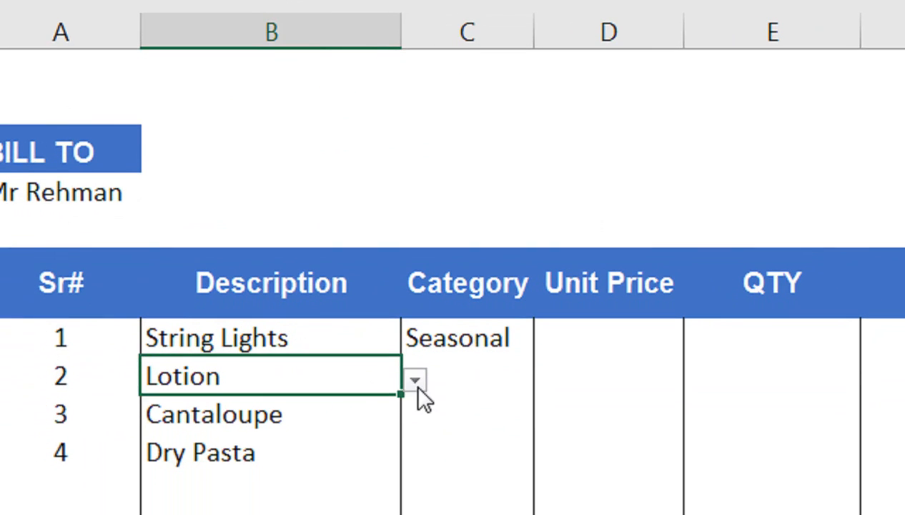
left_click(418, 386)
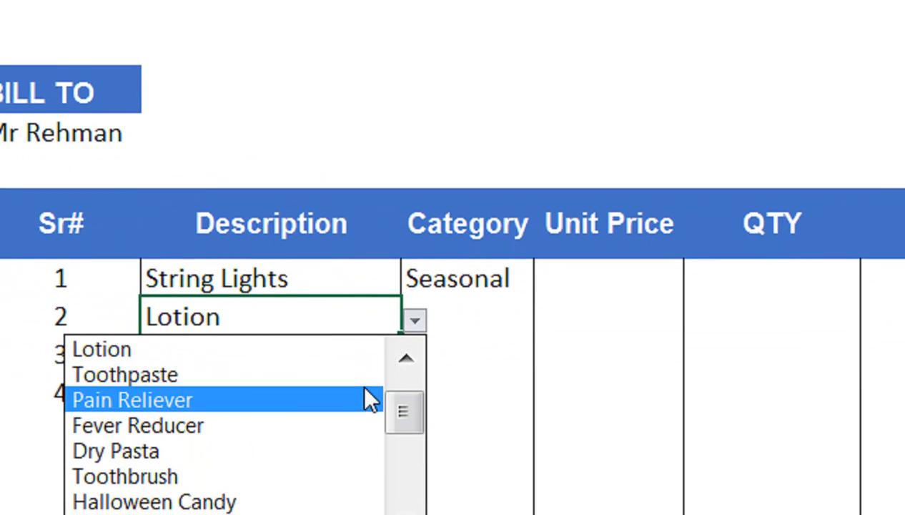
left_click(472, 290)
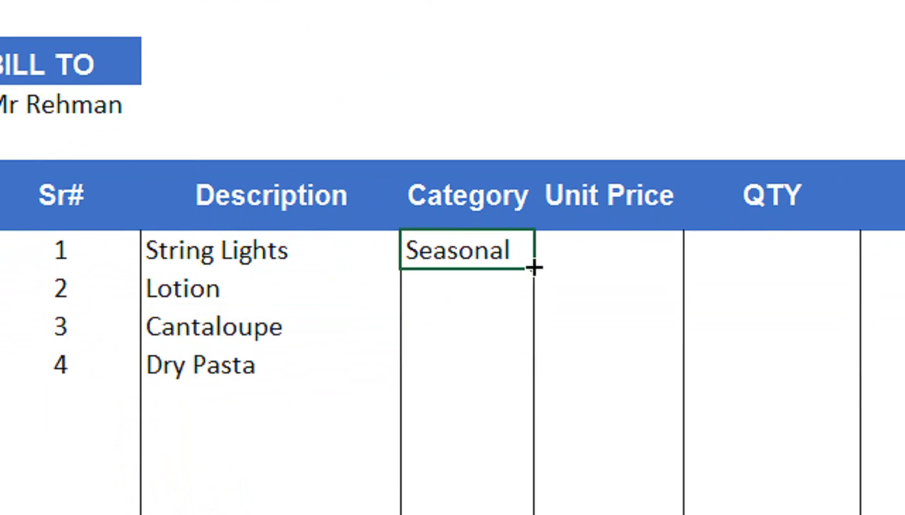
left_click_drag(535, 267, 517, 489)
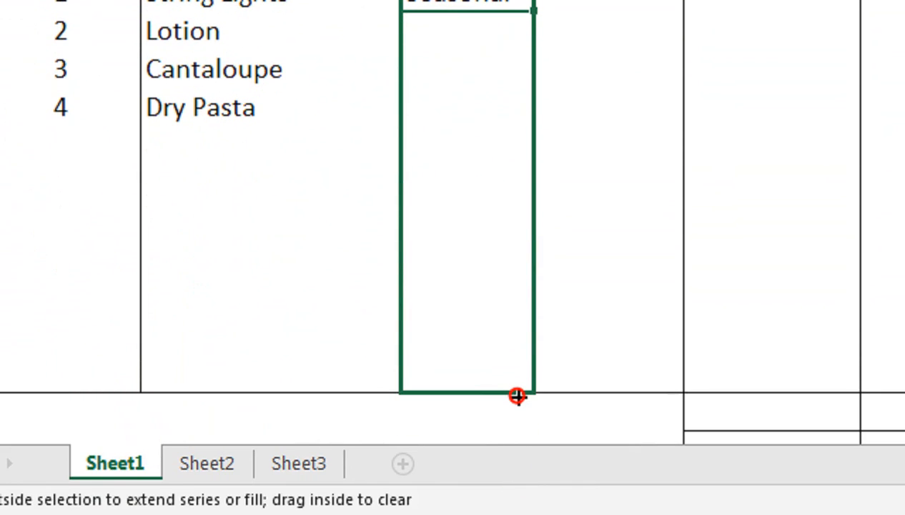
left_click_drag(518, 396, 518, 396)
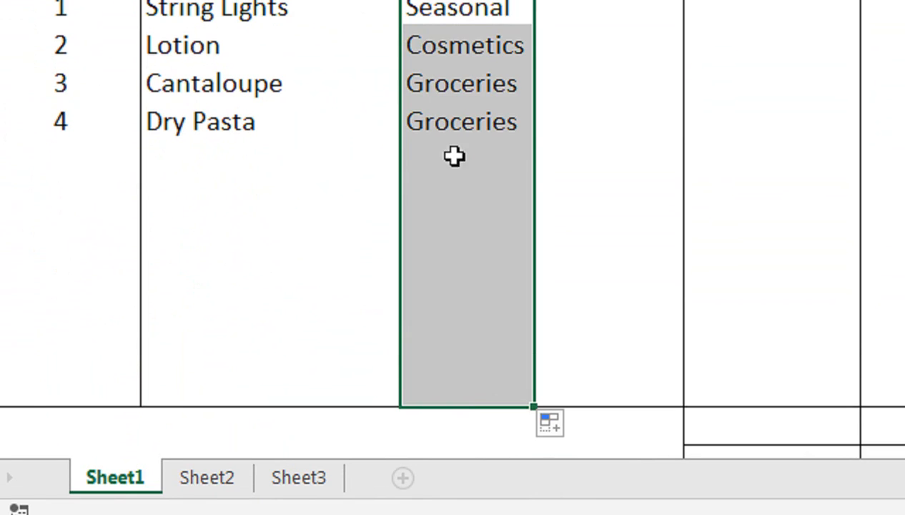
- Choose Fever Reducer from the dropdown as the fifth item in B15
left_click(454, 143)
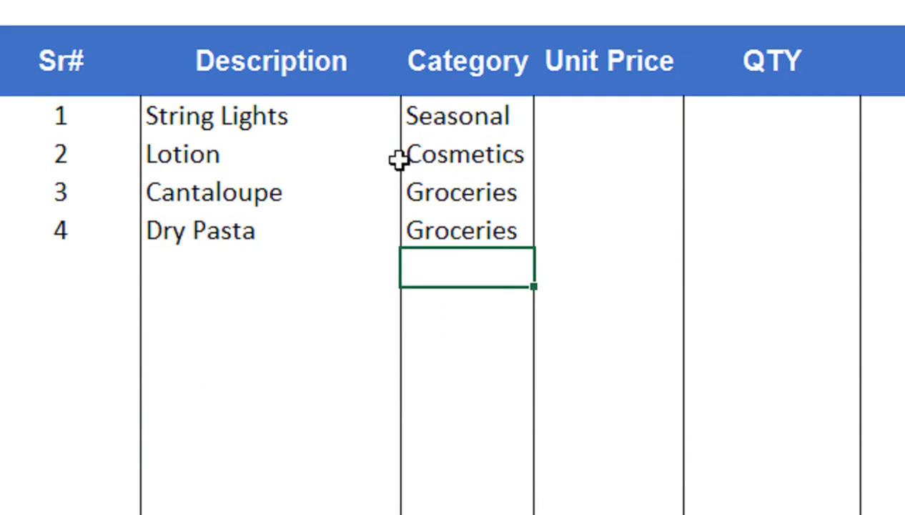
left_click(227, 184)
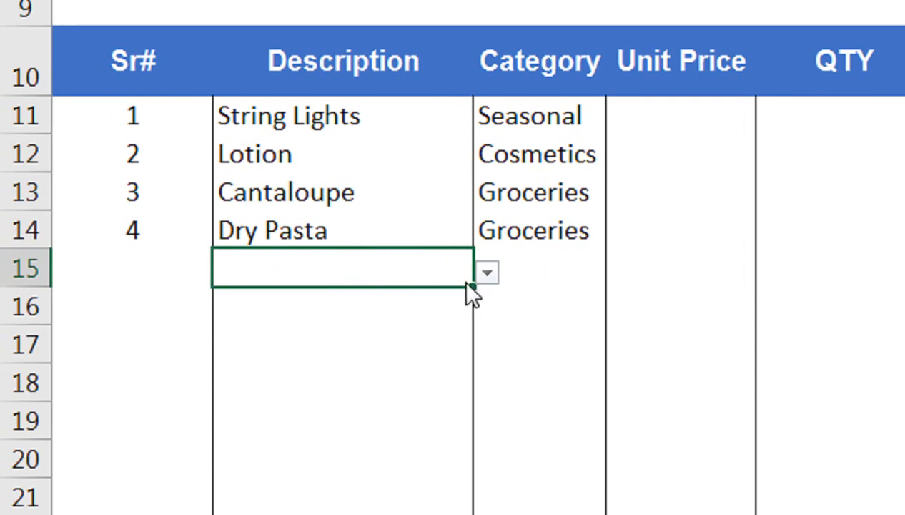
left_click(497, 283)
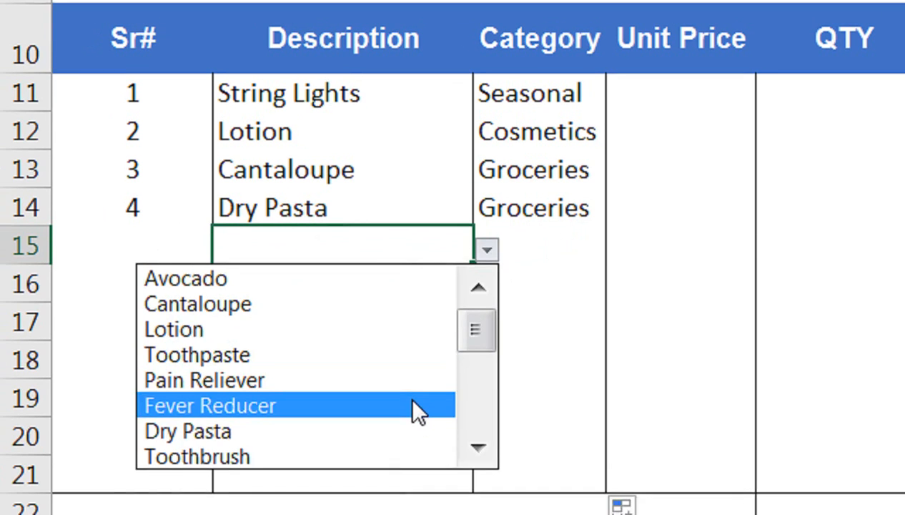
left_click(413, 429)
left_click(539, 311)
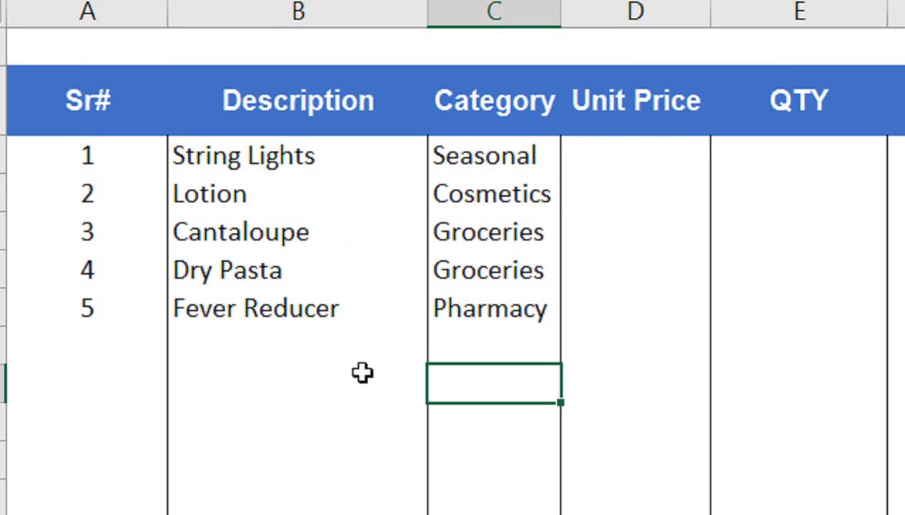
- Choose Potato Chips as the sixth item in B16, then reopen C11's formula for editing
left_click(414, 353)
left_click(438, 350)
left_click_drag(434, 398, 434, 445)
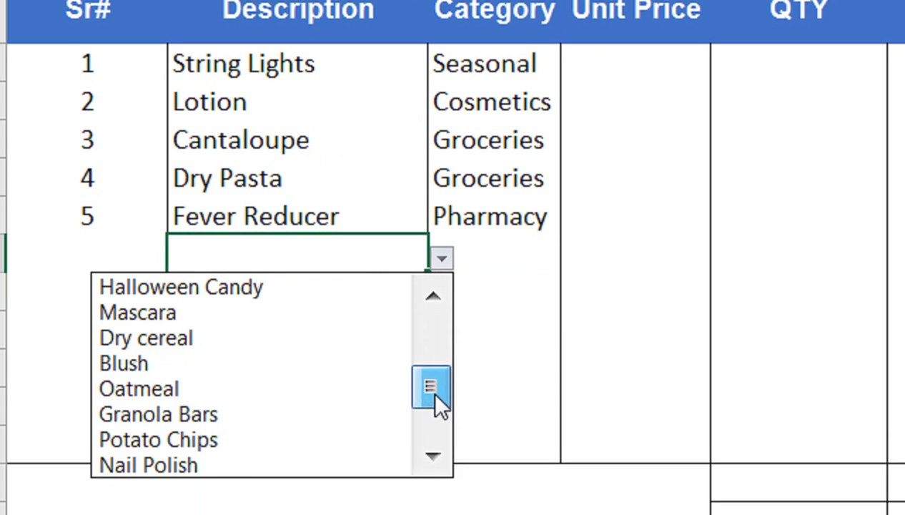
left_click(355, 506)
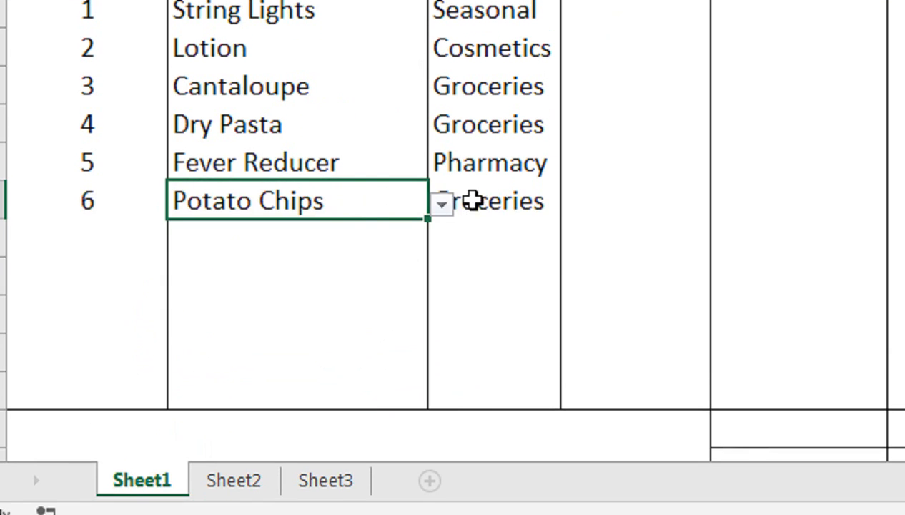
left_click(473, 200)
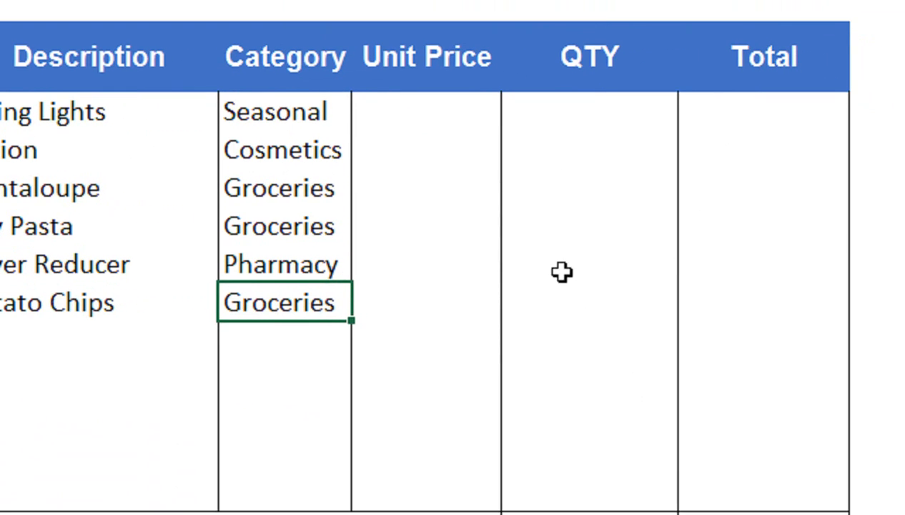
left_click(333, 126)
left_click(304, 118)
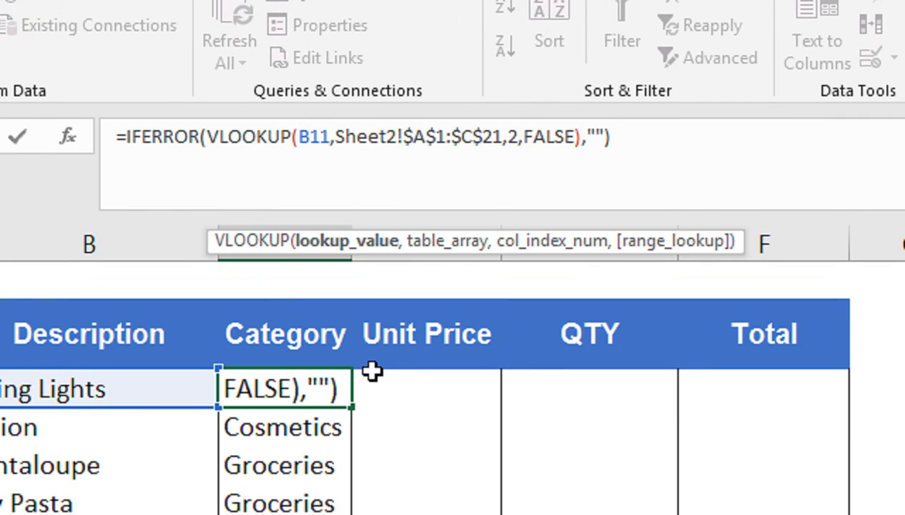
- Paste C11's IFERROR(VLOOKUP) formula into D11 and change its column index to 3
left_click_drag(627, 136, 115, 143)
key("ctrl+c")
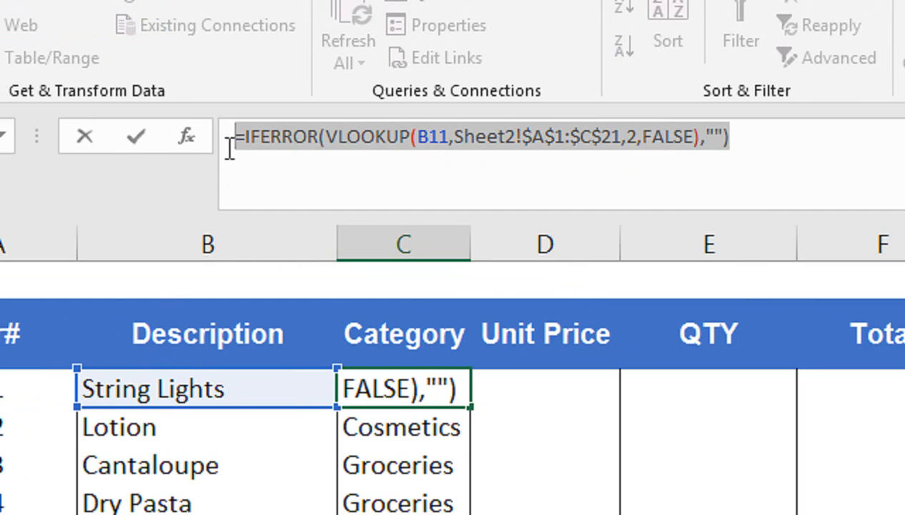
left_click(526, 390)
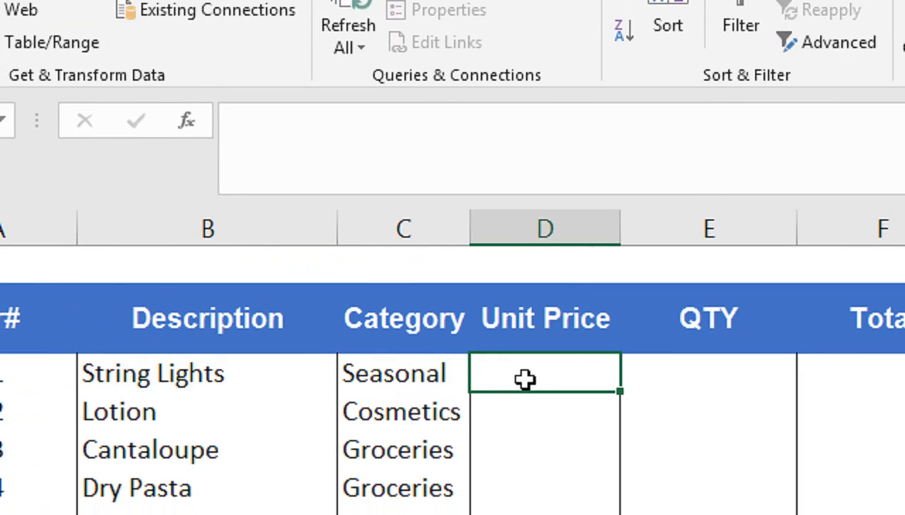
key("ctrl+v")
double_click(526, 380)
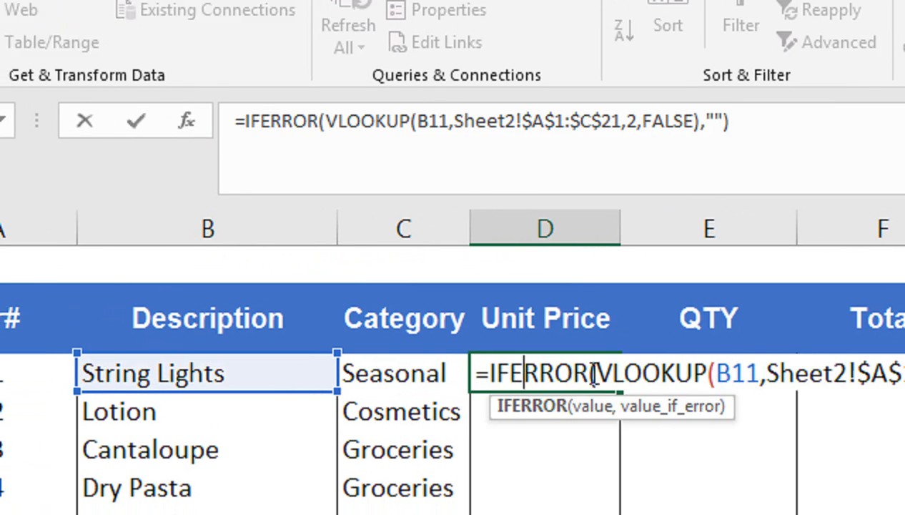
key("BackSpace")
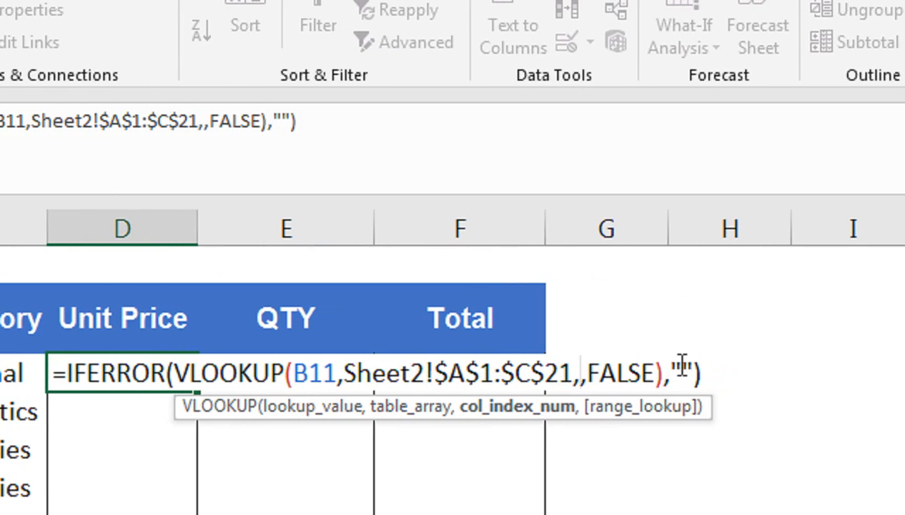
type("3")
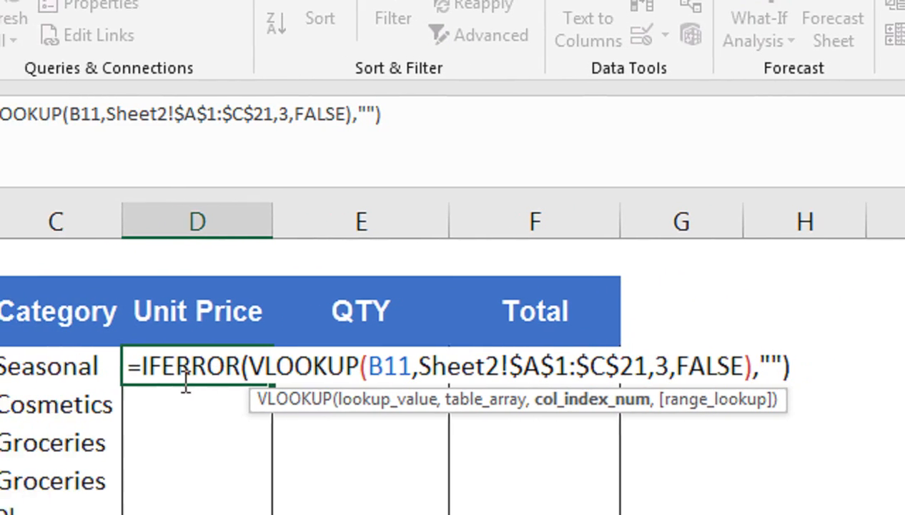
- Change item 1 to Oatmeal and fill the Unit Price lookup down column D
left_click(175, 386)
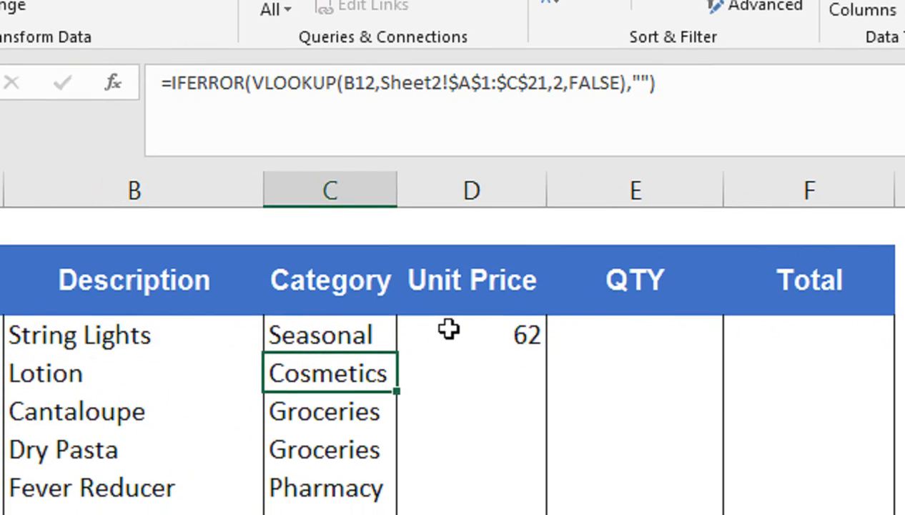
left_click(448, 357)
left_click(177, 361)
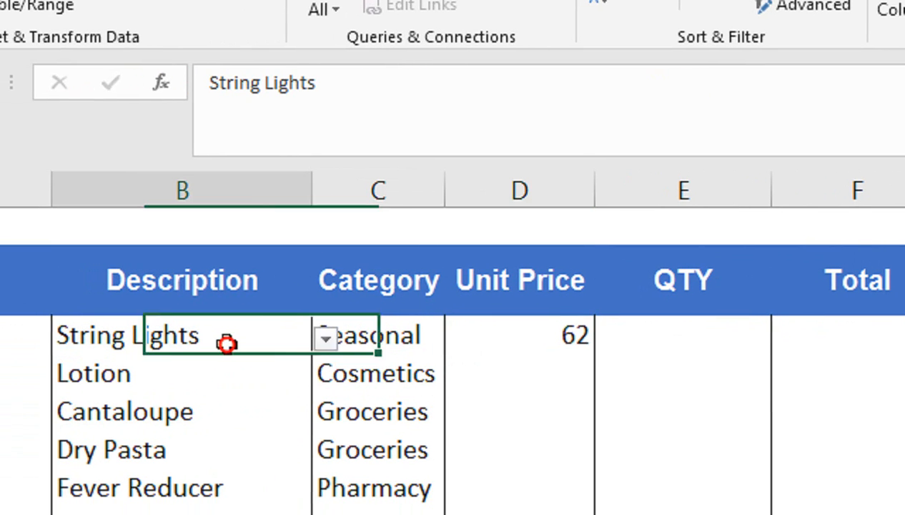
left_click(327, 340)
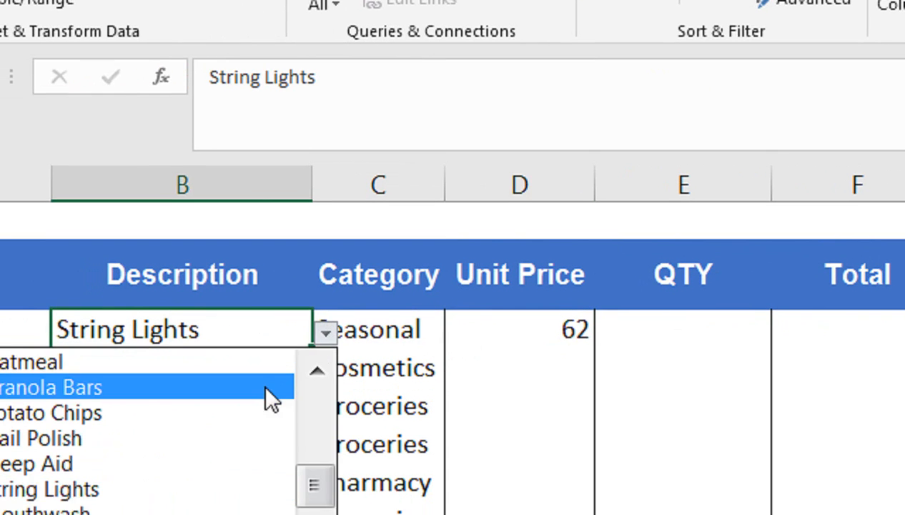
left_click(265, 387)
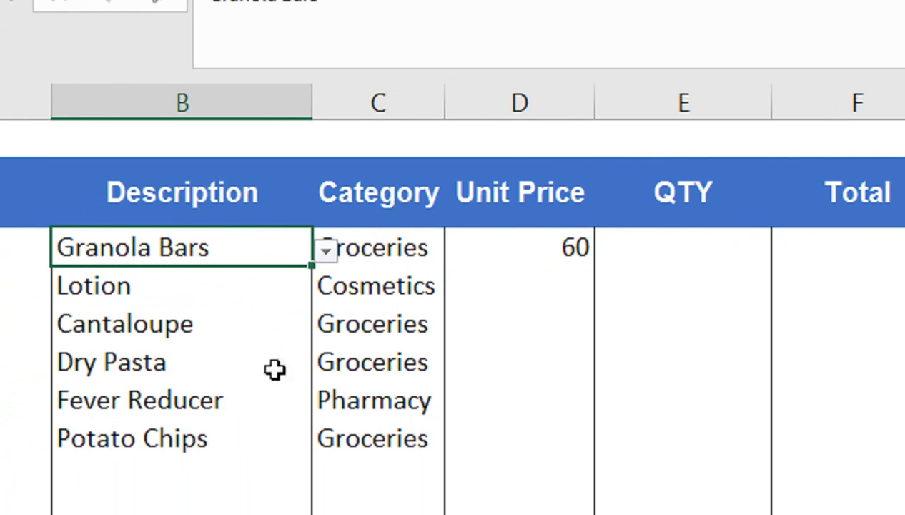
left_click(323, 251)
left_click(289, 276)
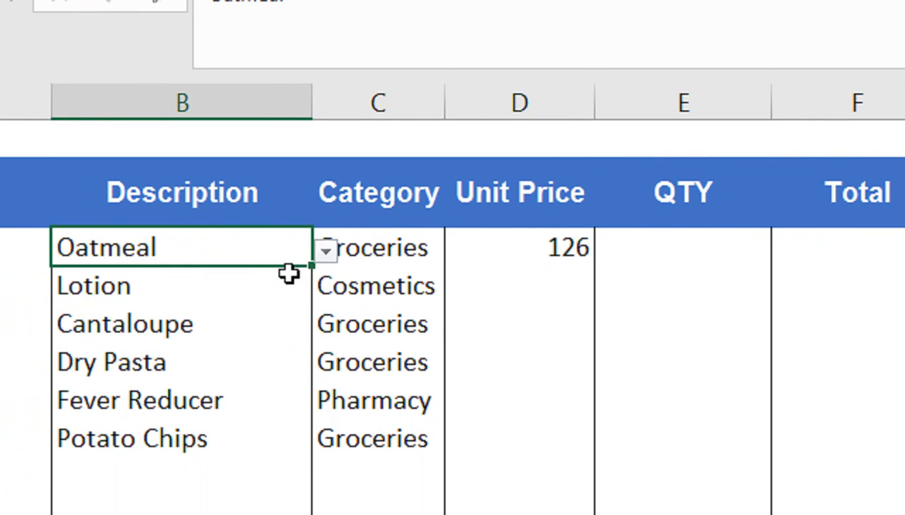
left_click(487, 242)
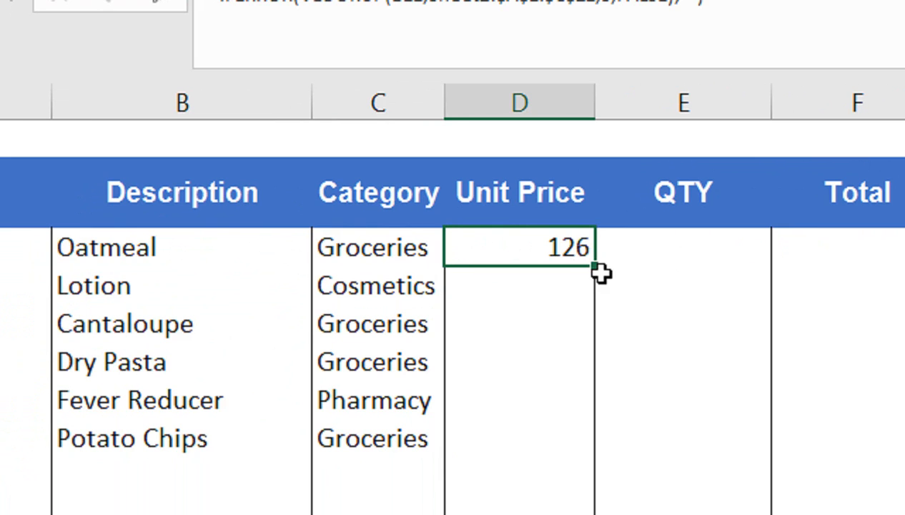
left_click_drag(596, 265, 569, 428)
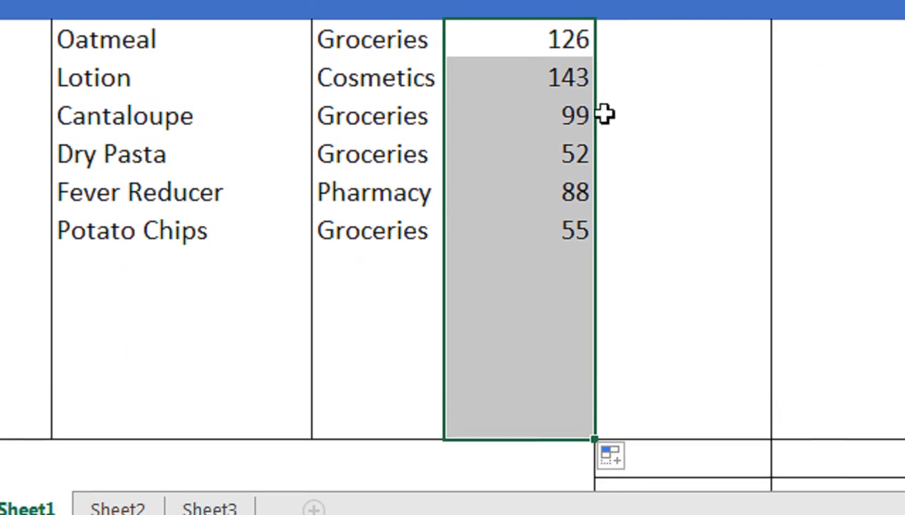
- Replace item 3 with Nail Polish and add Toothbrush as item 7
left_click(246, 115)
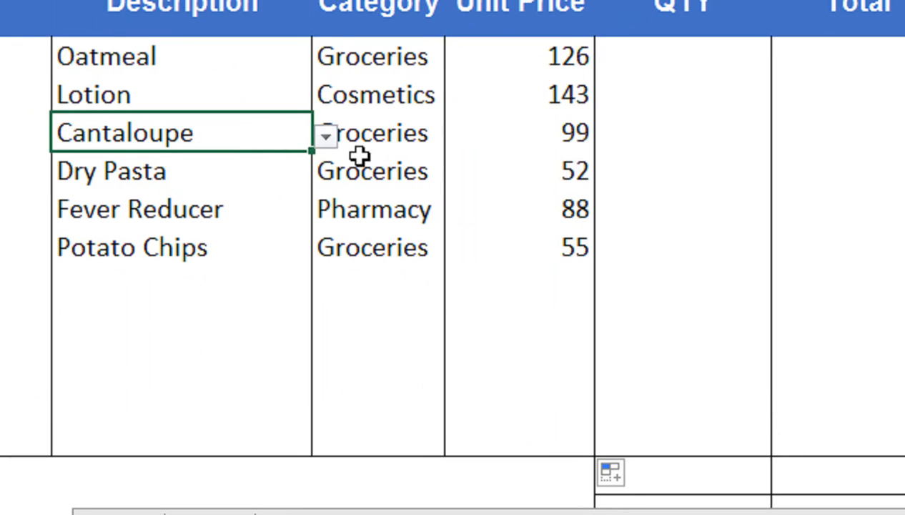
left_click(336, 143)
left_click(307, 146)
left_click(325, 136)
left_click_drag(316, 239, 313, 310)
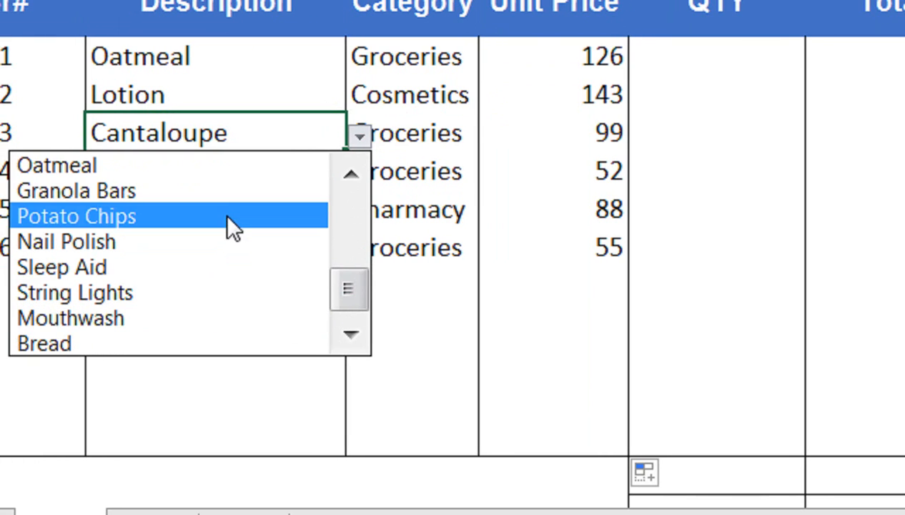
left_click(229, 239)
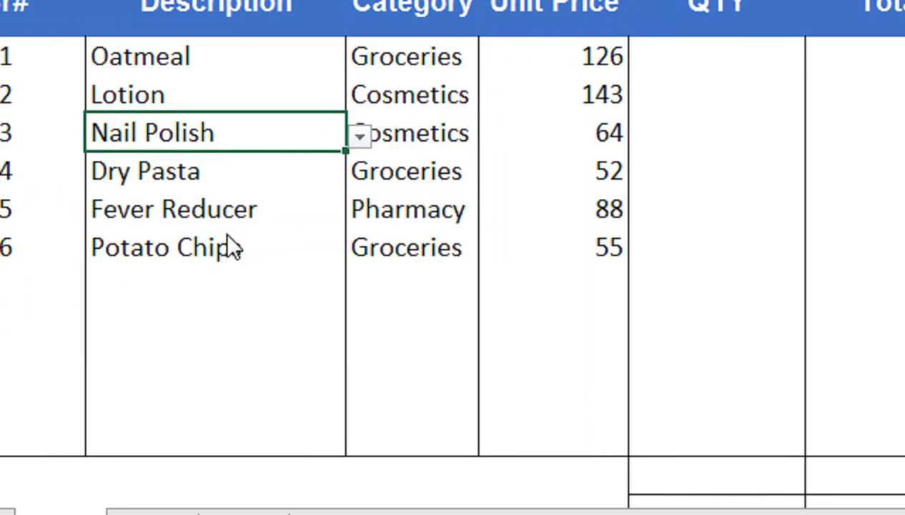
left_click(228, 236)
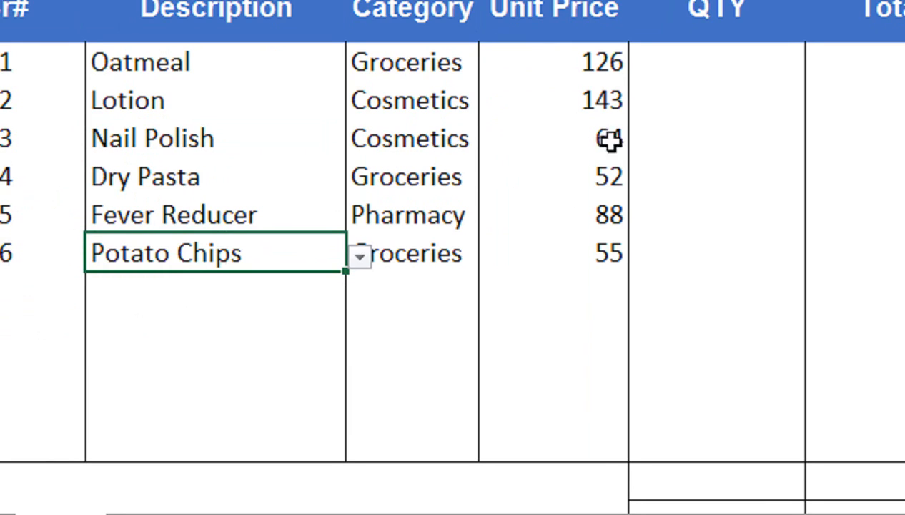
left_click(329, 285)
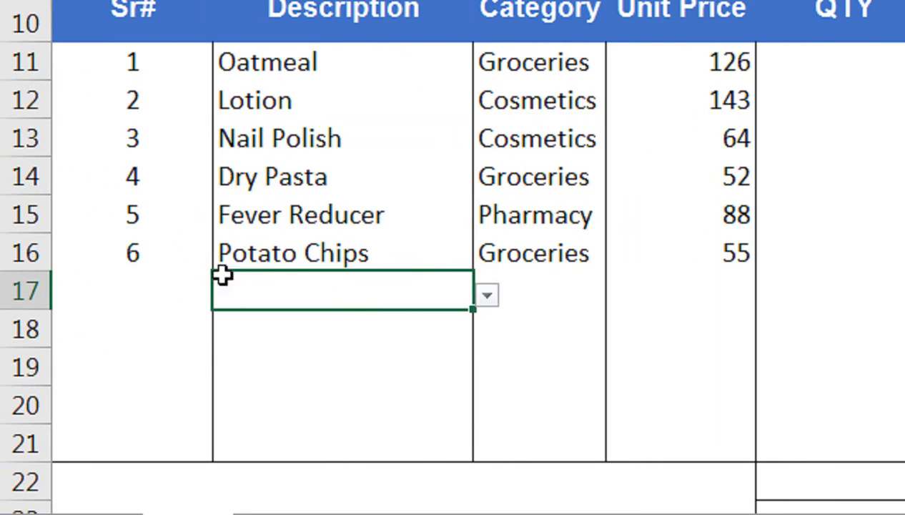
left_click(486, 295)
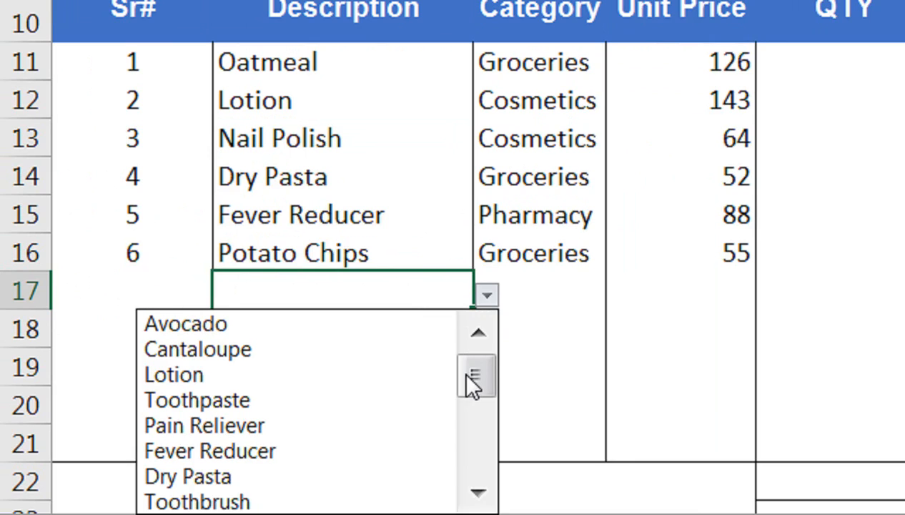
left_click(384, 501)
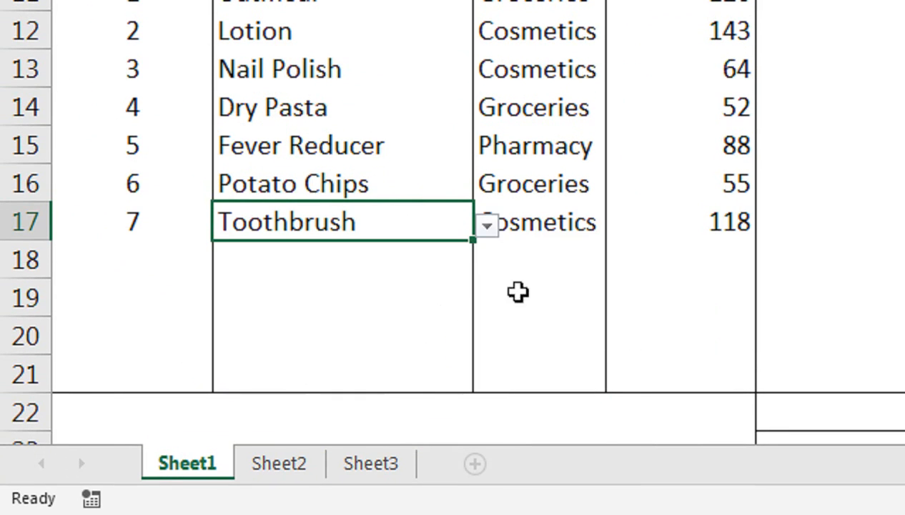
left_click(544, 216)
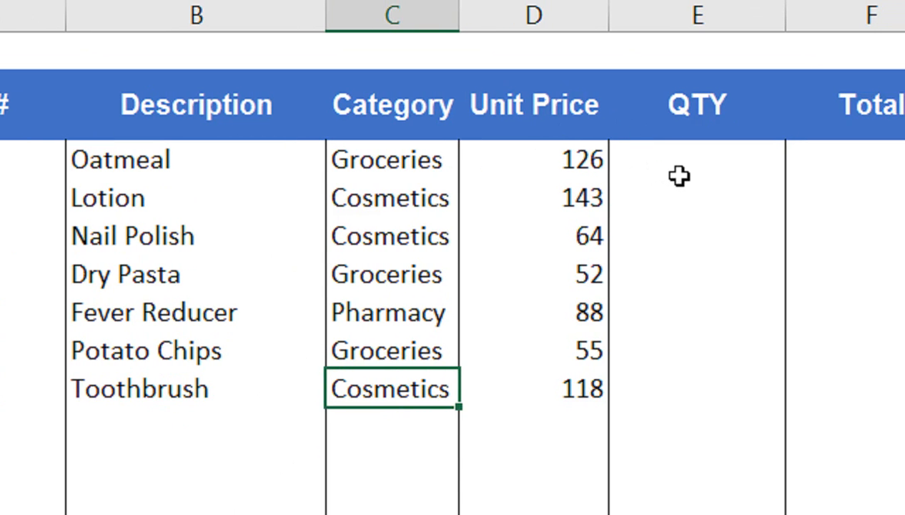
- Try a Unit Price times QTY formula in F11, fill it down, then undo the #VALUE! errors
left_click(686, 169)
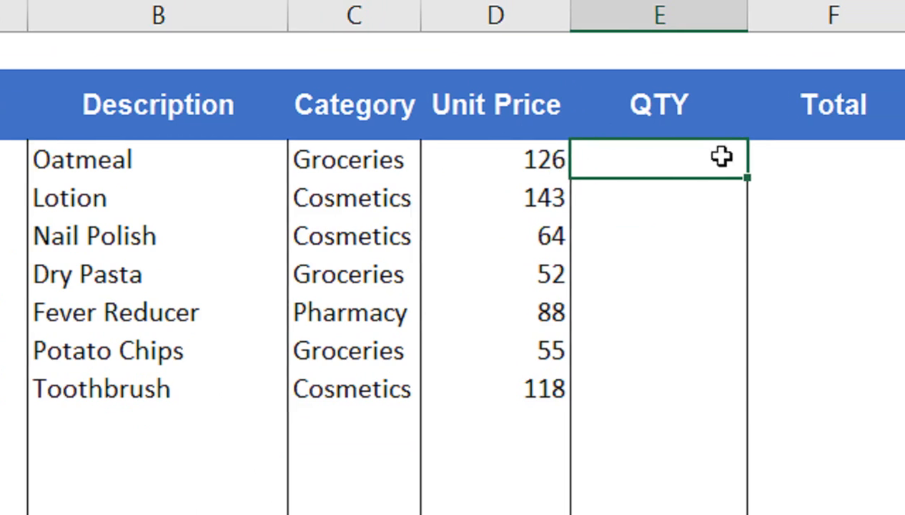
left_click(858, 166)
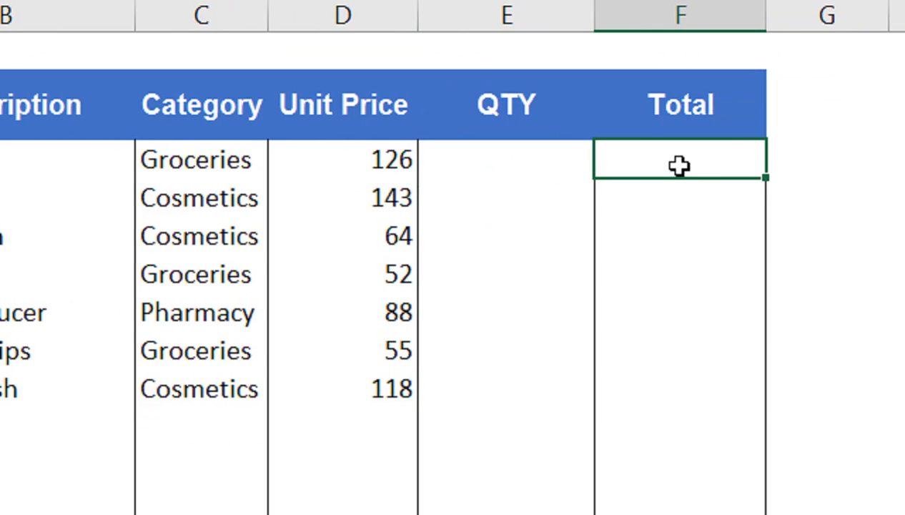
type("=if")
key("Down")
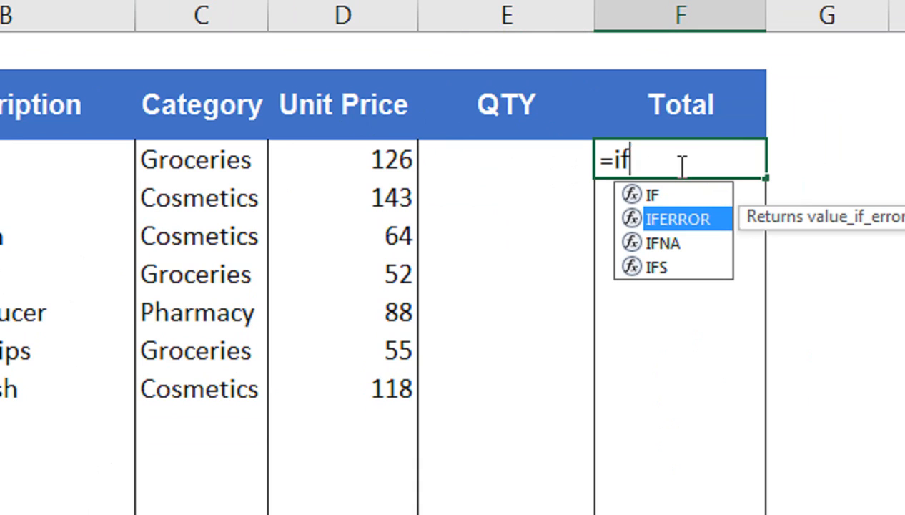
key("BackSpace")
key("BackSpace")
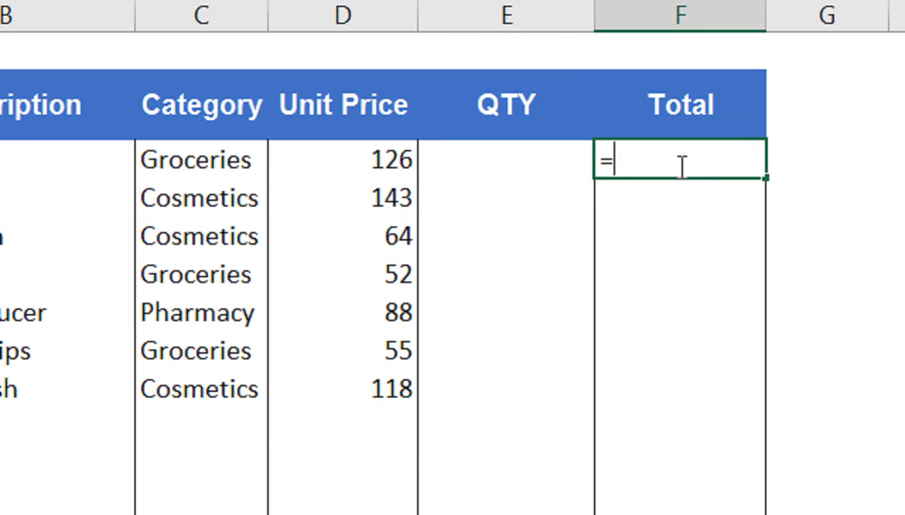
left_click(367, 159)
type("*")
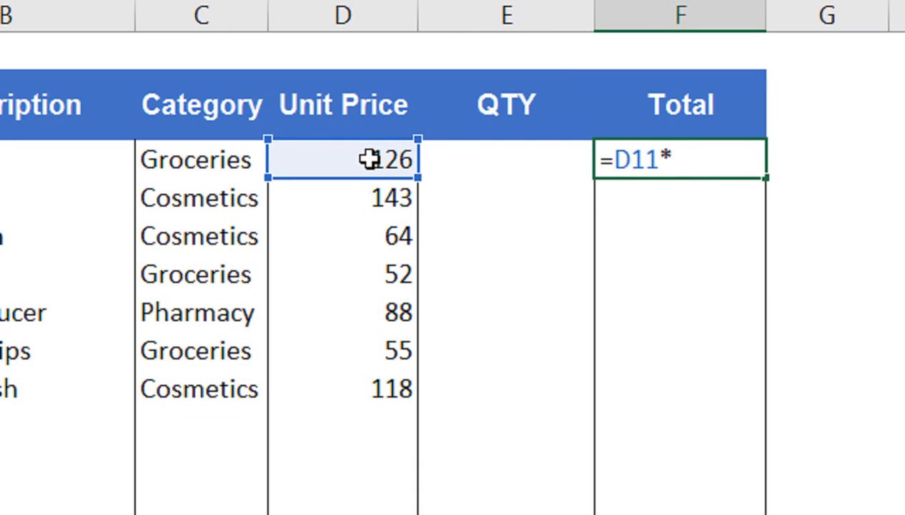
key("Left")
key("Return")
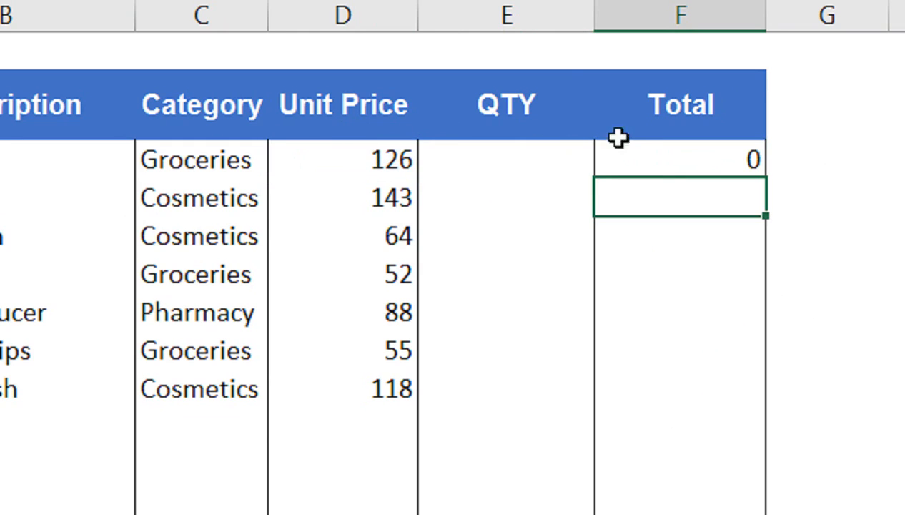
left_click(752, 162)
left_click_drag(673, 178, 639, 373)
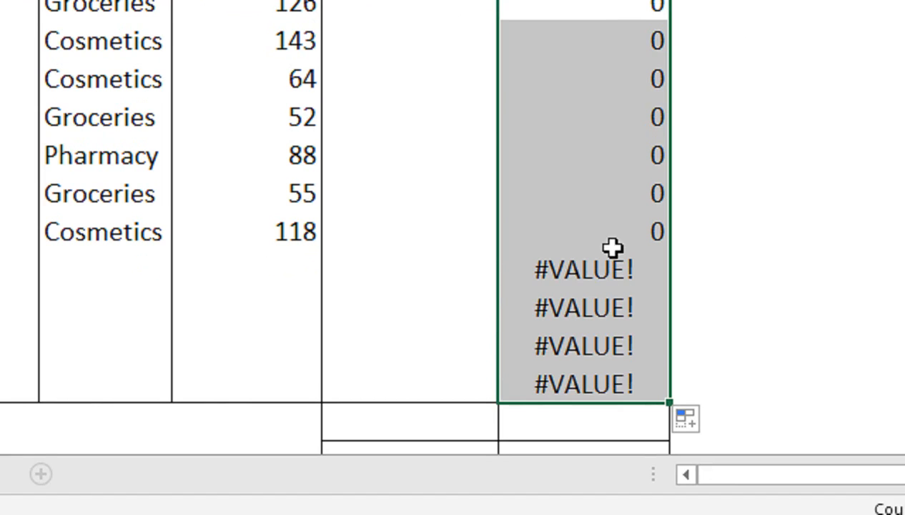
key("ctrl+z")
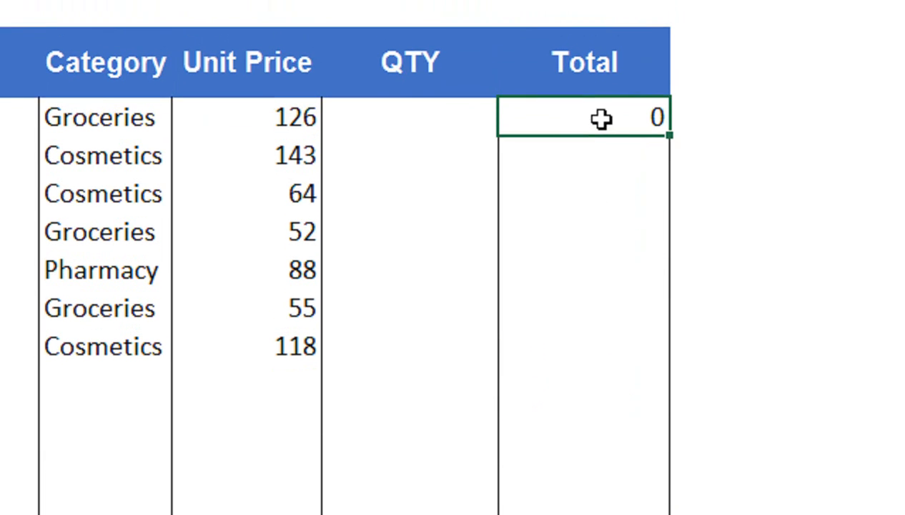
- Enter =IFERROR(D11*E11,"") in F11 and fill it down to F21
type("=if")
key("Down")
key("Tab")
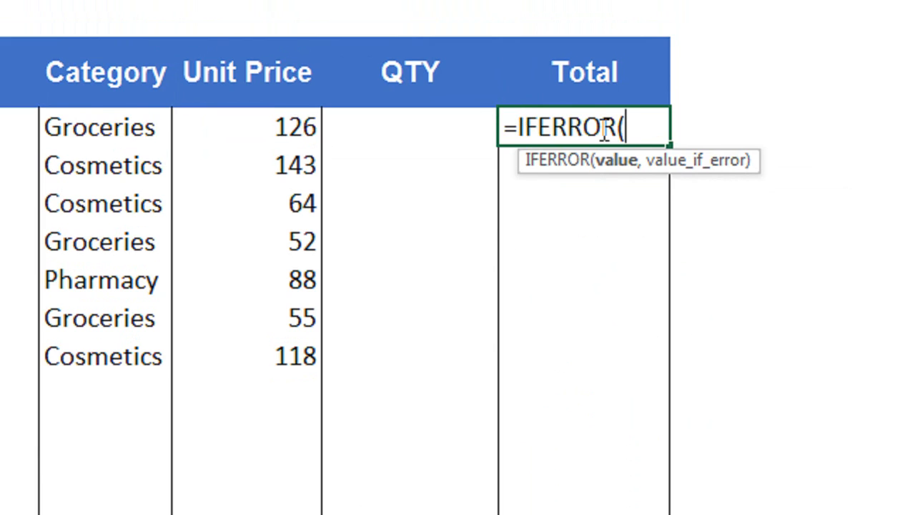
left_click(314, 130)
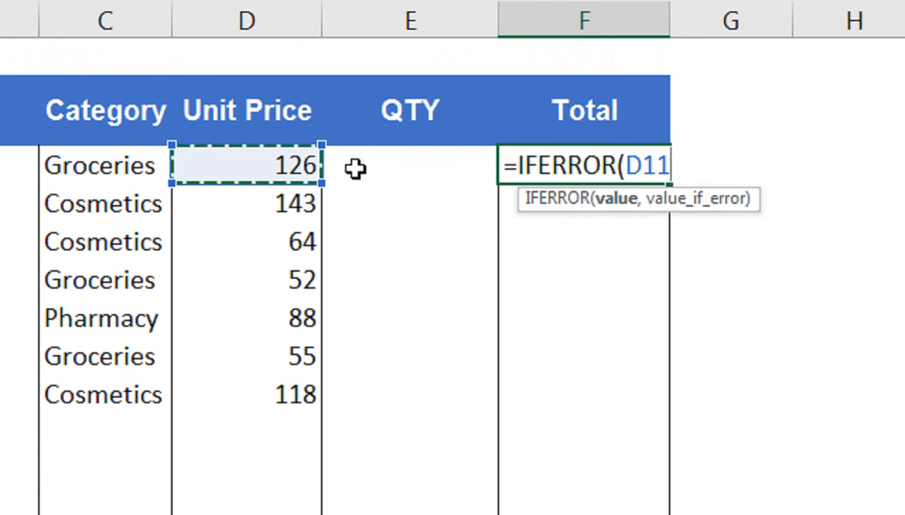
type("*")
left_click(355, 167)
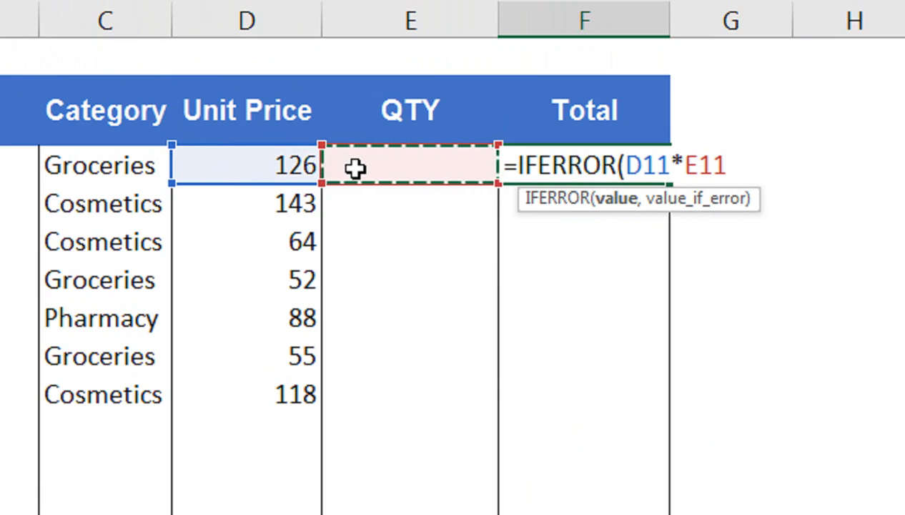
type(",")
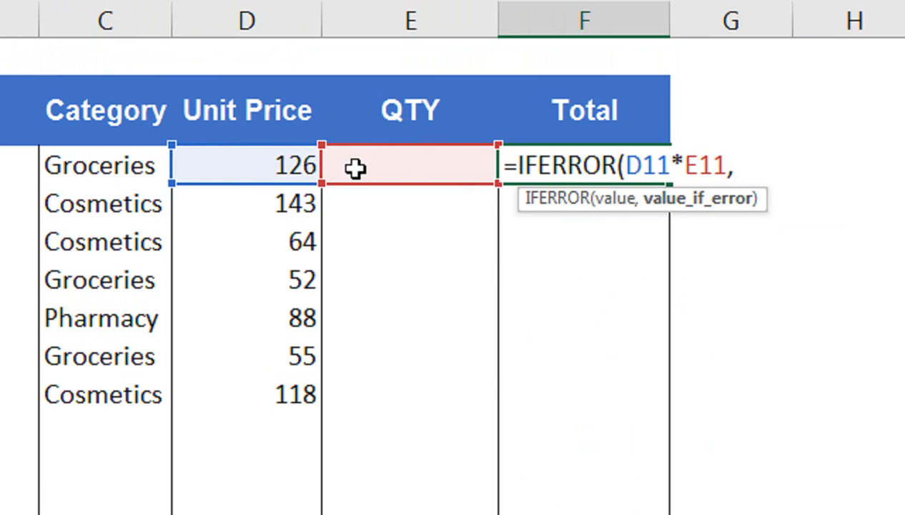
type("\"\")")
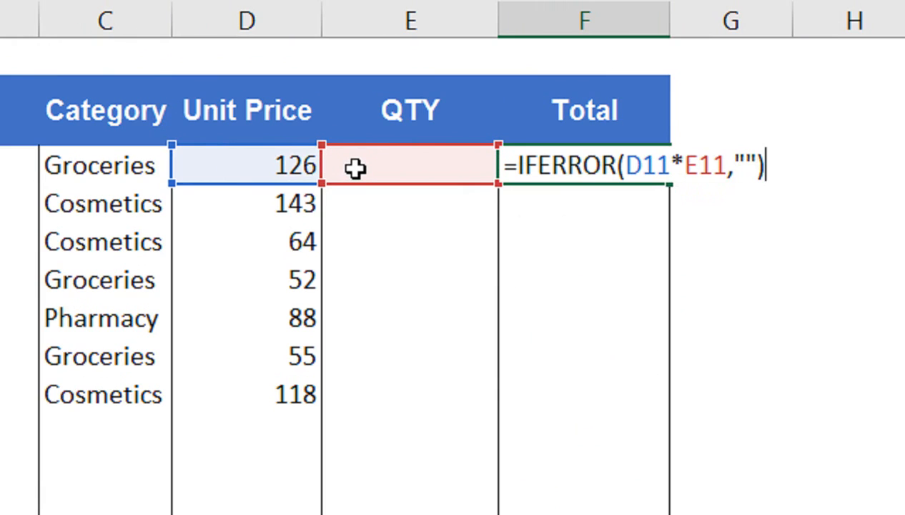
key("Return")
left_click(632, 163)
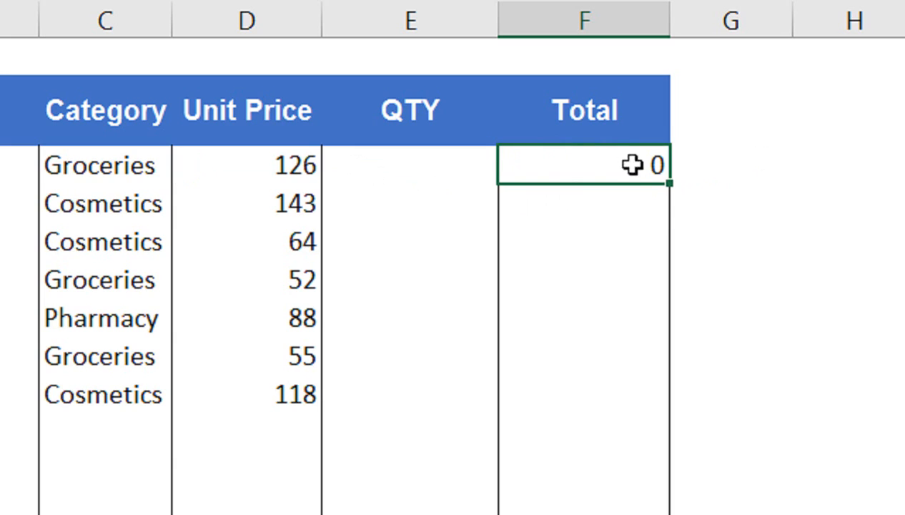
left_click_drag(667, 188, 655, 343)
left_click_drag(695, 308, 690, 314)
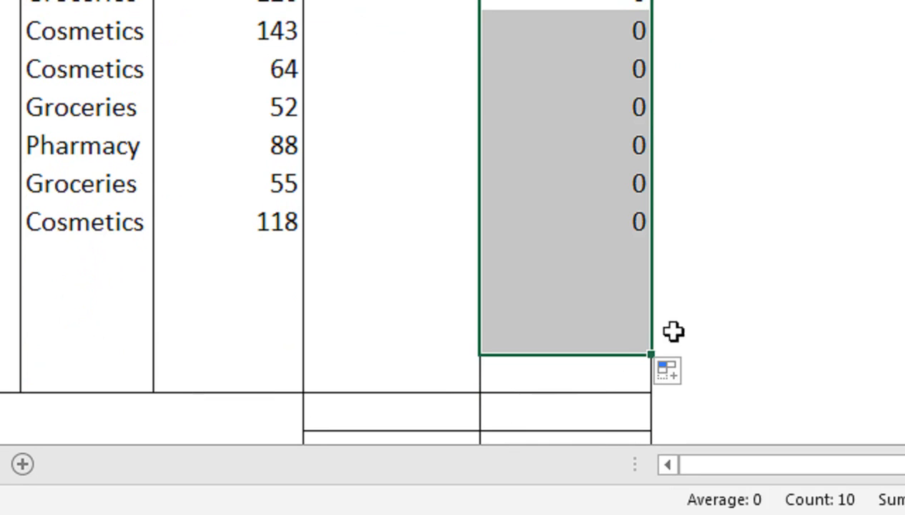
left_click_drag(653, 356, 651, 380)
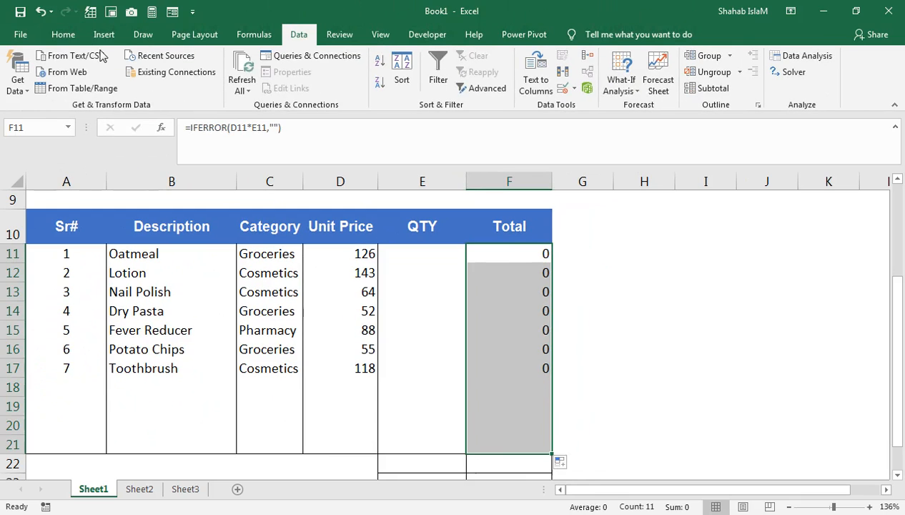
- Apply Comma Style to the totals and enter quantities 2, 5, 3, 1, 2, 3, 2 in E11:E17
left_click(73, 37)
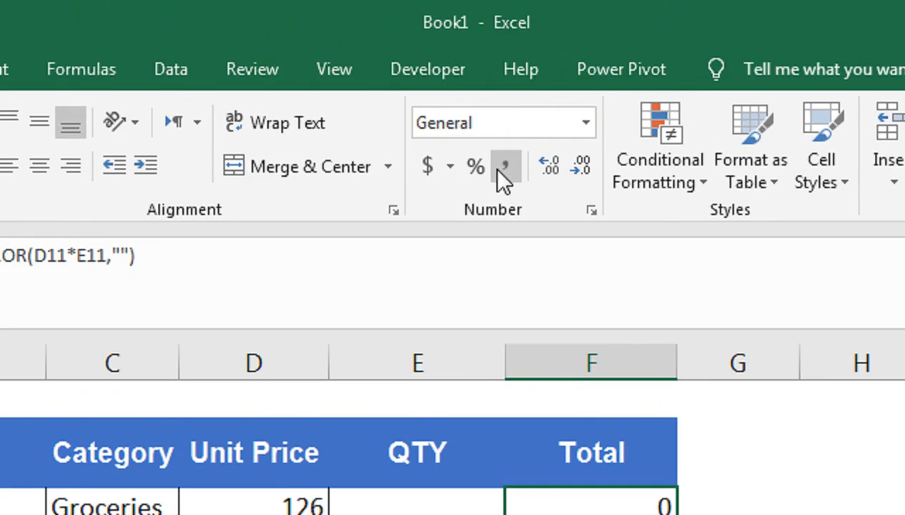
left_click(464, 87)
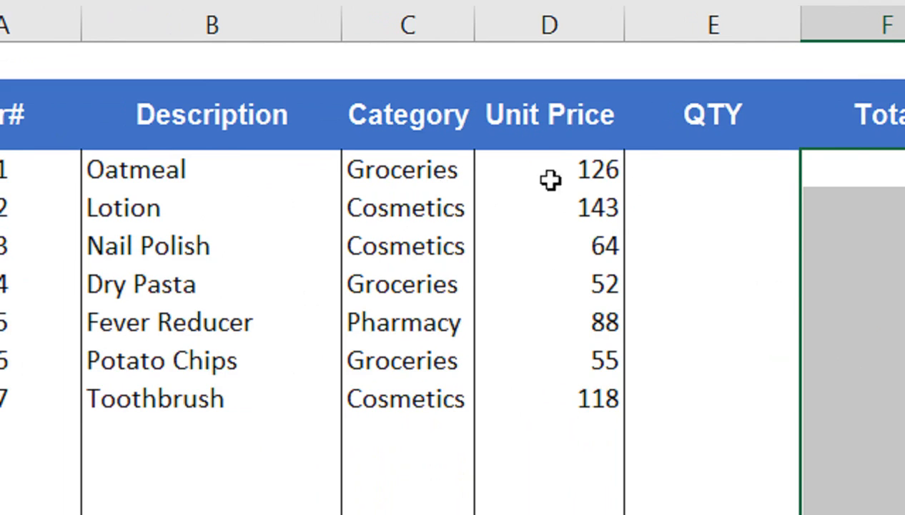
left_click(651, 176)
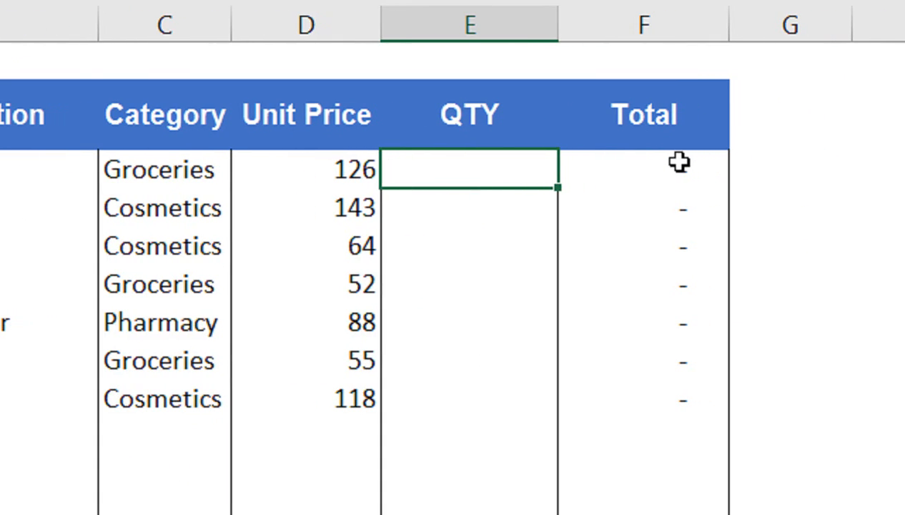
type("2")
key("Return")
type("5")
key("Return")
type("3")
key("Return")
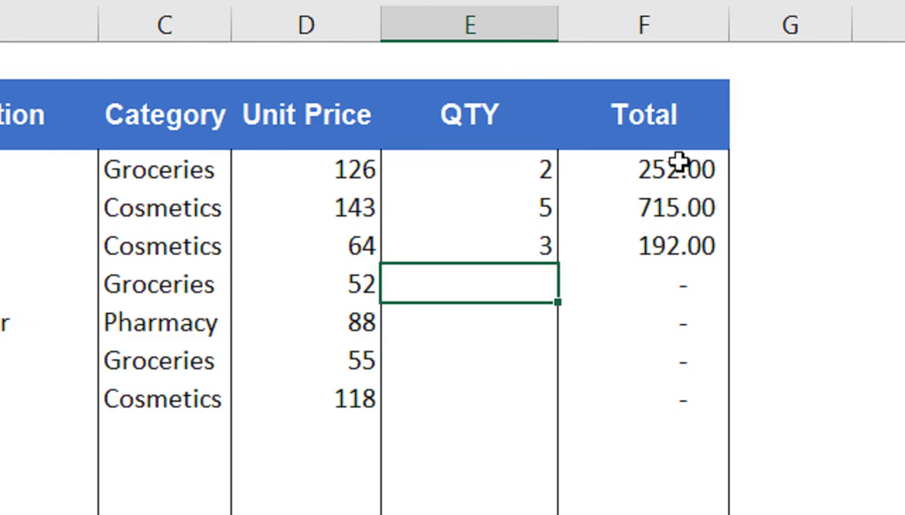
type("1")
key("Return")
type("2")
key("Return")
type("3")
key("Return")
type("2")
key("Return")
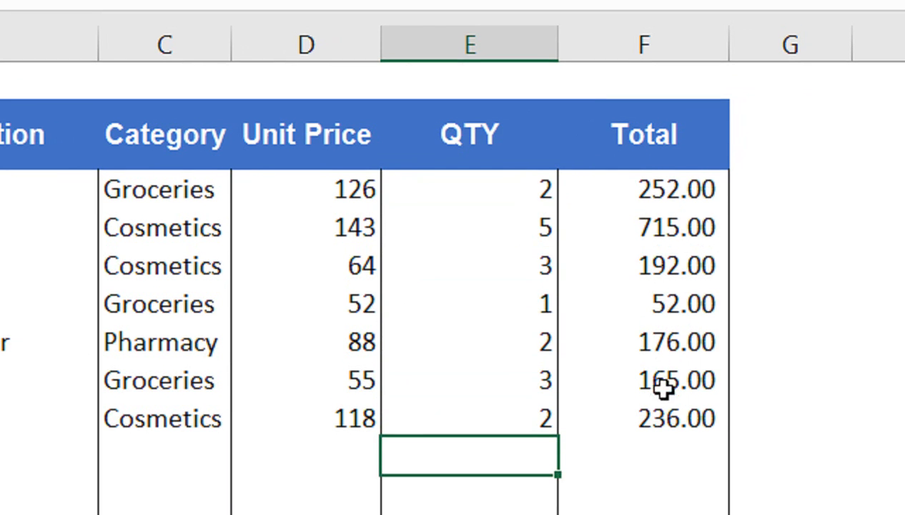
- Centre the Unit Price and QTY values in D11:E17
left_click_drag(497, 167, 487, 401)
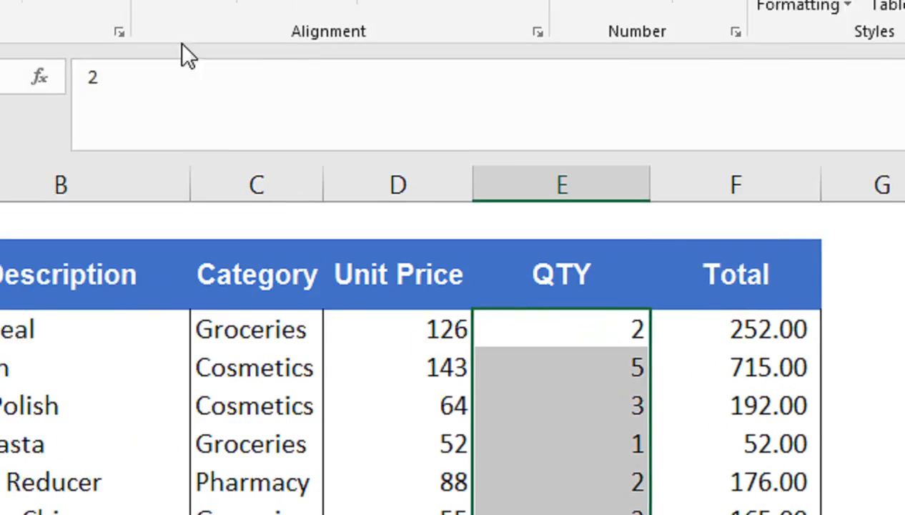
left_click(227, 117)
left_click_drag(345, 331, 562, 394)
left_click(240, 111)
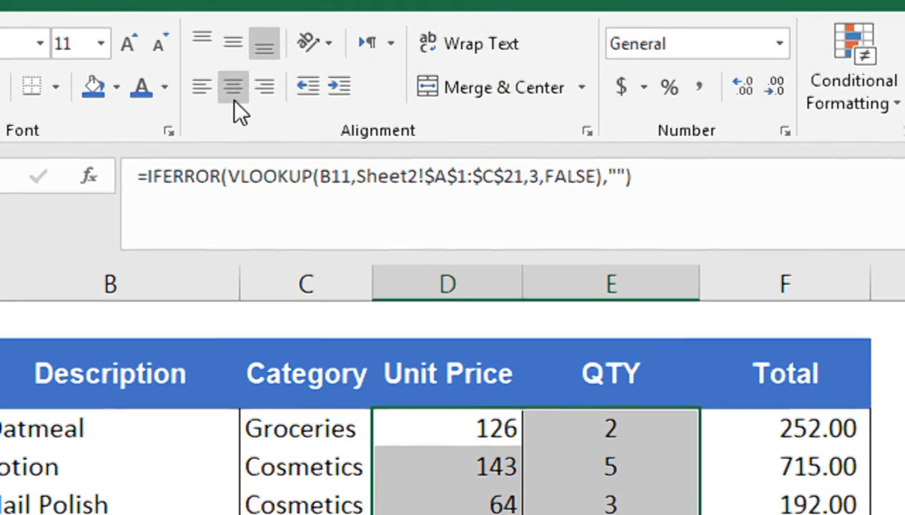
left_click(549, 322)
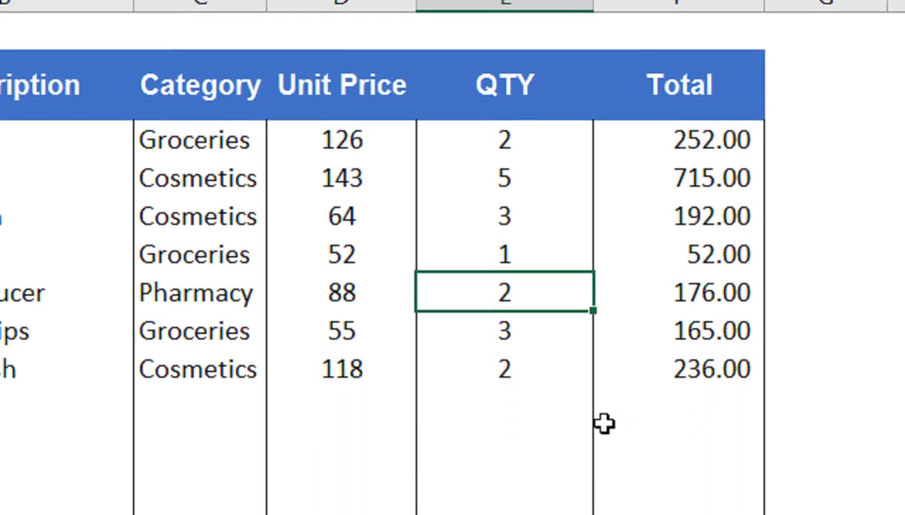
- Enter =SUM(F11:F21) in F22 for a grand total of 1,788.00
left_click(660, 419)
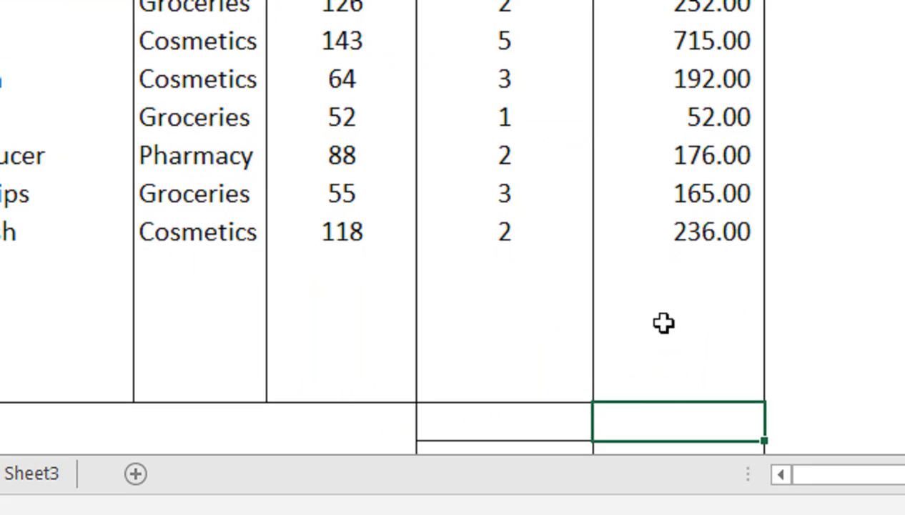
type("=su")
key("Tab")
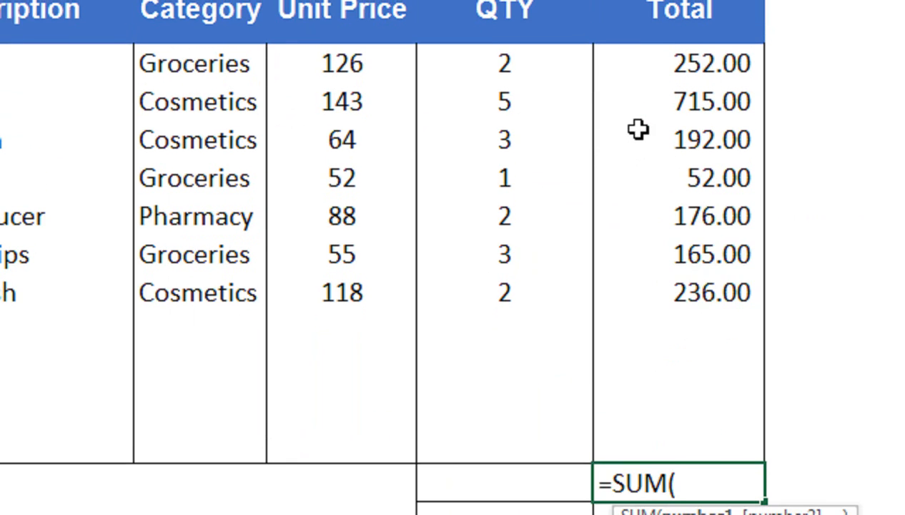
key("Up")
key("shift+Up")
key("shift+Up")
key("shift+Up")
key("shift+Up")
key("shift+Up")
key("shift+Up")
key("shift+Up")
key("shift+Up")
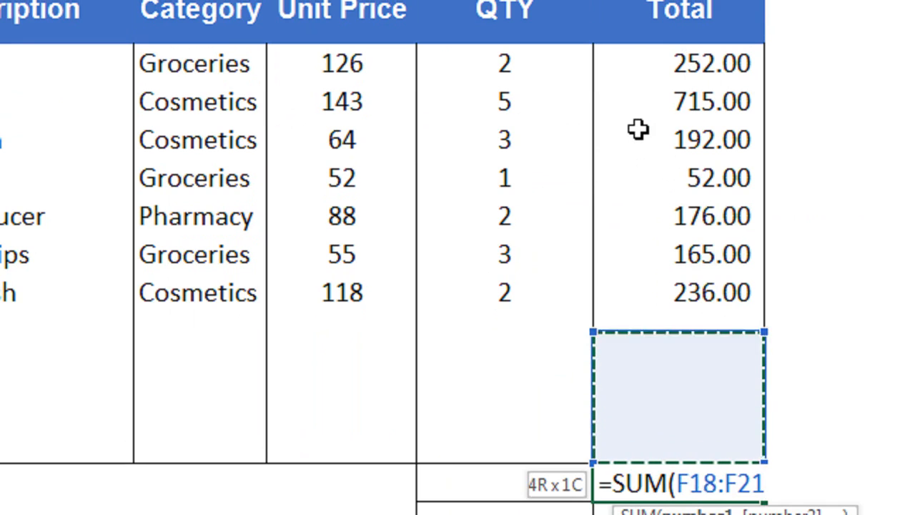
key("shift+Up")
key("shift+Up")
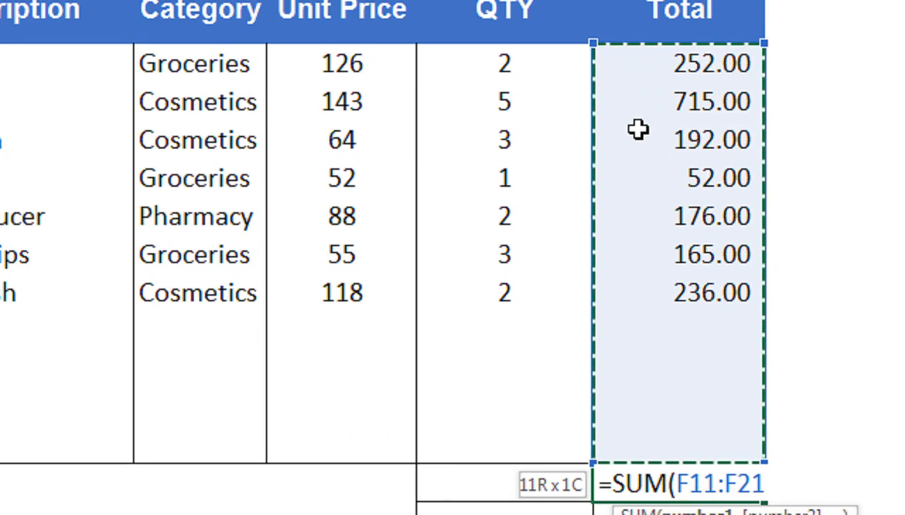
type(")")
key("Return")
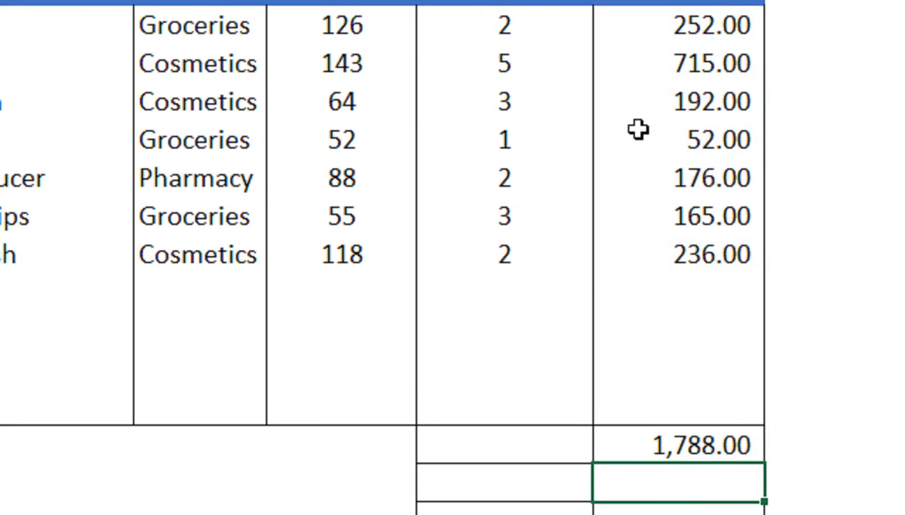
left_click(691, 431)
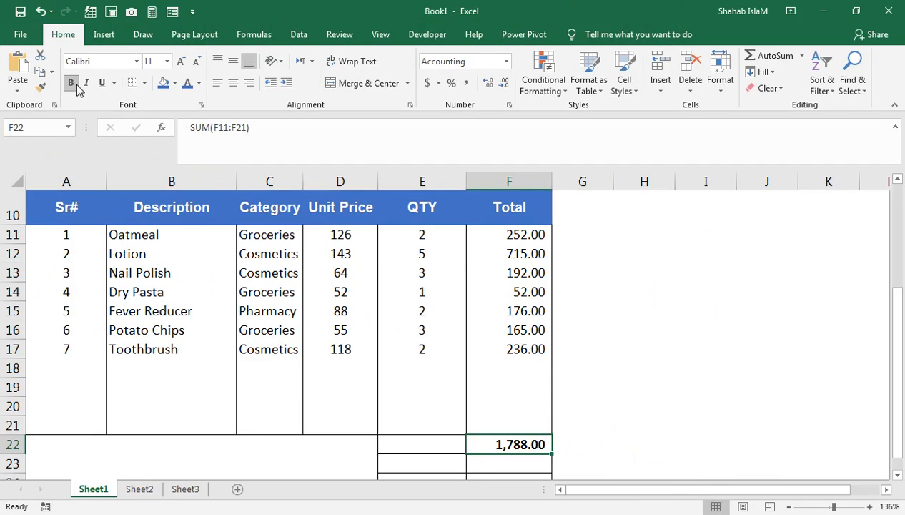
left_click(426, 442)
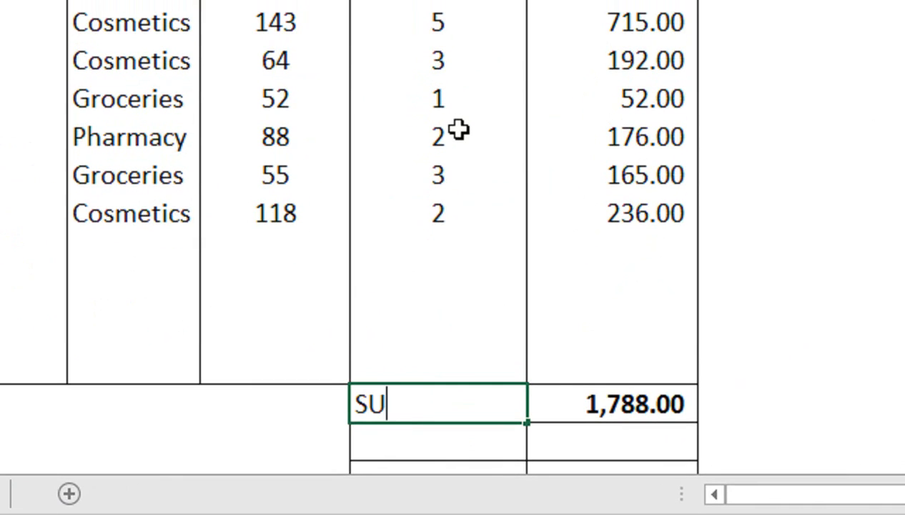
- Type the labels SUBTOTAL, TAX 18% and DISCOUNT 2% down column E from E22
type("SUBTOTAL")
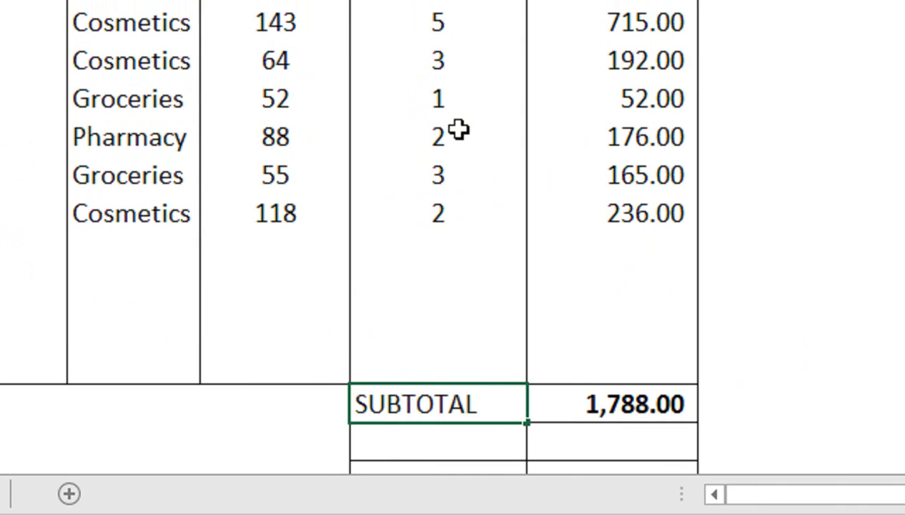
key("Right")
key("Left")
key("Down")
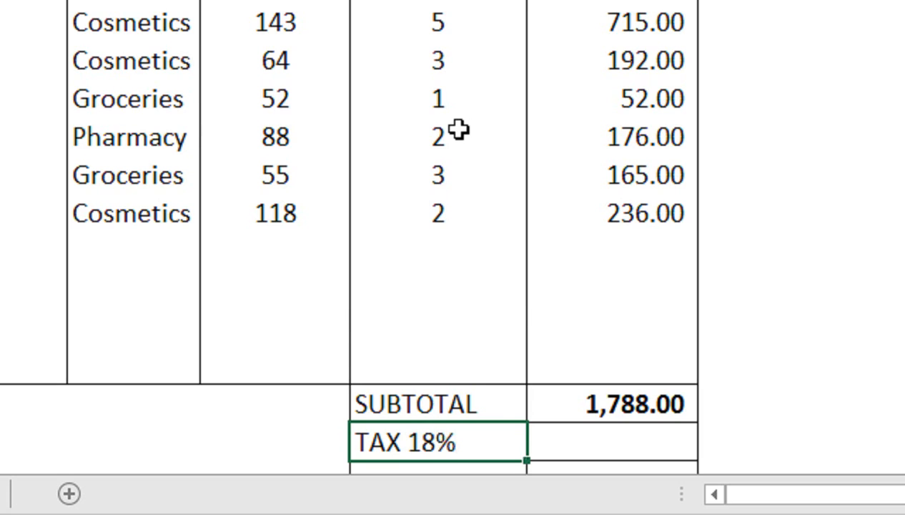
key("Down")
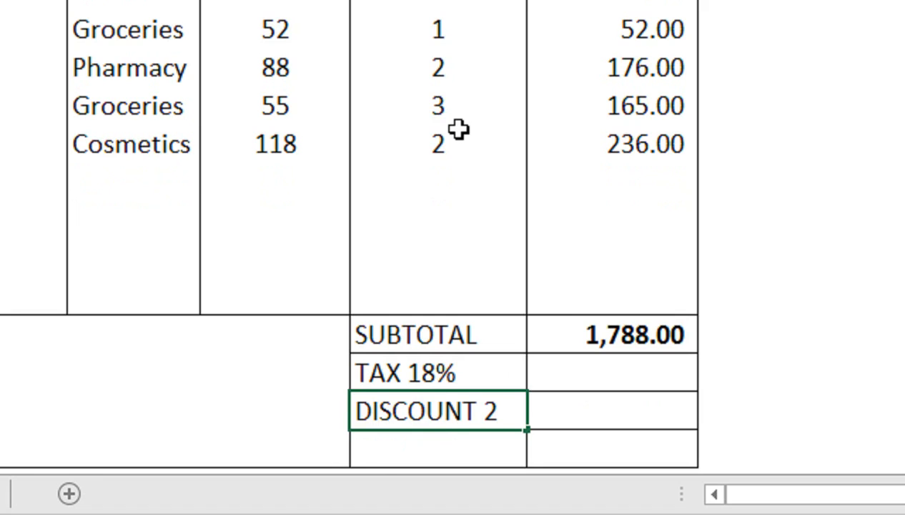
key("Return")
- Centre the three summary labels and reduce their font to size 9
left_click_drag(440, 330, 438, 386)
left_click(454, 421)
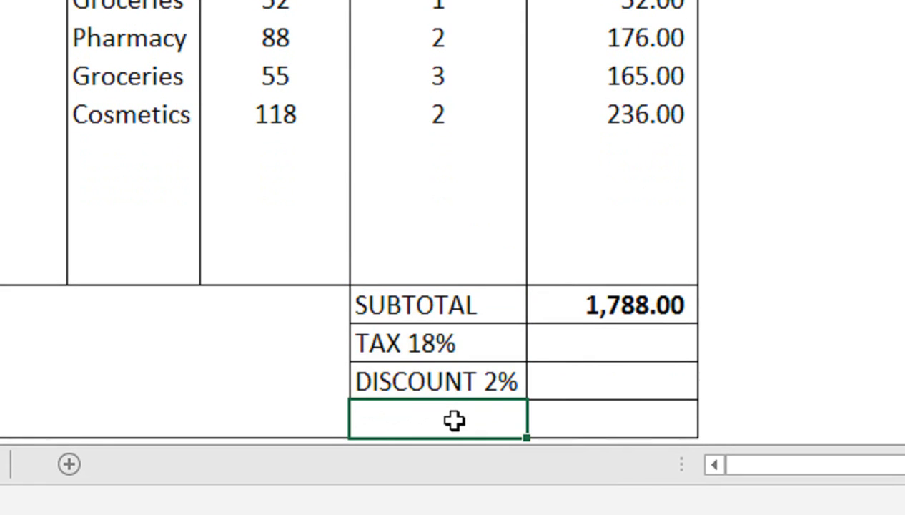
left_click_drag(463, 296, 458, 368)
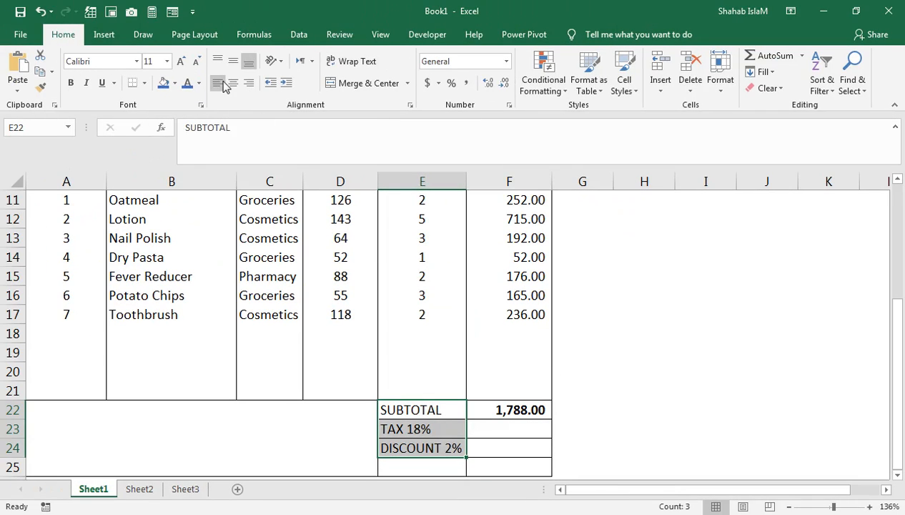
left_click(232, 83)
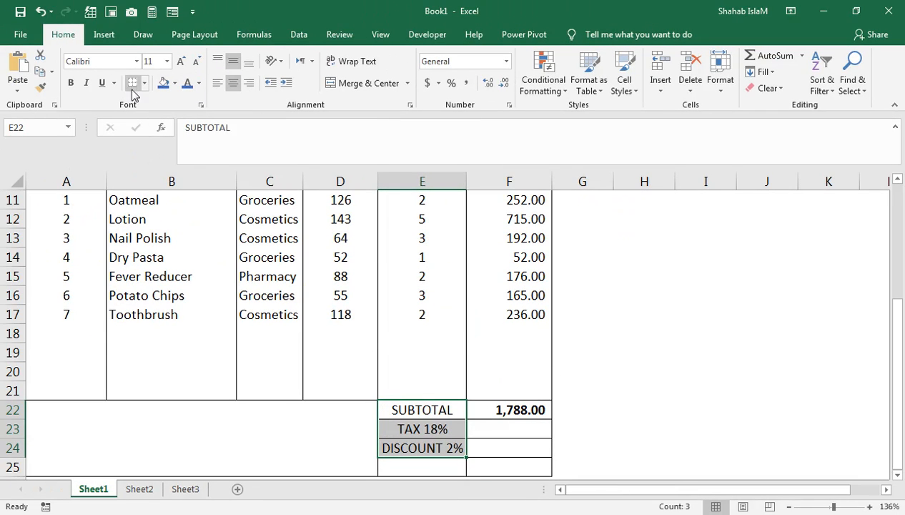
left_click(200, 62)
left_click(199, 61)
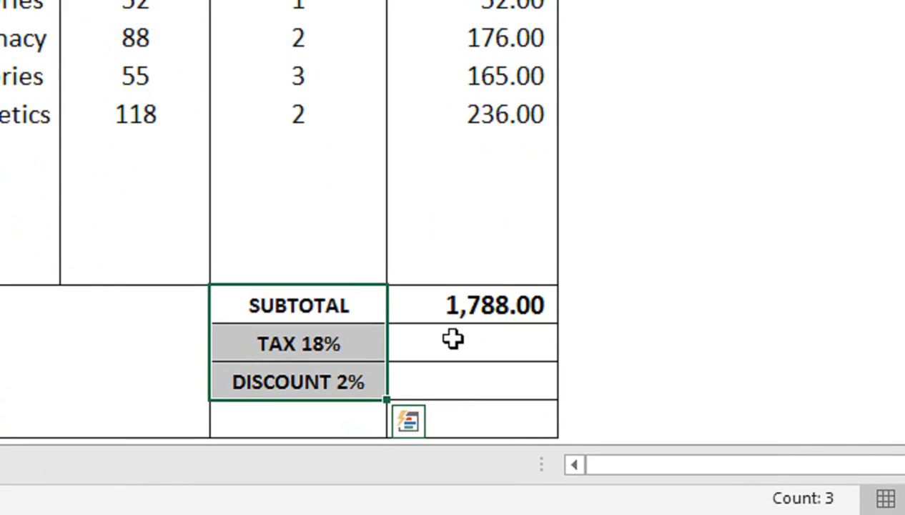
- Add the TOTAL label and copy SUBTOTAL's formatting onto it with Format Painter
left_click(498, 427)
left_click(340, 317)
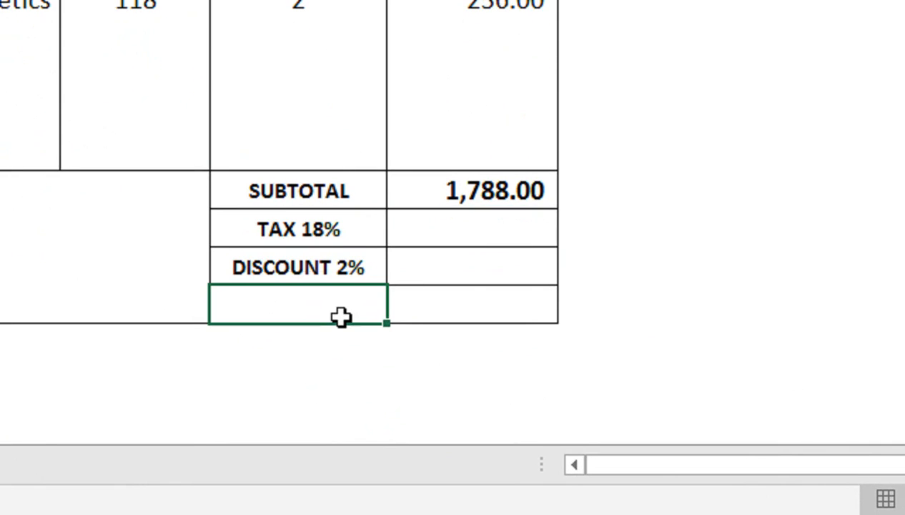
type("TOTAL")
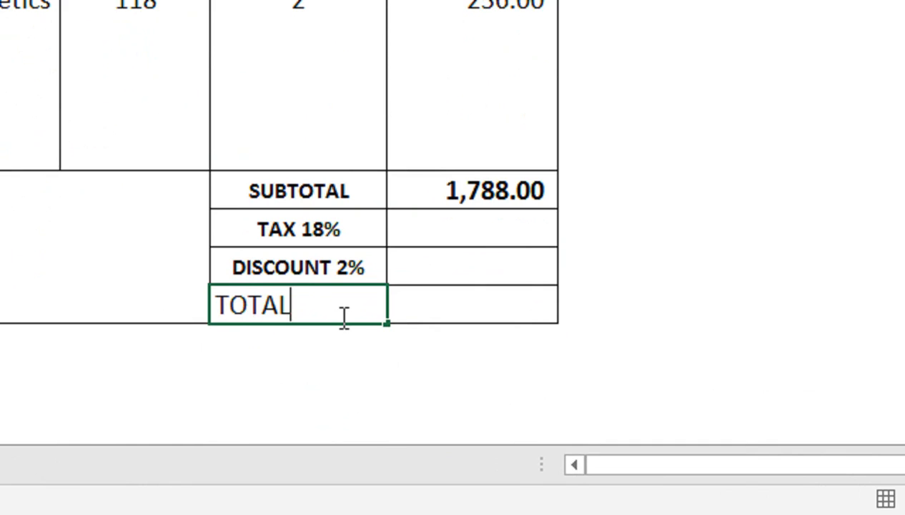
left_click(335, 200)
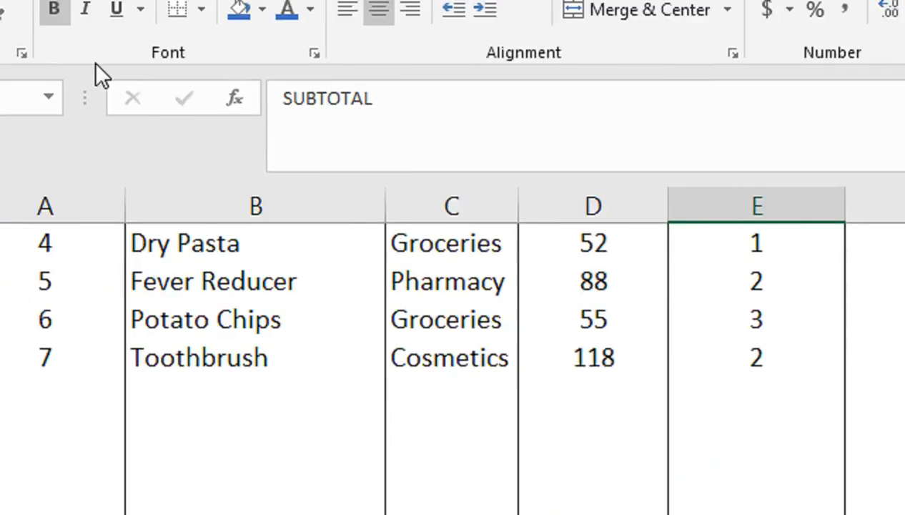
left_click(81, 107)
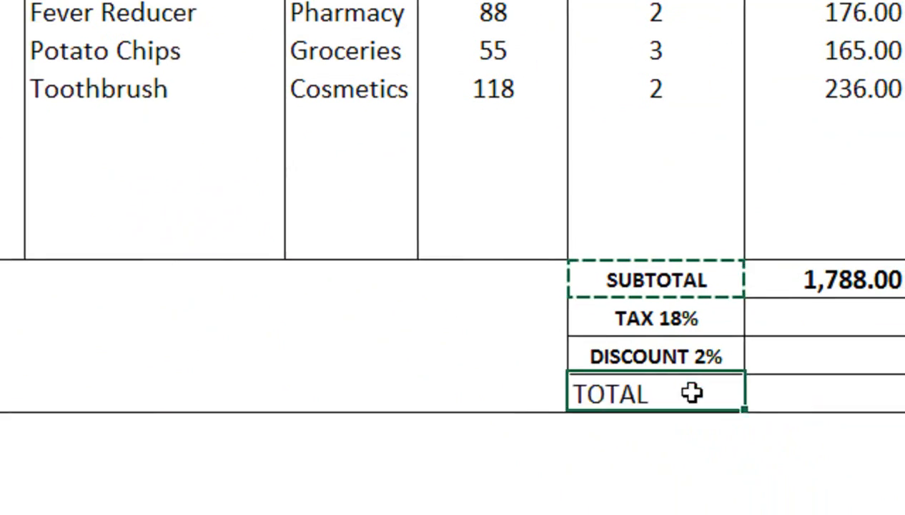
left_click(691, 391)
left_click(631, 274)
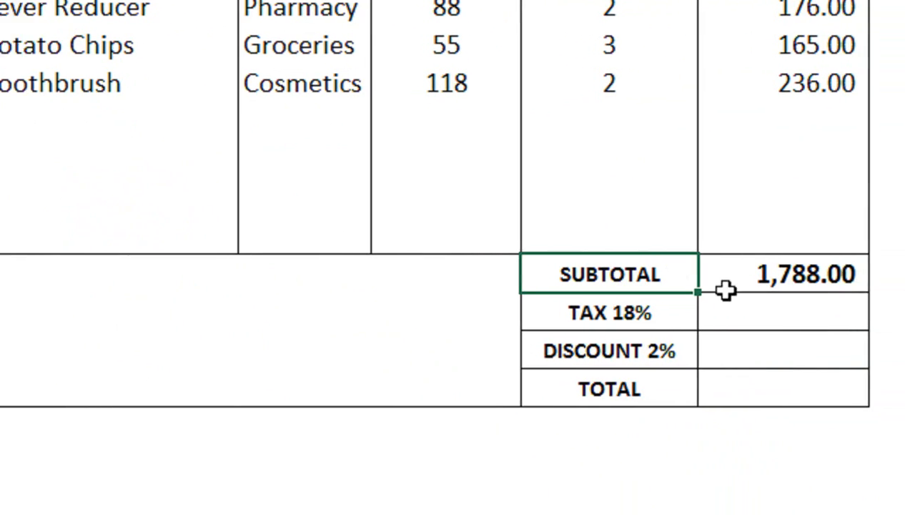
left_click(681, 315)
- Compute 18% tax (321.84) in F23 and 2% discount (35.76) in F24 from the subtotal
type("=")
key("Up")
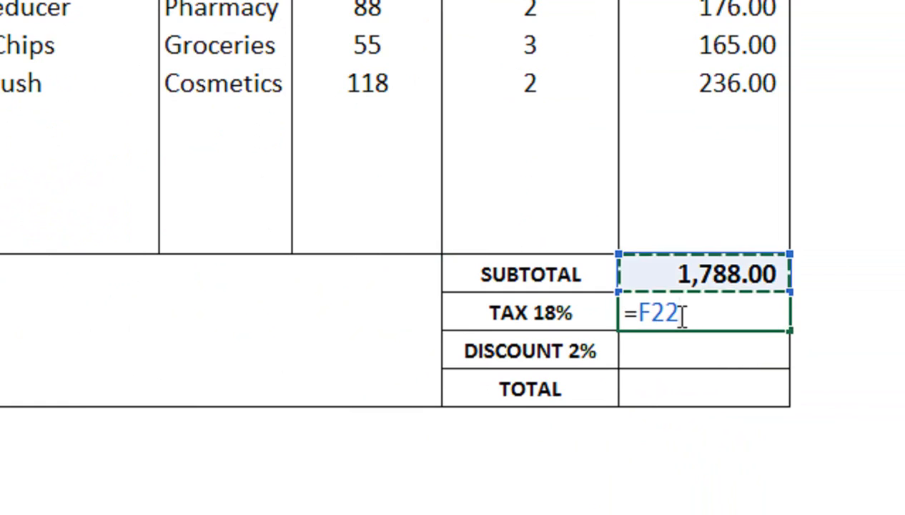
type("*")
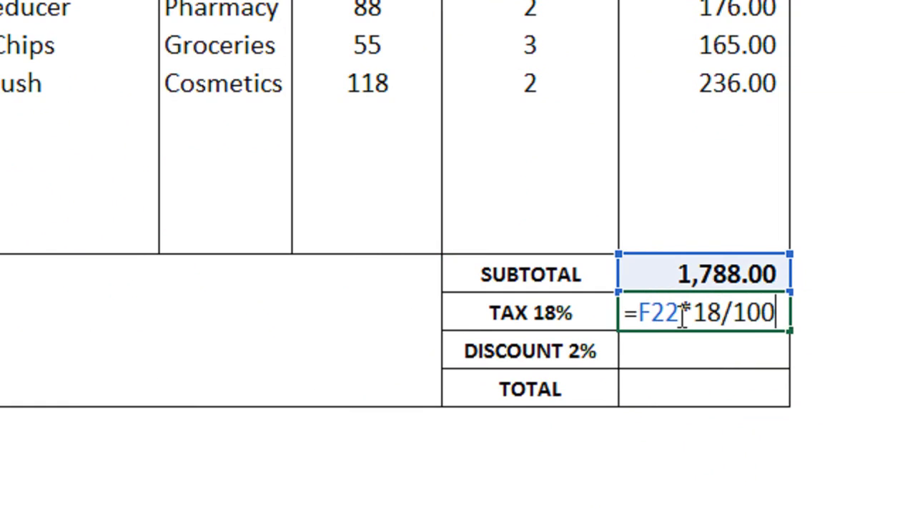
key("Return")
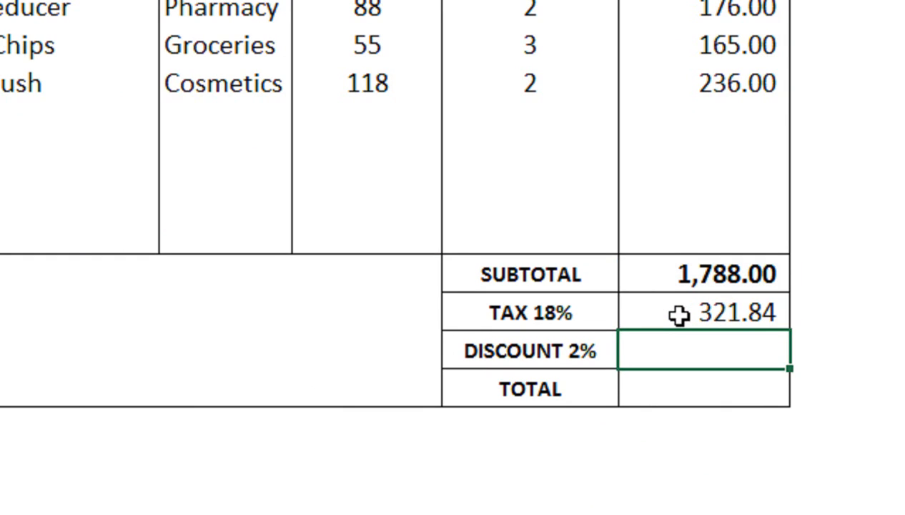
type("=")
key("Up")
key("Up")
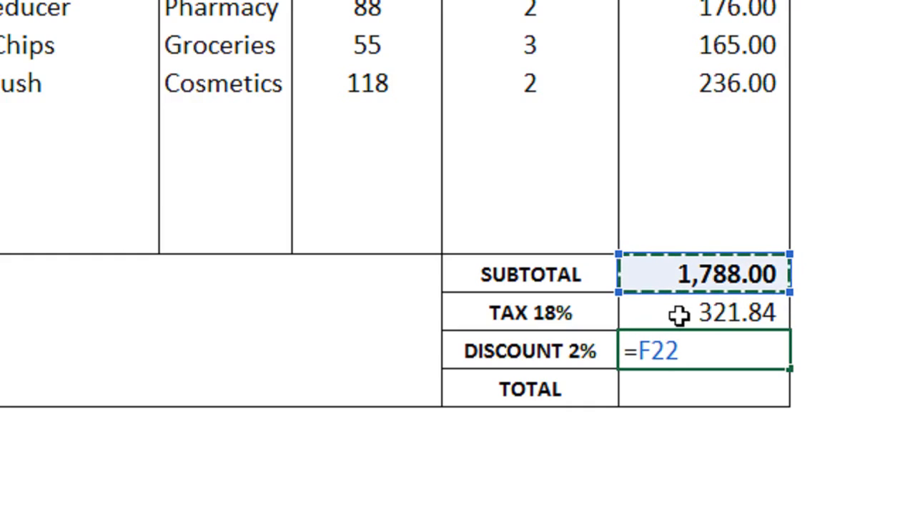
type("*2/100")
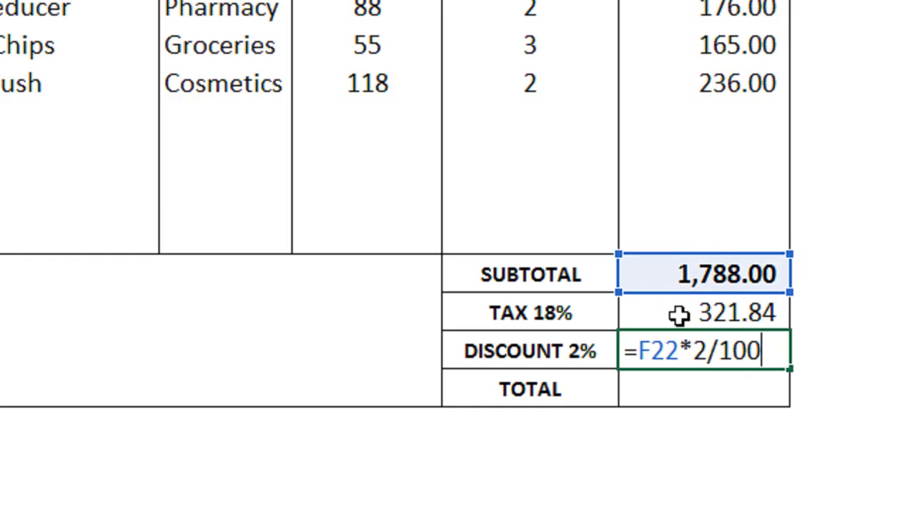
key("Return")
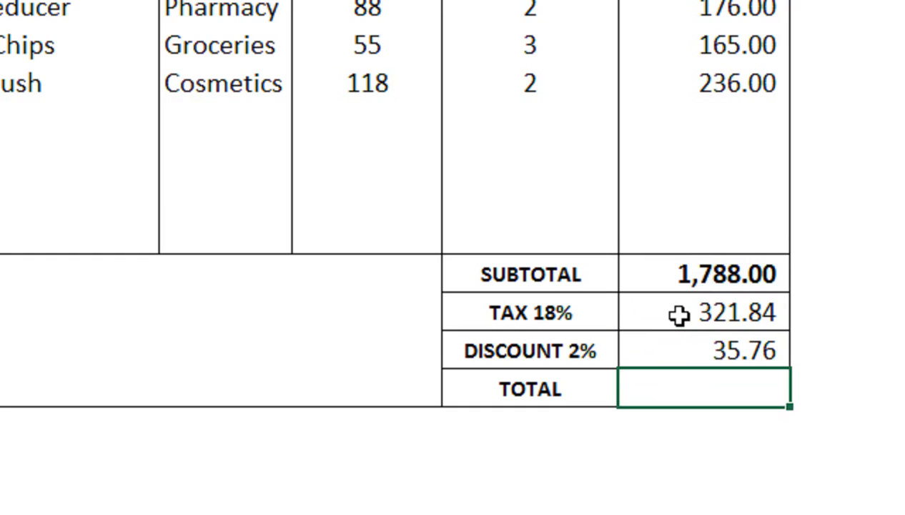
- Enter =F22+F23-F24 in F25 for a total of 2,074.08
type("=")
key("Up")
key("Up")
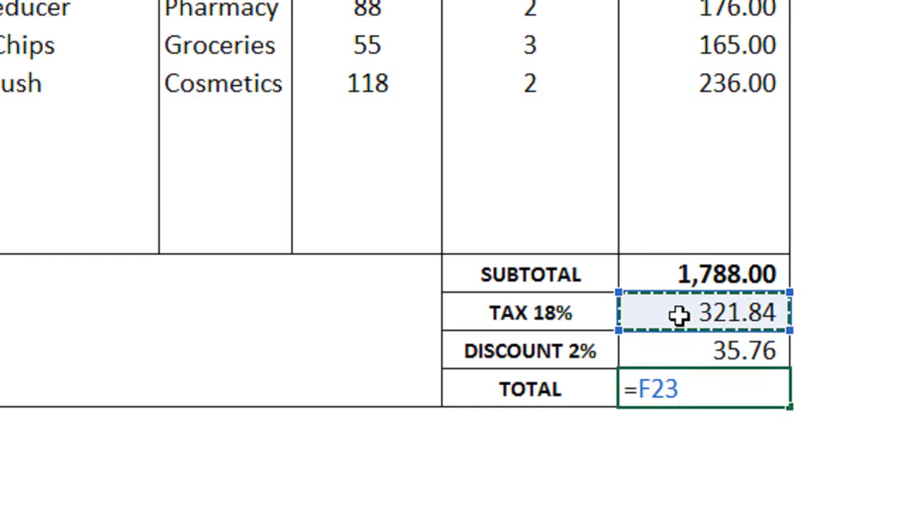
key("Up")
type("+")
key("Up")
key("Up")
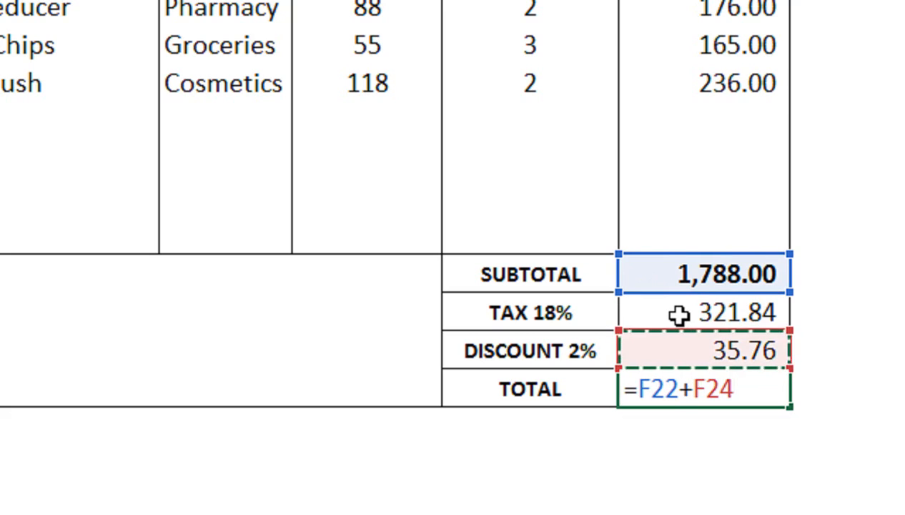
type("-")
key("Up")
key("Up")
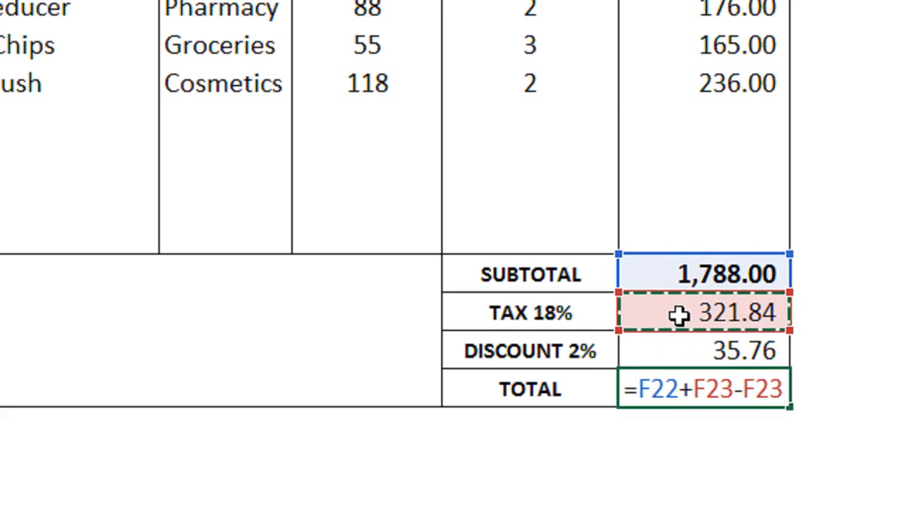
key("Down")
key("Return")
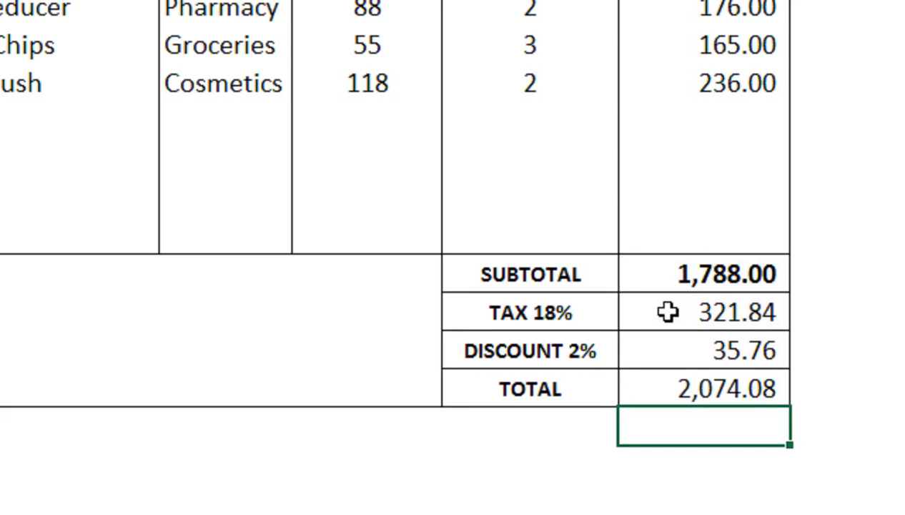
- Make the 2,074.08 total bold at font size 12
left_click(684, 379)
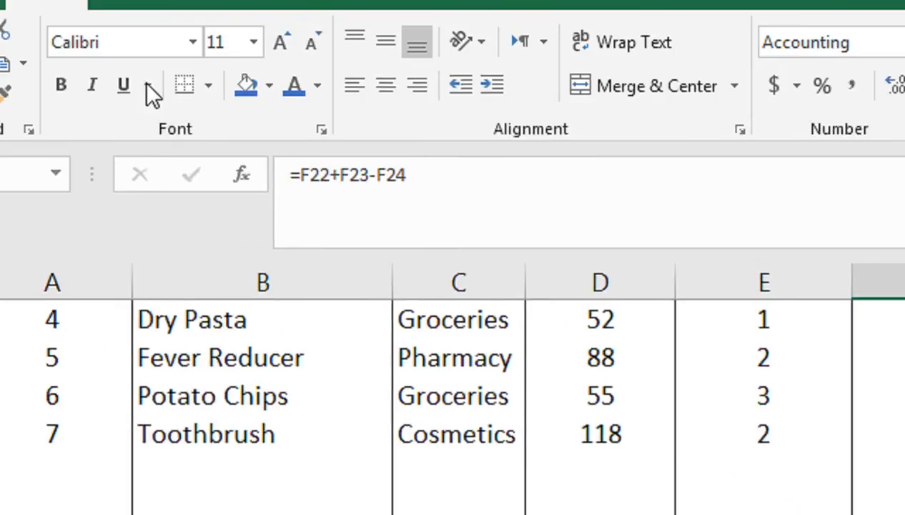
left_click(64, 85)
left_click(283, 44)
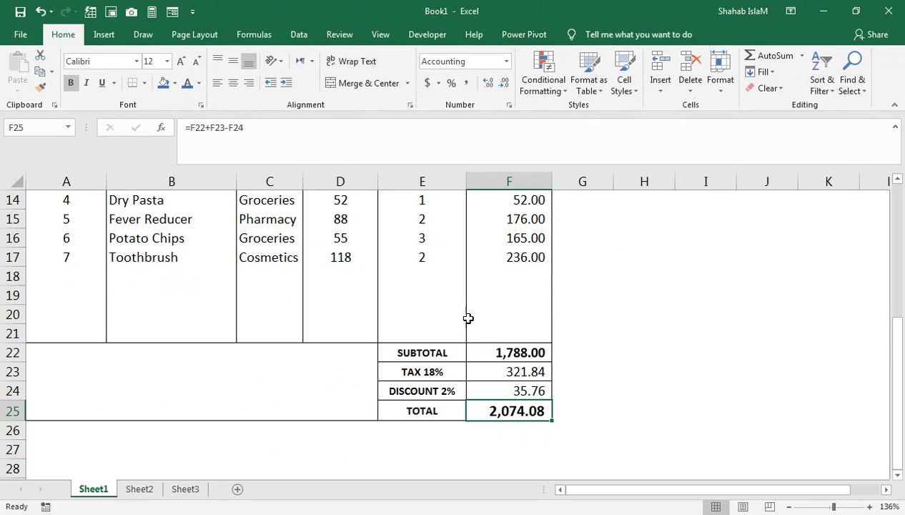
left_click(493, 356)
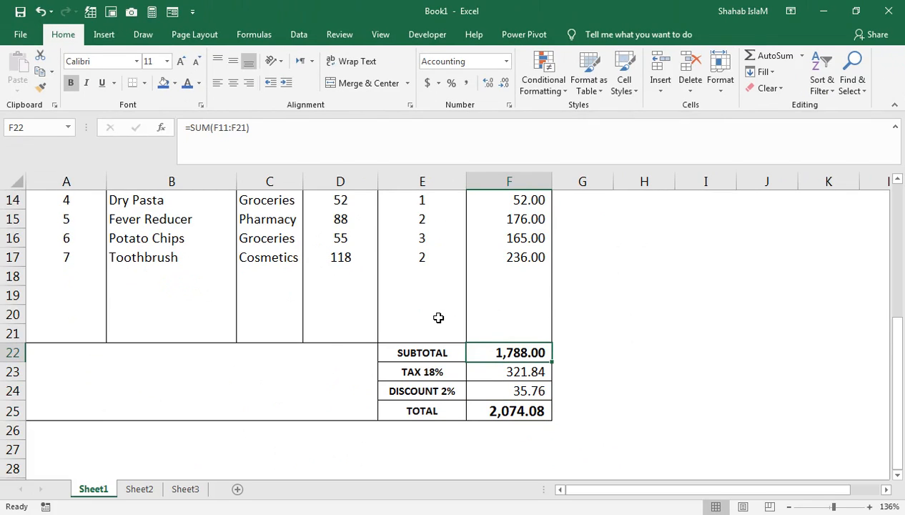
left_click(370, 330)
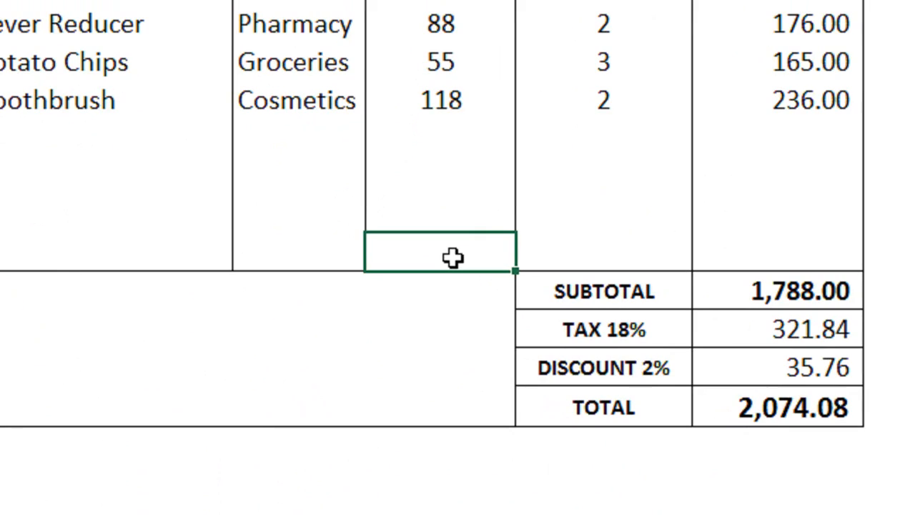
- Type the label QTY TOTAL into D21
key("Down")
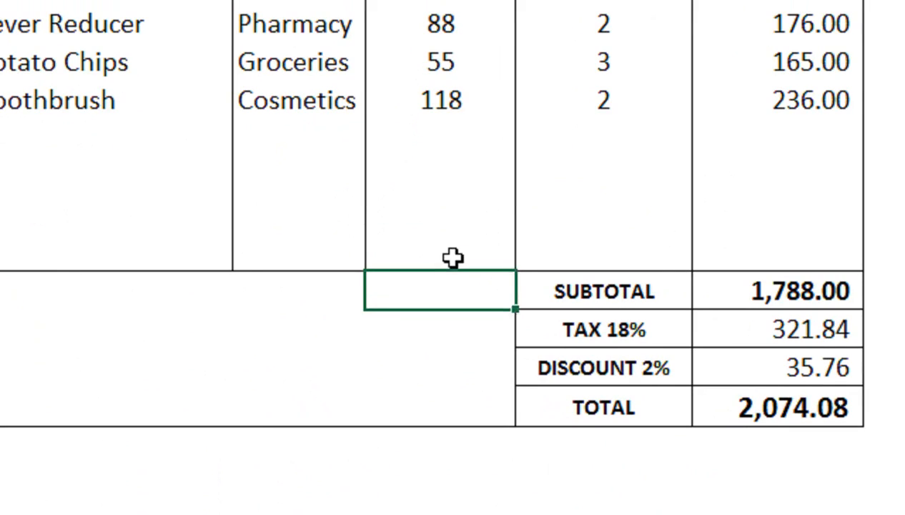
key("Left")
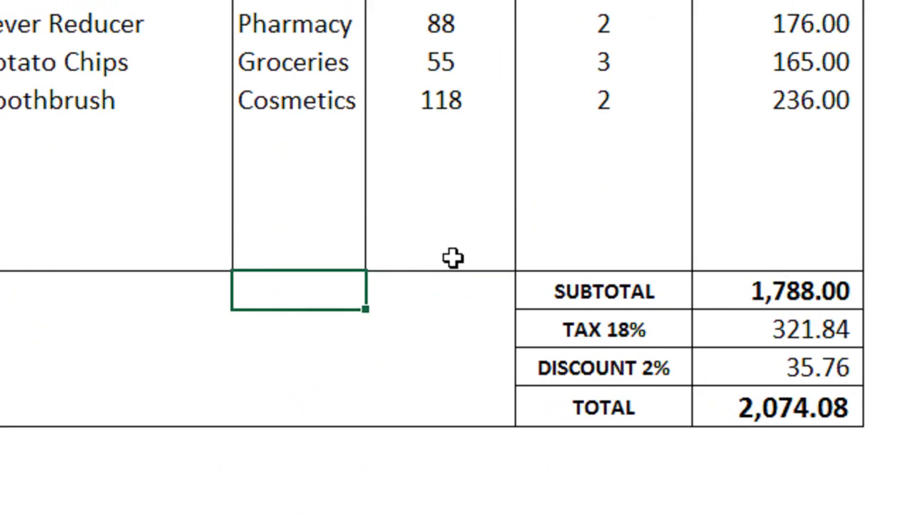
key("Right")
key("Up")
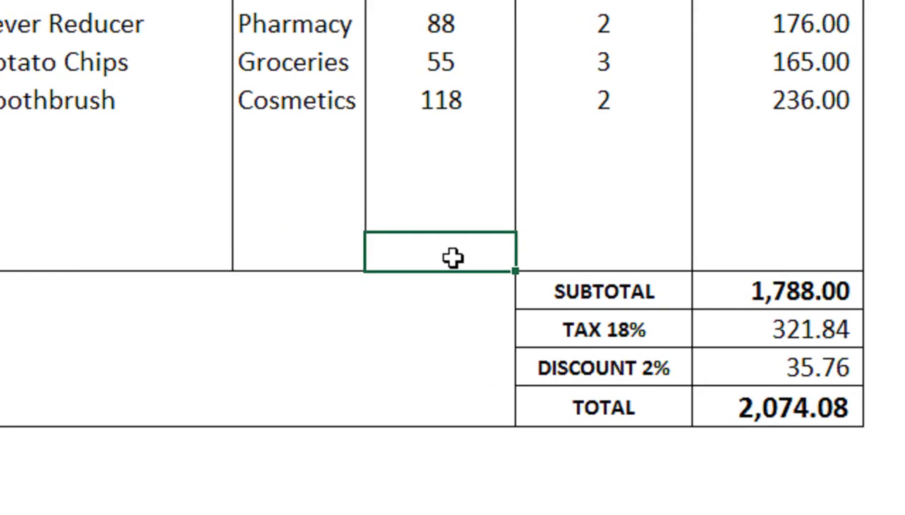
type("qt")
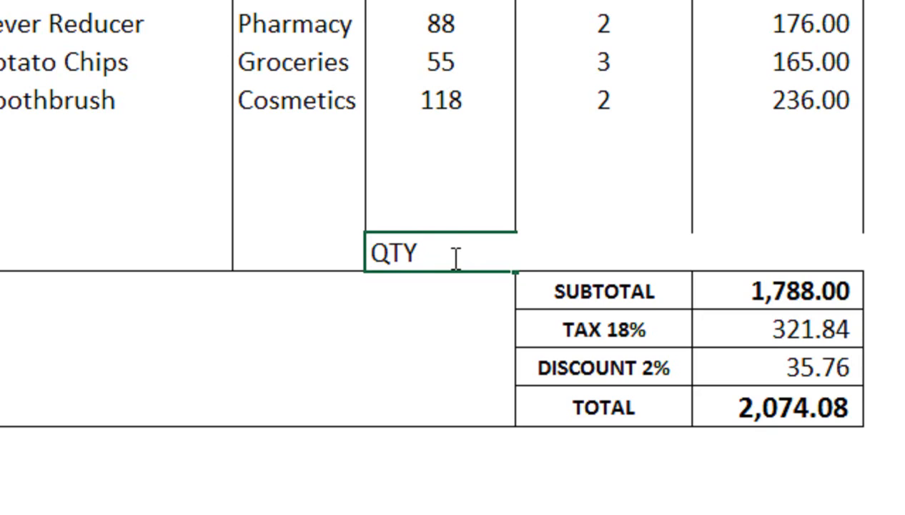
type("Y TOTAL")
key("Return")
- Make the QTY TOTAL label smaller, bold and blue
left_click(452, 256)
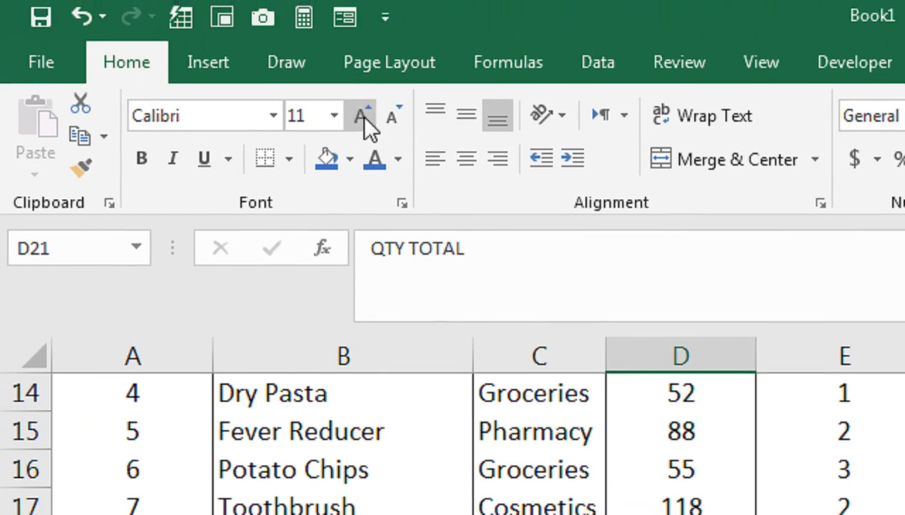
left_click(384, 124)
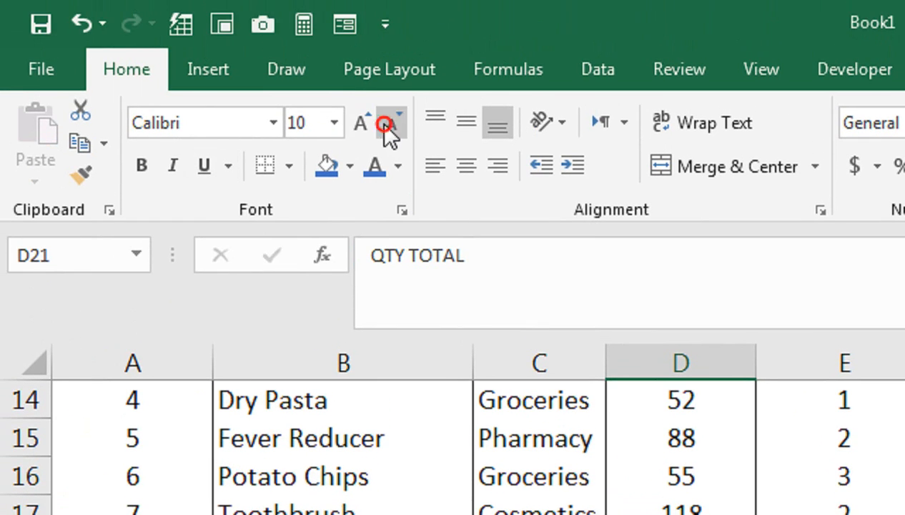
left_click(150, 165)
left_click(813, 426)
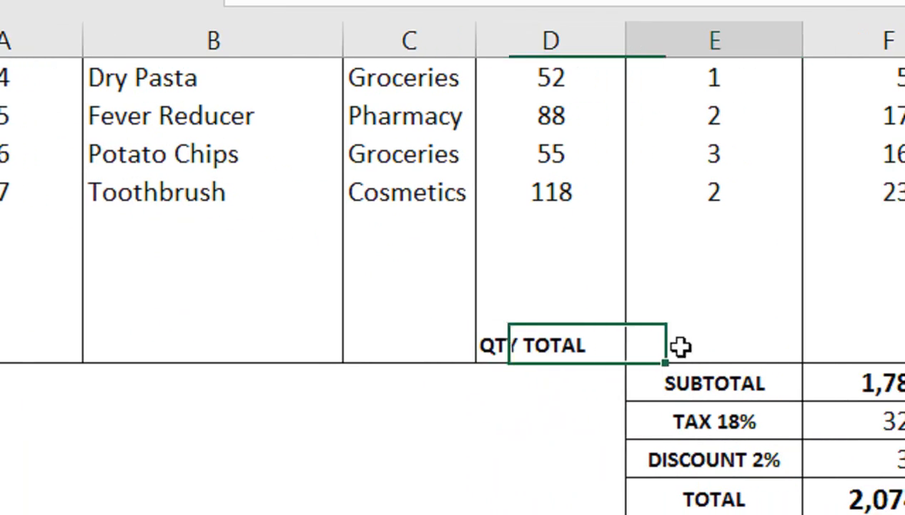
left_click(710, 427)
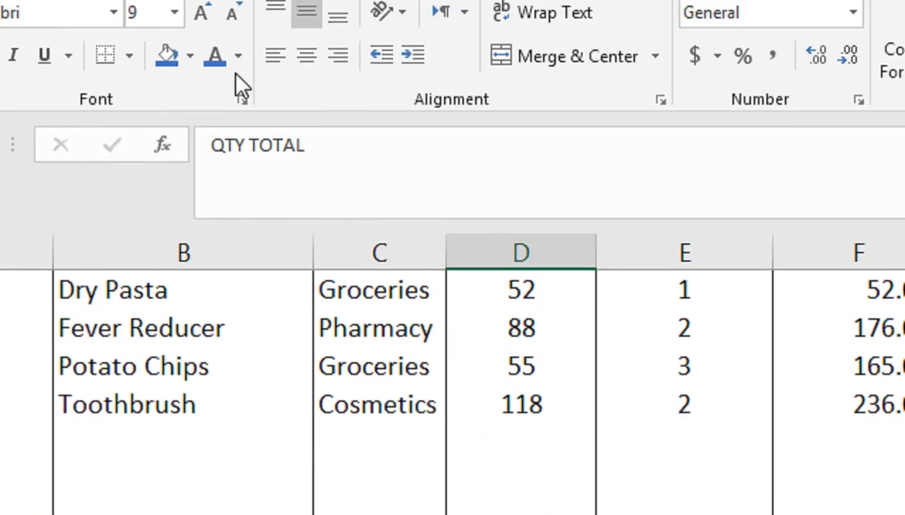
left_click(223, 128)
left_click(630, 472)
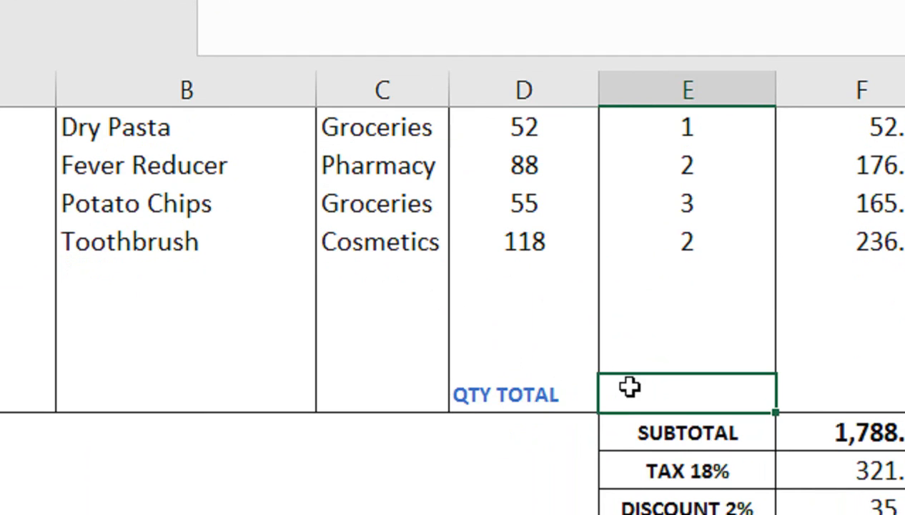
- Sum the QTY column with =SUM(E11:E20) to get 18 and make the total bold
type("=SUM(")
key("Up")
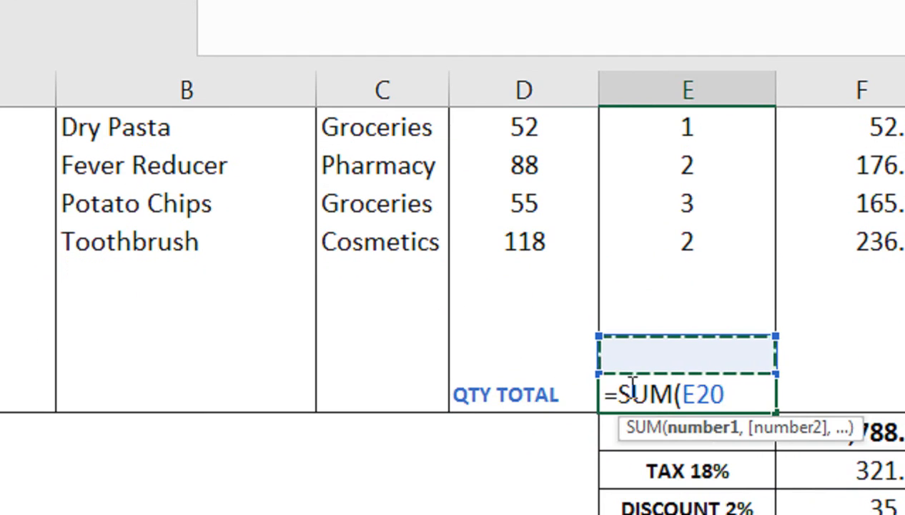
key("shift+Up")
key("shift+Up")
key("shift+Up")
key("shift+Up")
key("shift+Up")
key("shift+Up")
key("shift+Up")
key("shift+Up")
key("shift+Up")
key("shift+Up")
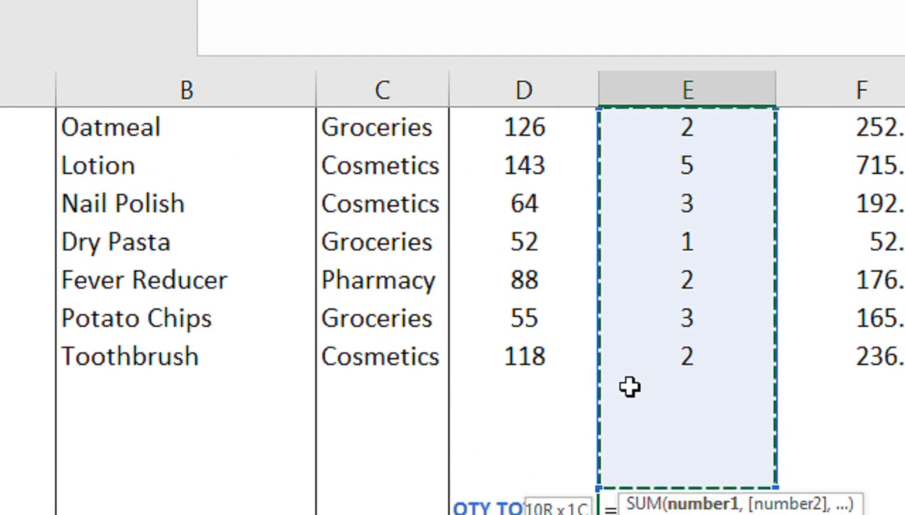
key("shift+Down")
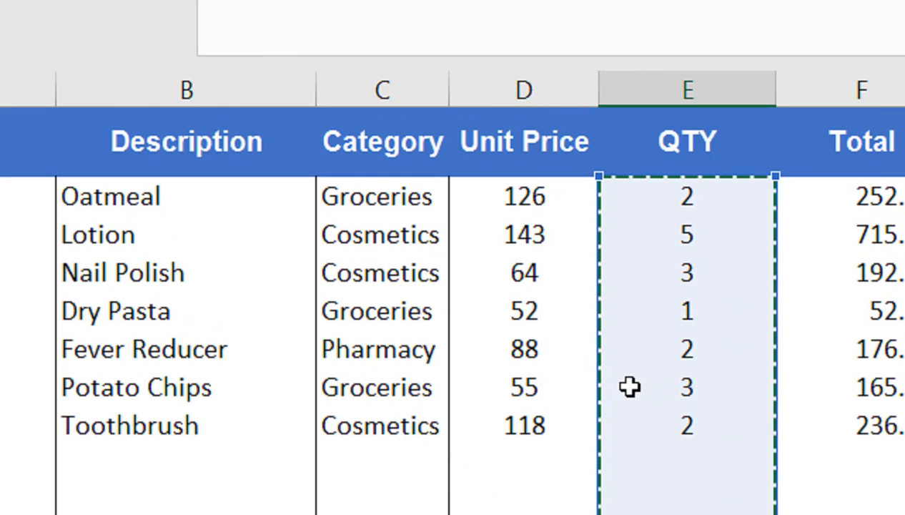
type(")")
key("Return")
left_click(646, 393)
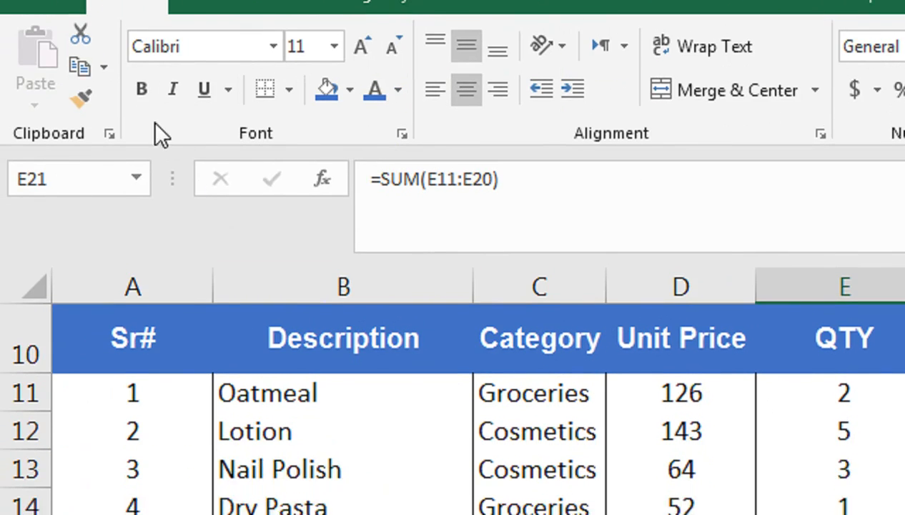
left_click(142, 165)
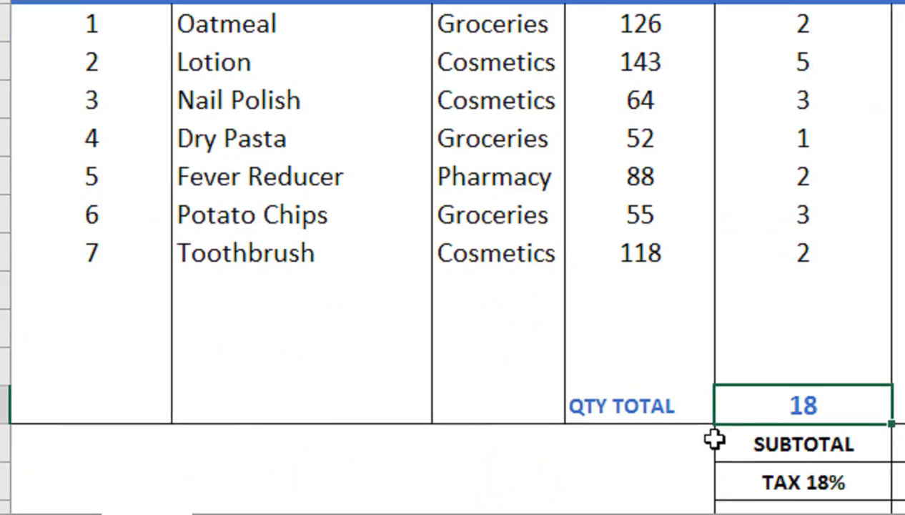
- Give the QTY TOTAL label and its value an outside border and black font colour
left_click(692, 386)
left_click_drag(692, 386, 786, 394)
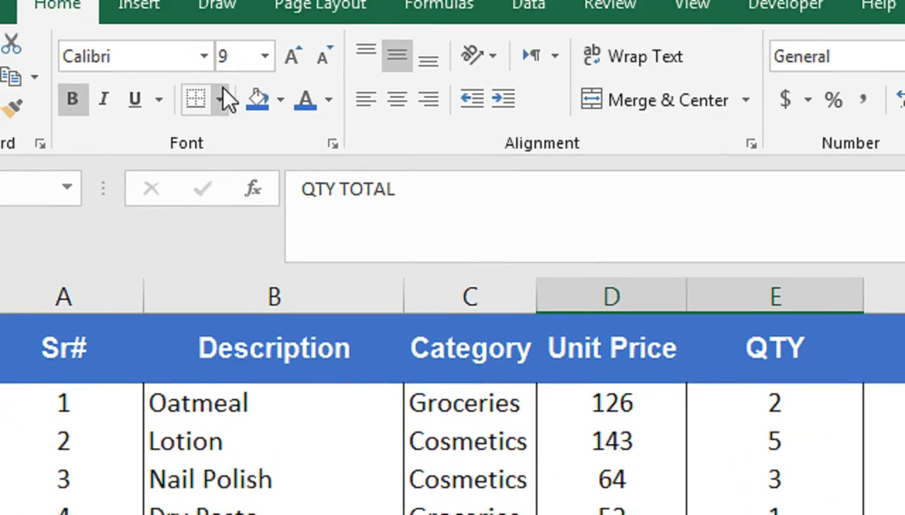
left_click(225, 98)
left_click(280, 403)
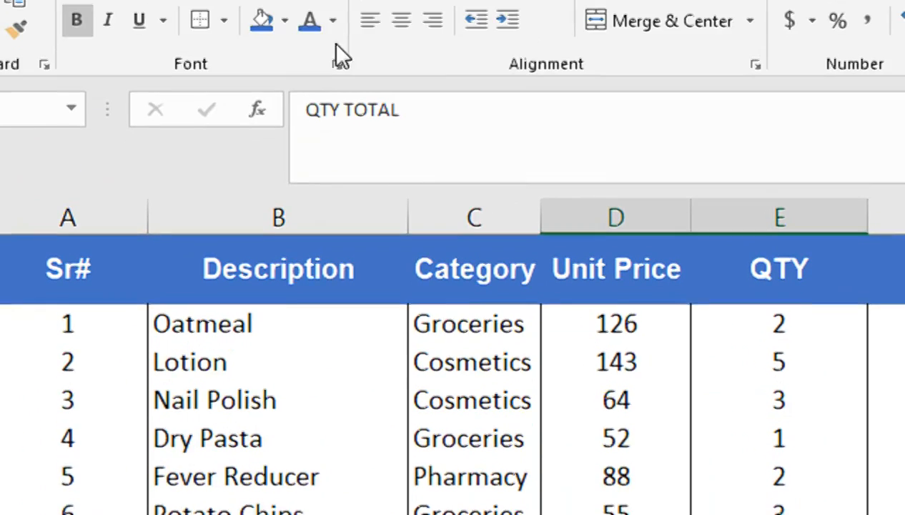
left_click(333, 127)
left_click(333, 196)
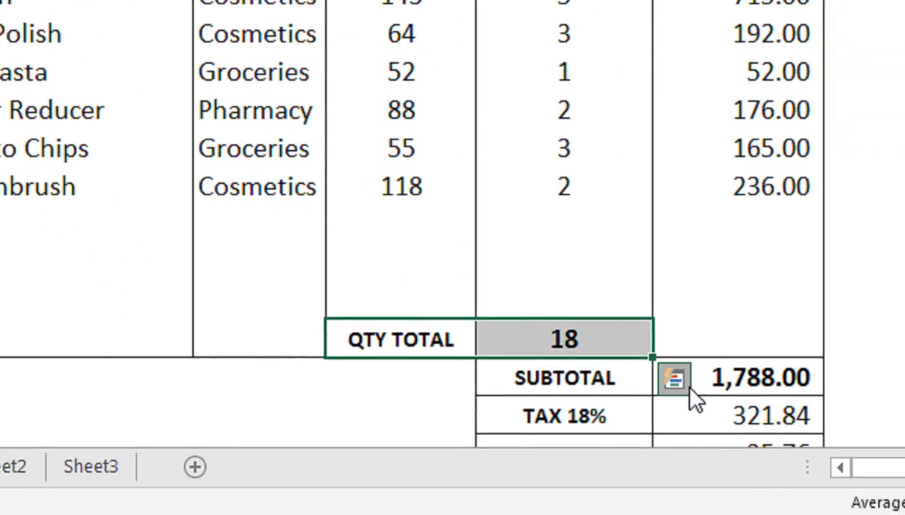
- Select the 1,788.00 subtotal, dismiss Quick Analysis and scroll down to rows 16–25
left_click(689, 386)
left_click(733, 378)
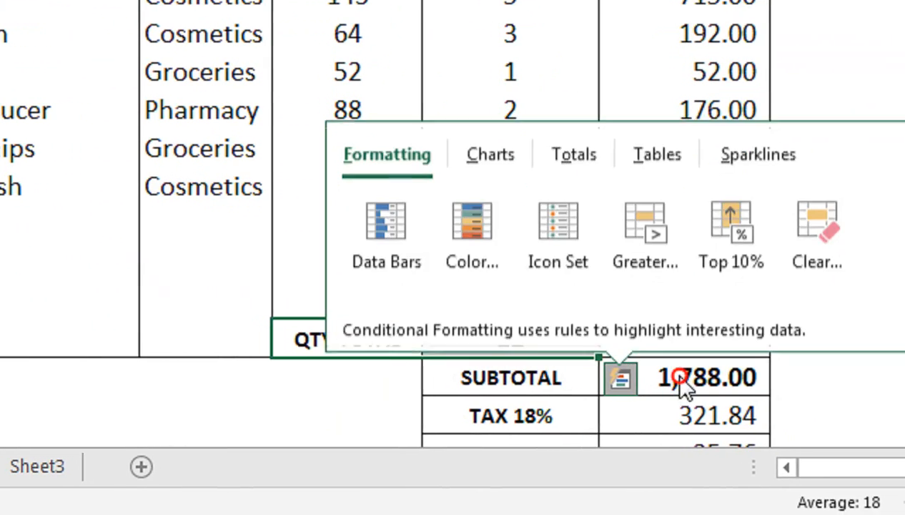
left_click(901, 366)
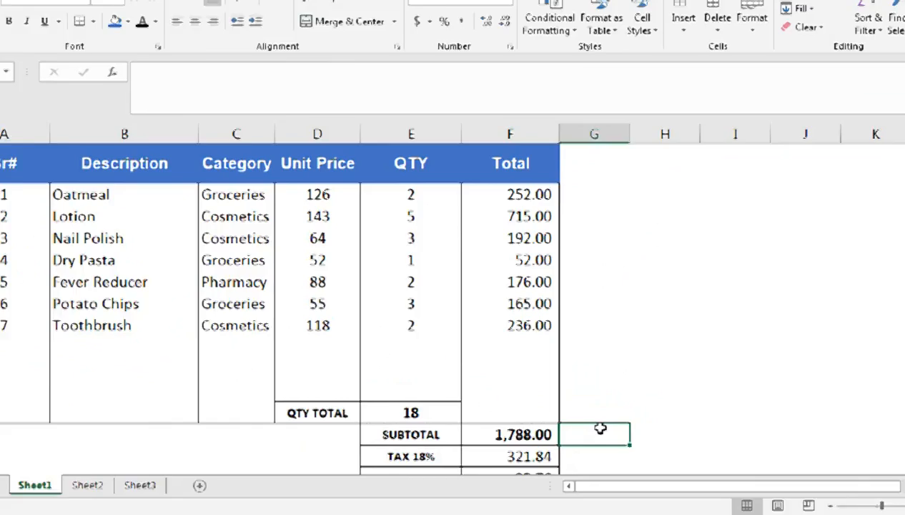
scroll(432, 252, "down", 2)
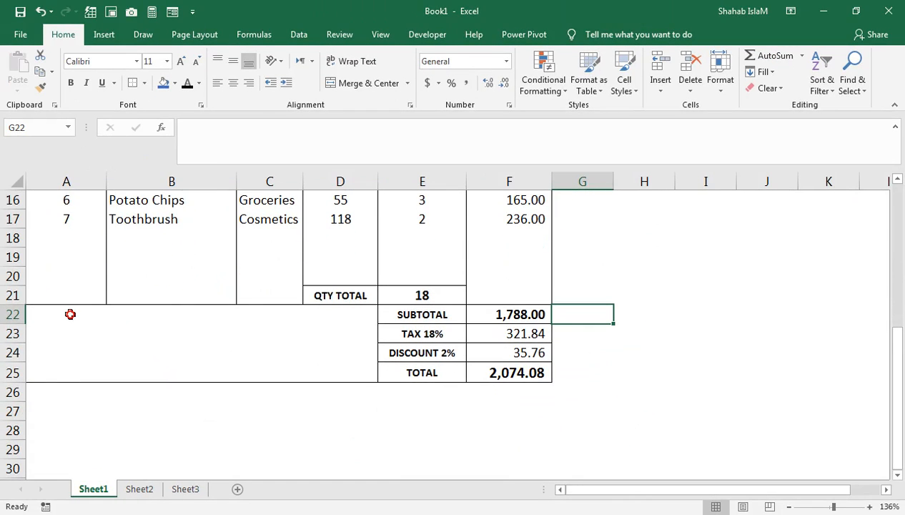
- Format the TOTAL label and amount with blue fill and white Arial text
left_click(70, 314)
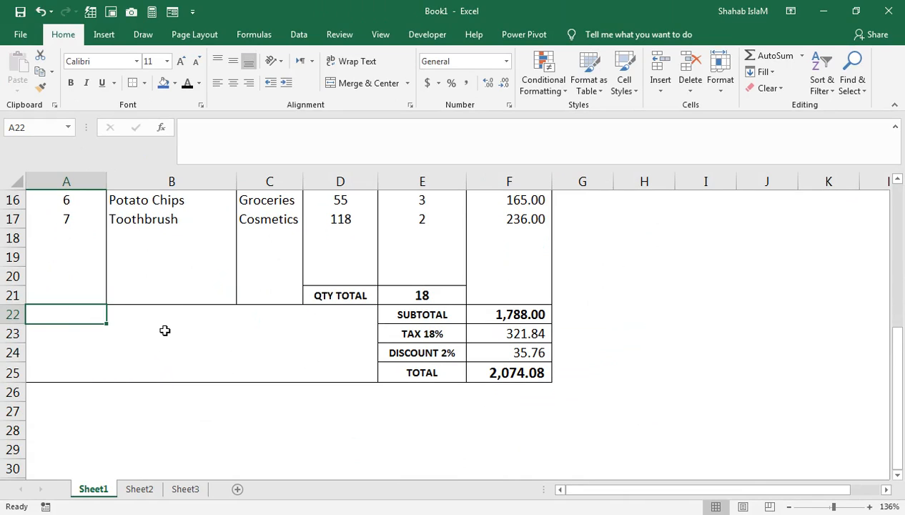
left_click_drag(445, 372, 479, 372)
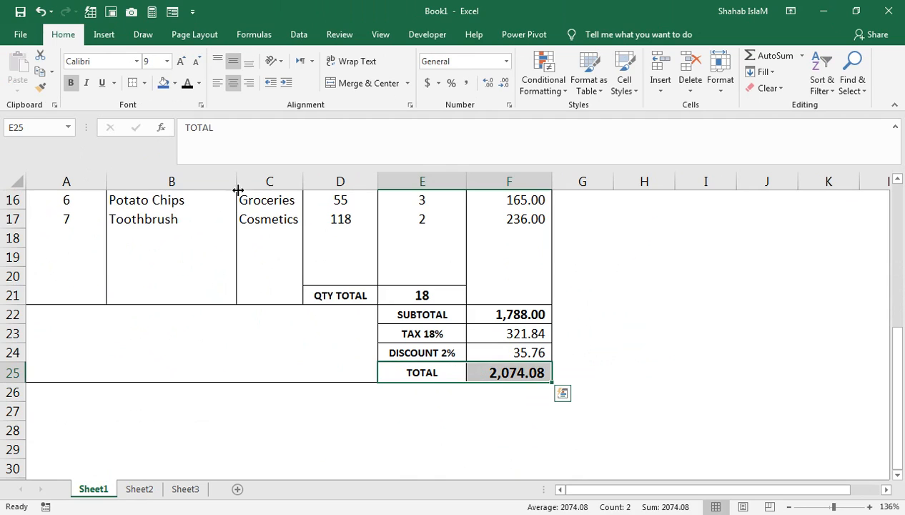
left_click(164, 85)
left_click(199, 86)
left_click(190, 131)
left_click(136, 61)
scroll(128, 299, "down", 4)
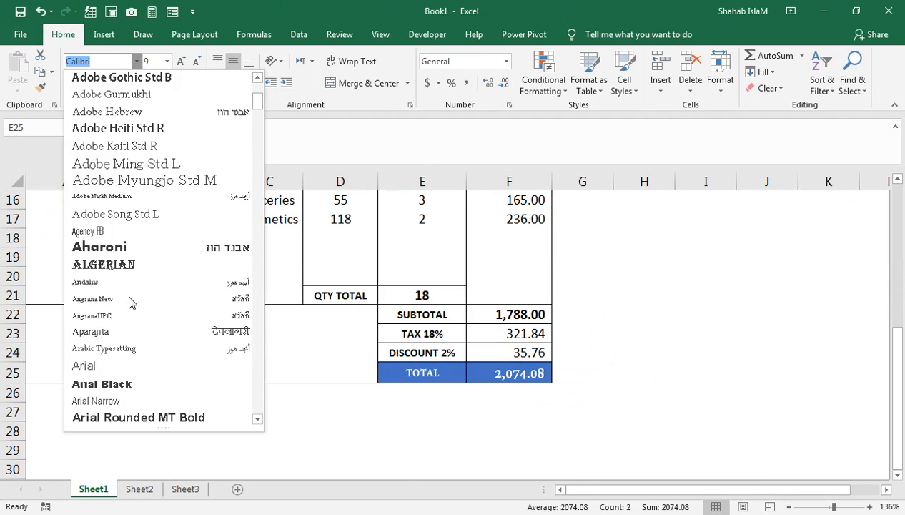
left_click(120, 365)
- Paste the Special Instructions and thank-you footer block beside the totals
left_click(475, 318)
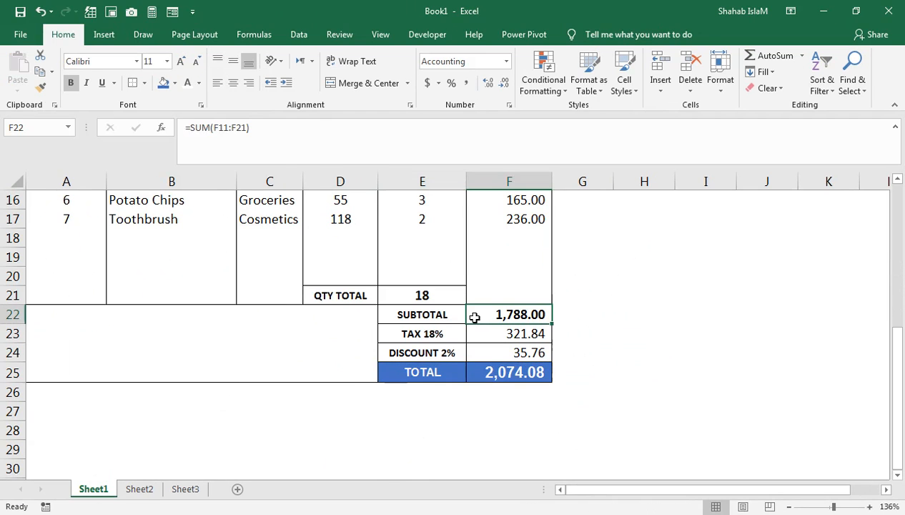
left_click(332, 347)
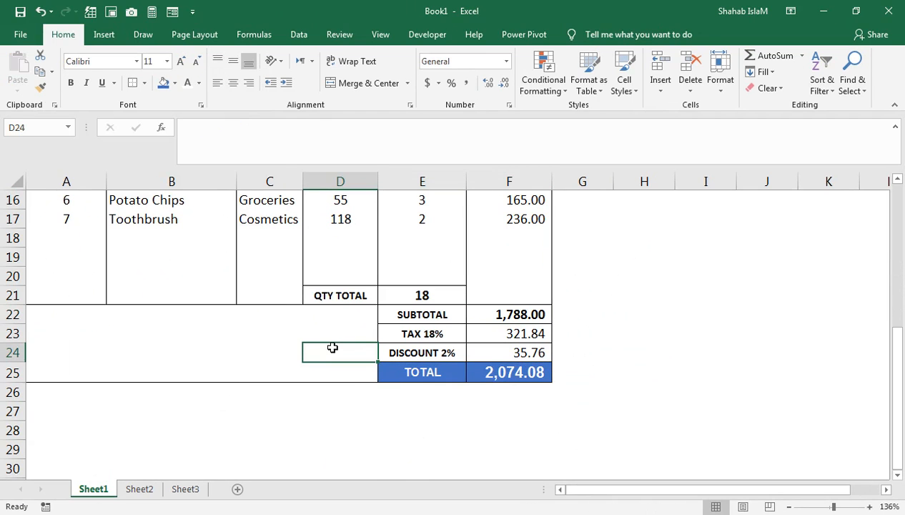
key("ctrl+v")
left_click(336, 401)
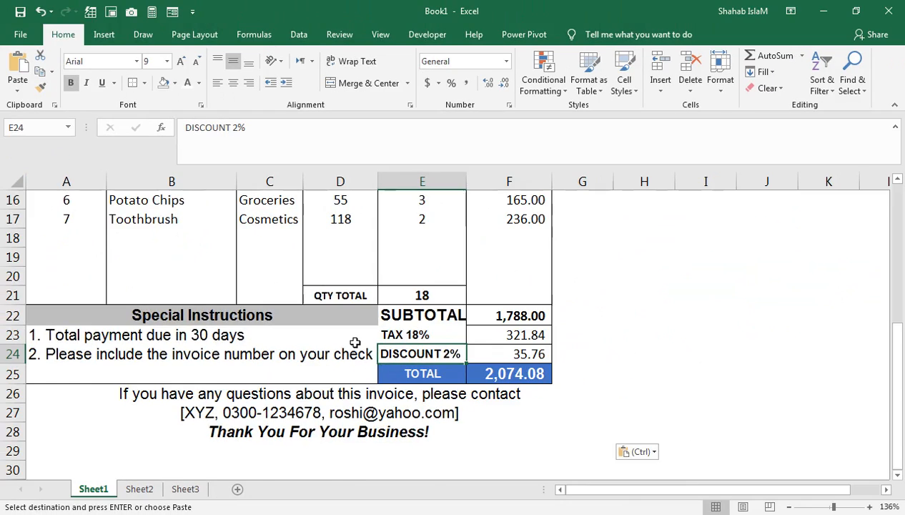
- Scroll through the finished invoice, then open the File backstage Info page
scroll(525, 209, "up", 5)
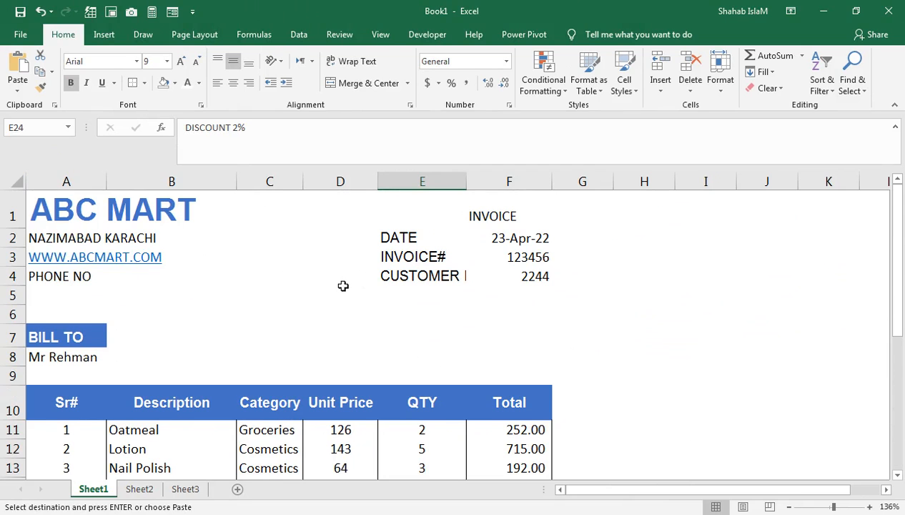
scroll(343, 286, "down", 1)
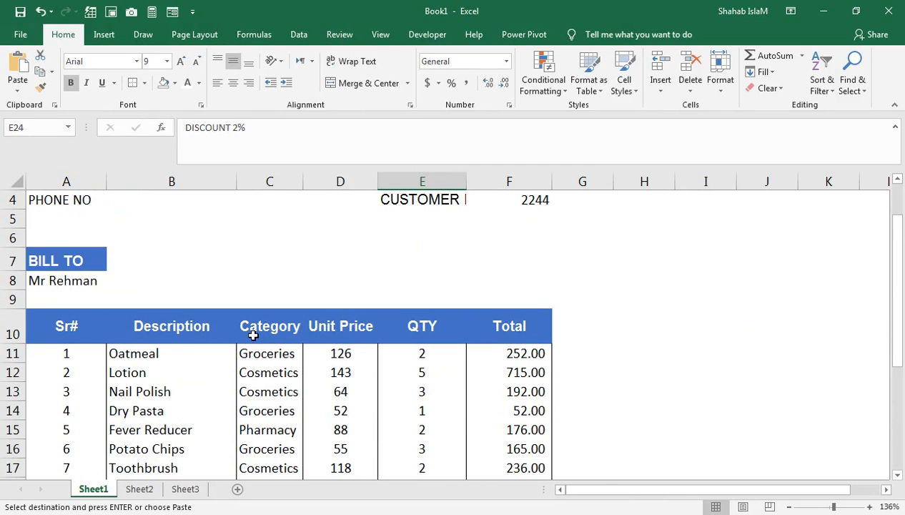
scroll(362, 341, "down", 2)
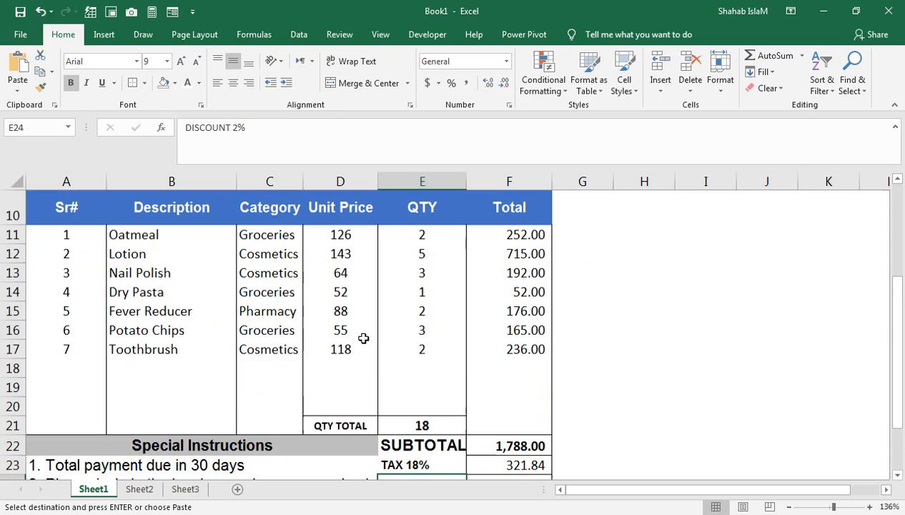
scroll(342, 343, "down", 1)
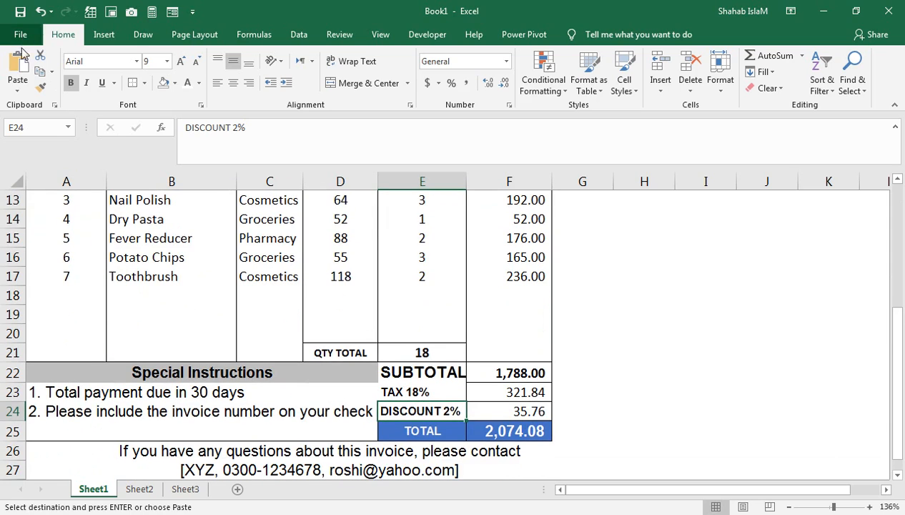
key("alt+f")
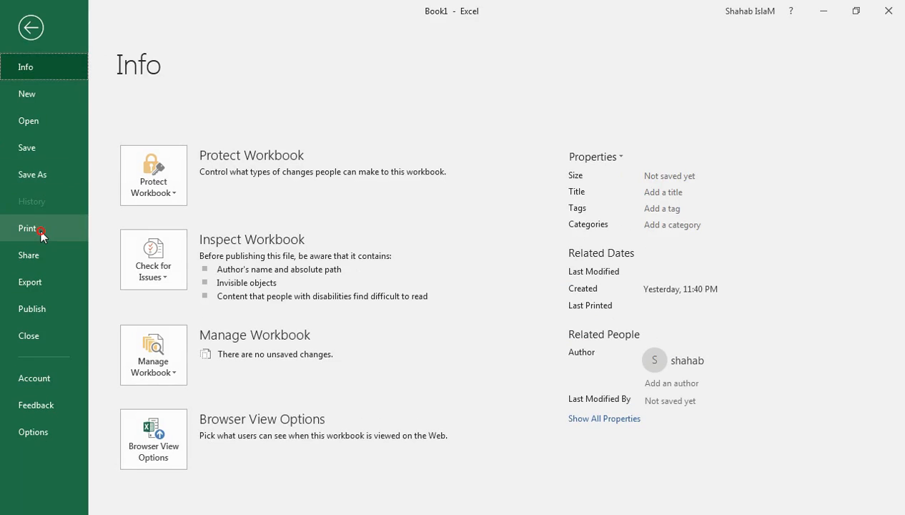
- Print-preview the invoice, keep Letter paper in Page Setup, and choose Send To OneNote 2016
left_click(39, 228)
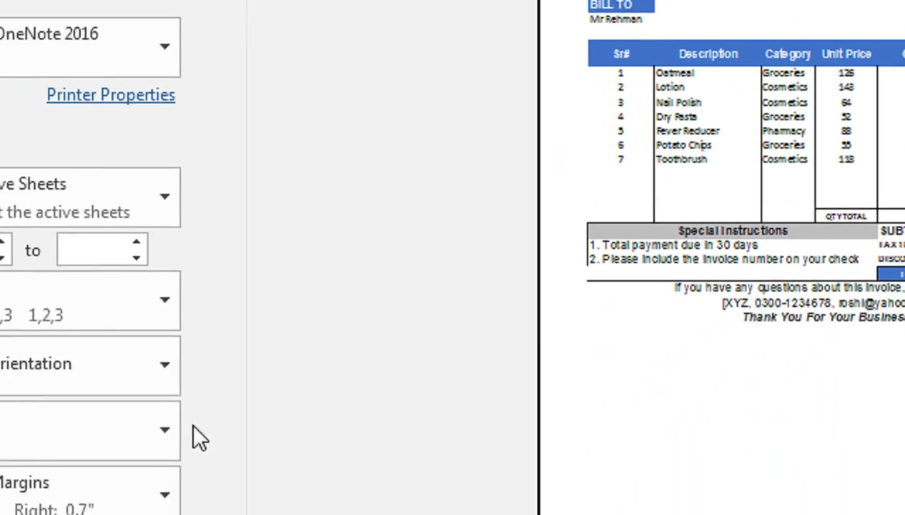
left_click(229, 394)
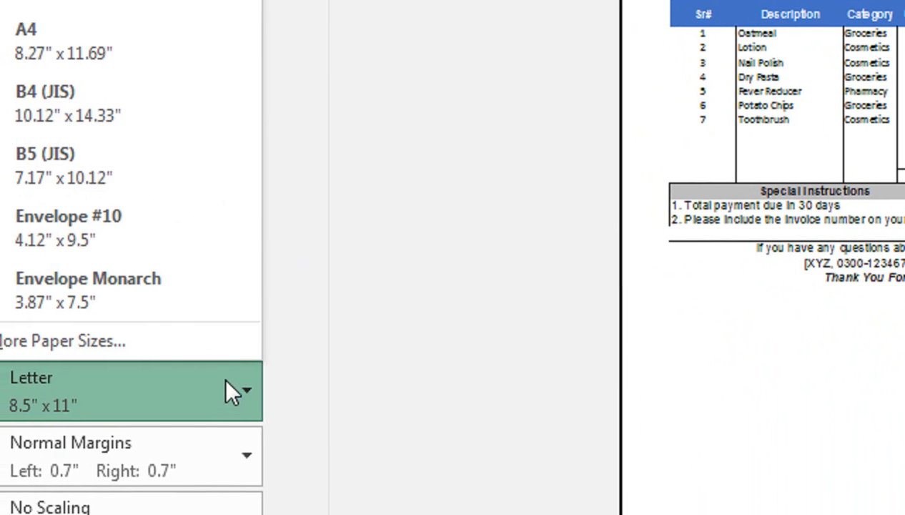
left_click(214, 341)
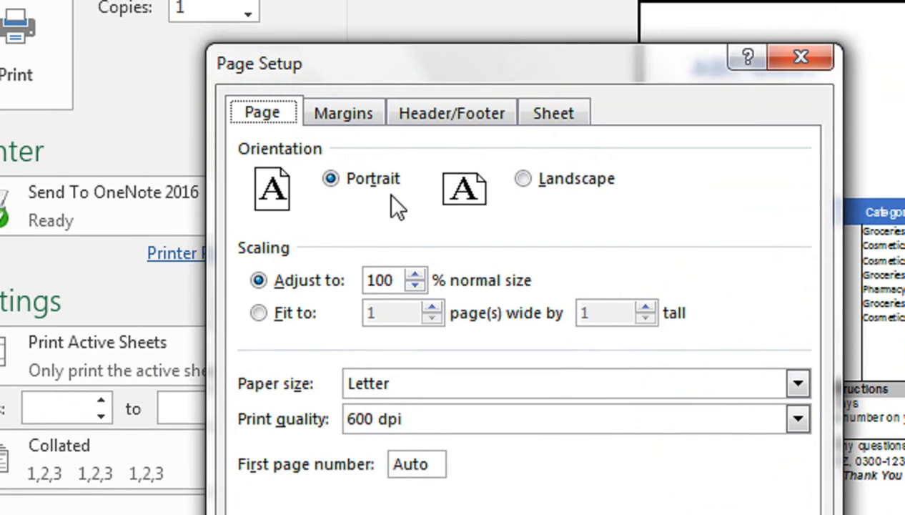
left_click(797, 383)
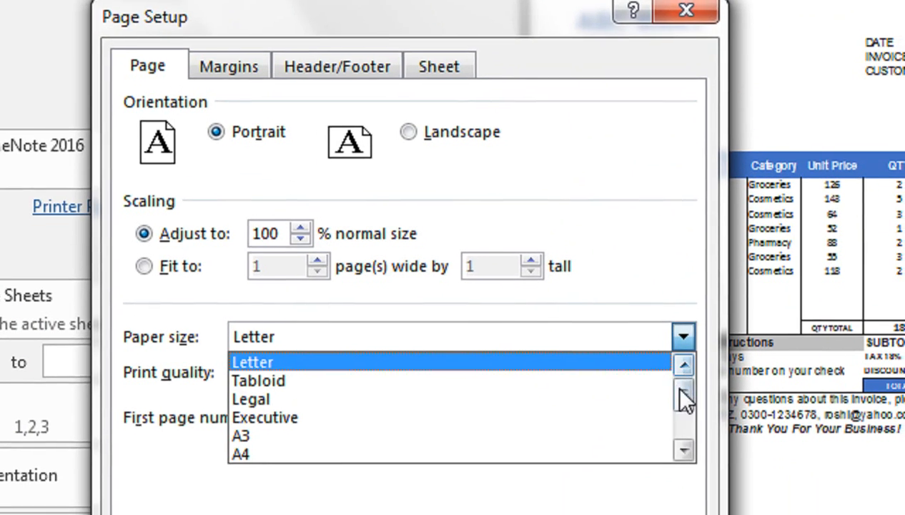
left_click_drag(680, 390, 667, 329)
left_click(595, 76)
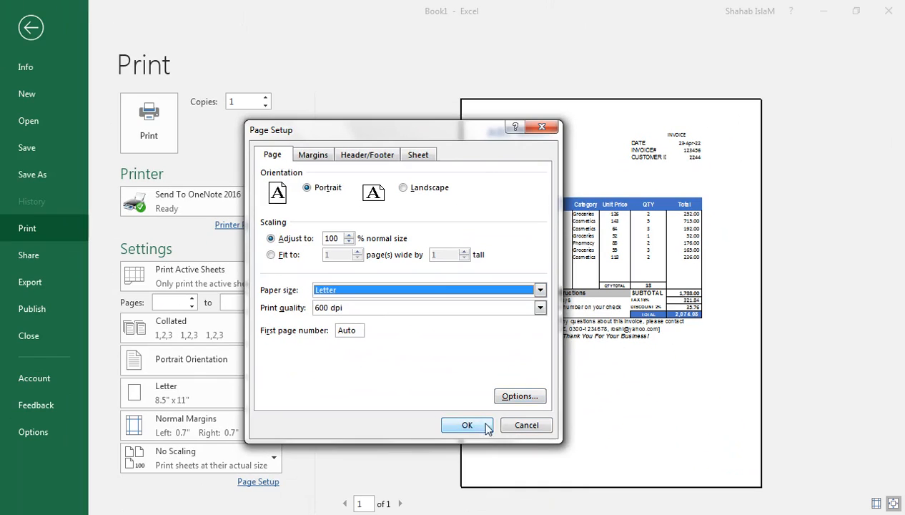
left_click(509, 427)
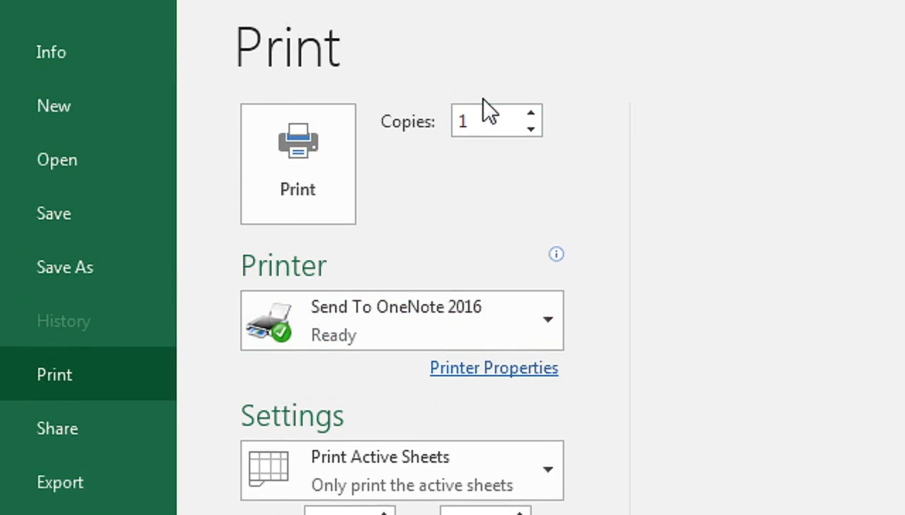
left_click(521, 365)
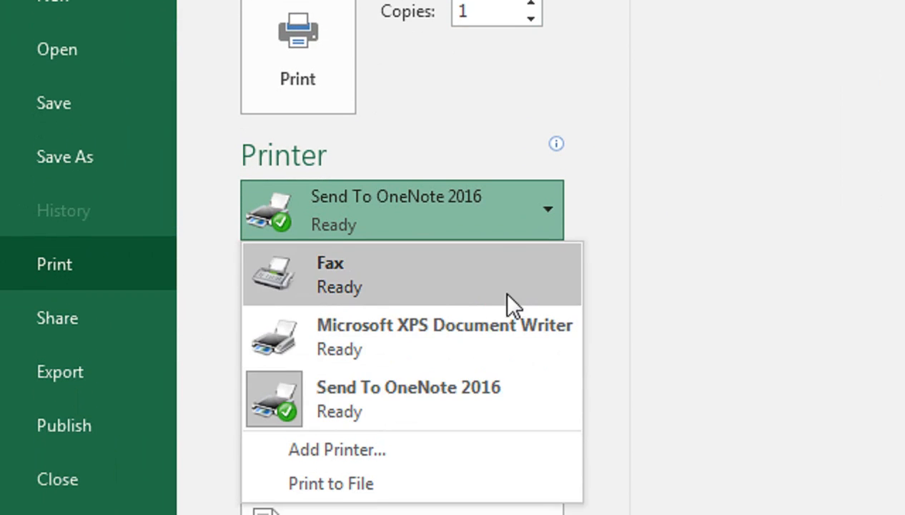
left_click(515, 400)
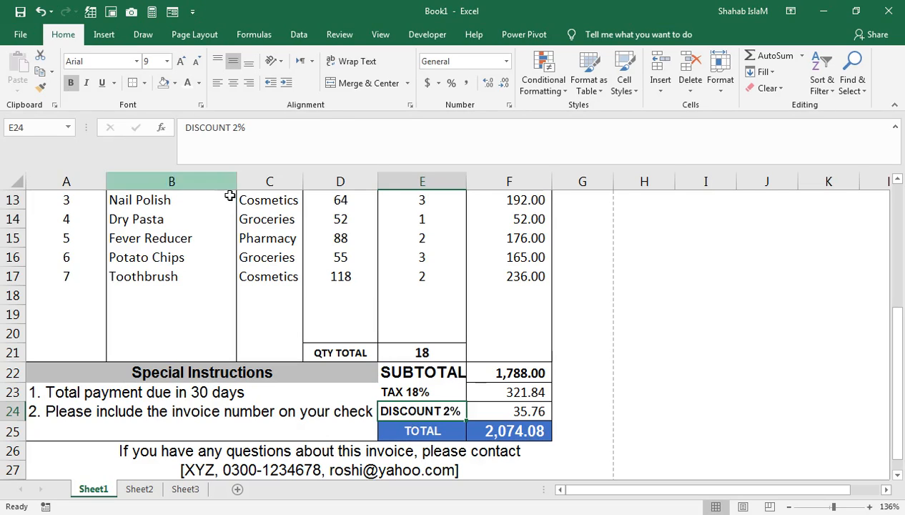
- Inspect the IFERROR(VLOOKUP) unit price formula in D16 and scroll back up
left_click(347, 251)
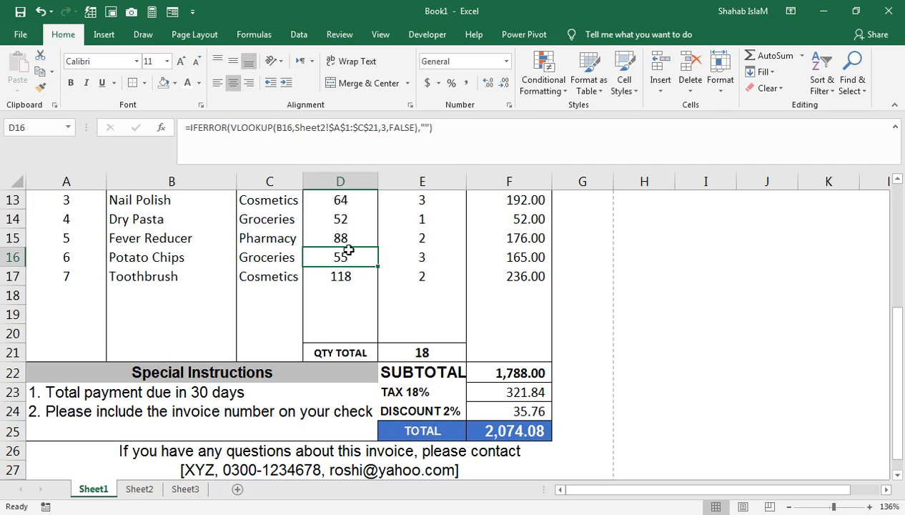
scroll(347, 251, "up", 4)
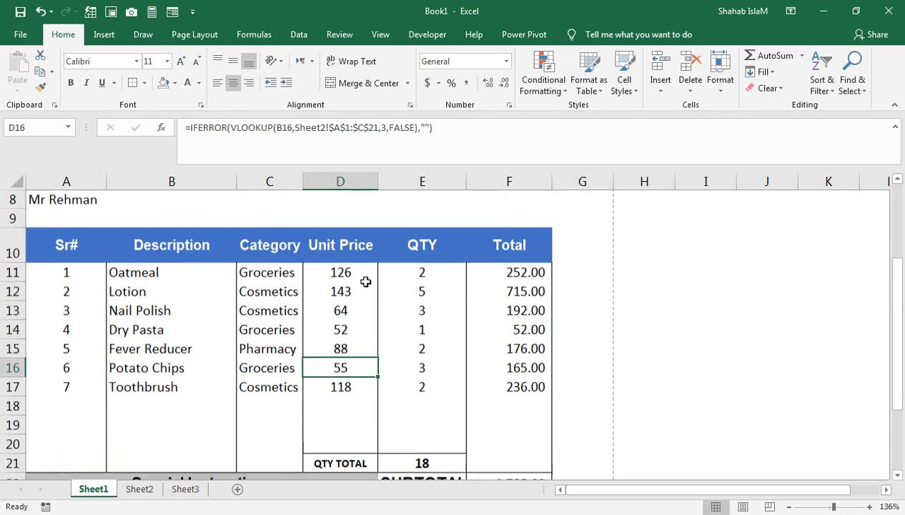